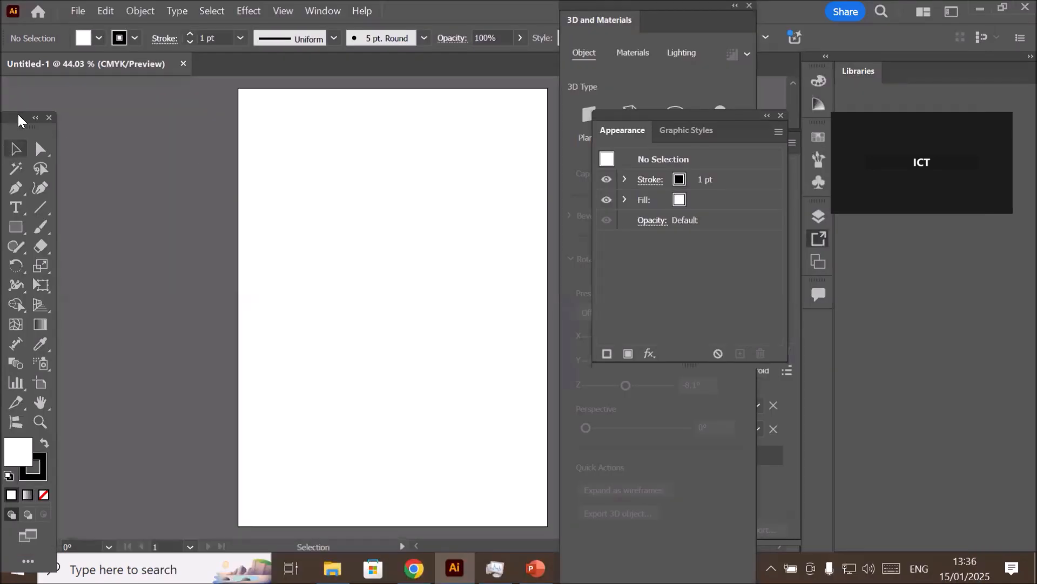
# - Move the floating toolbox closer to the artboard
pyautogui.moveTo(14, 120); pyautogui.dragTo(120, 97)
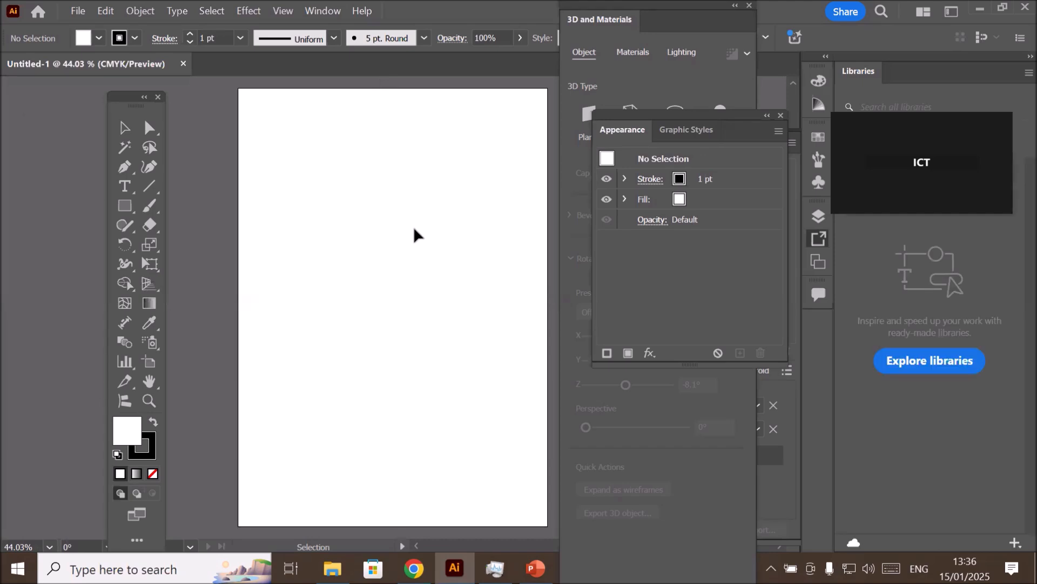
pyautogui.press('space')
pyautogui.moveTo(410, 232); pyautogui.dragTo(373, 234)
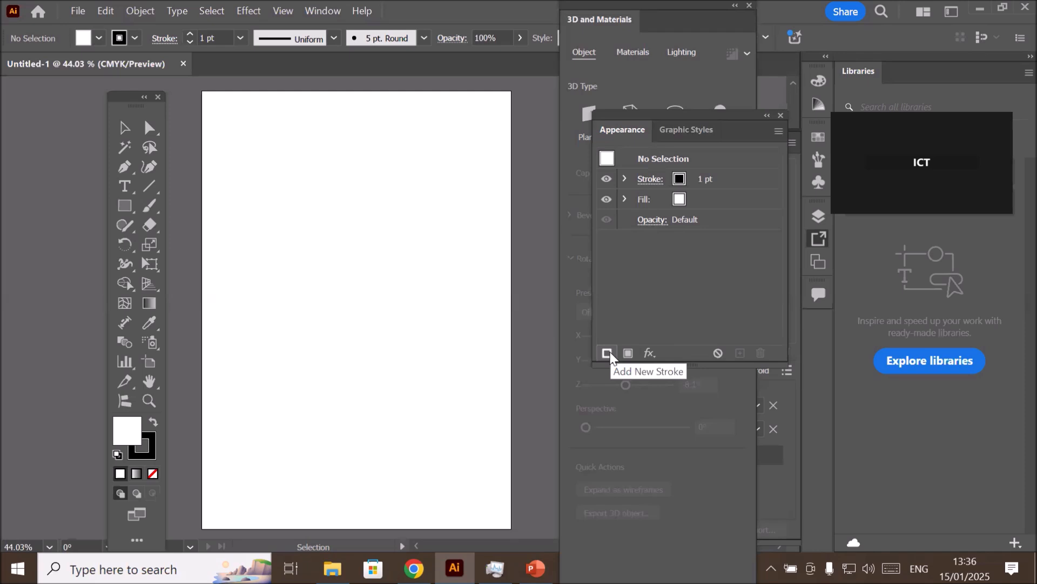
pyautogui.click(649, 355)
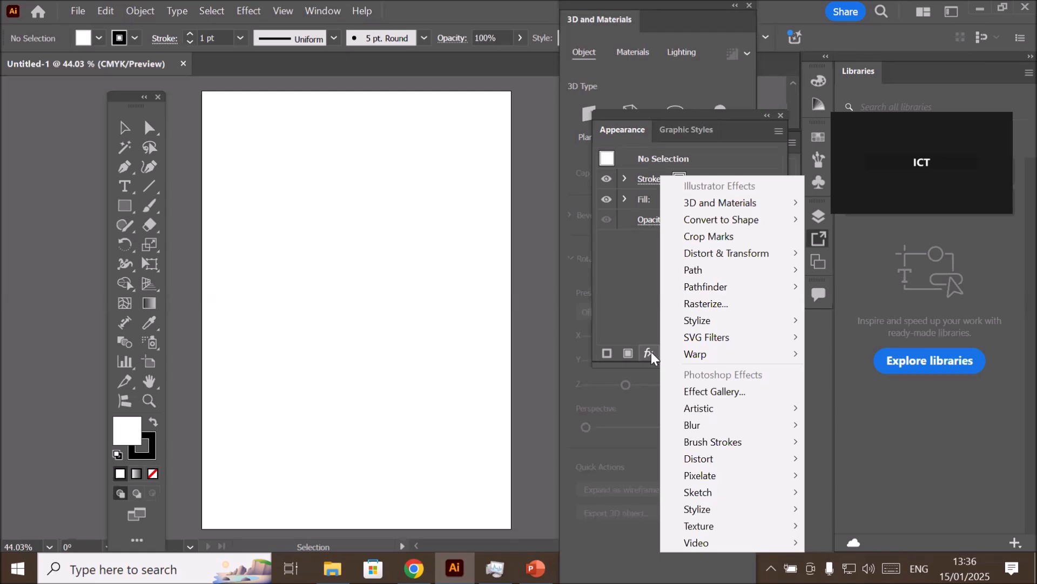
pyautogui.moveTo(743, 207)
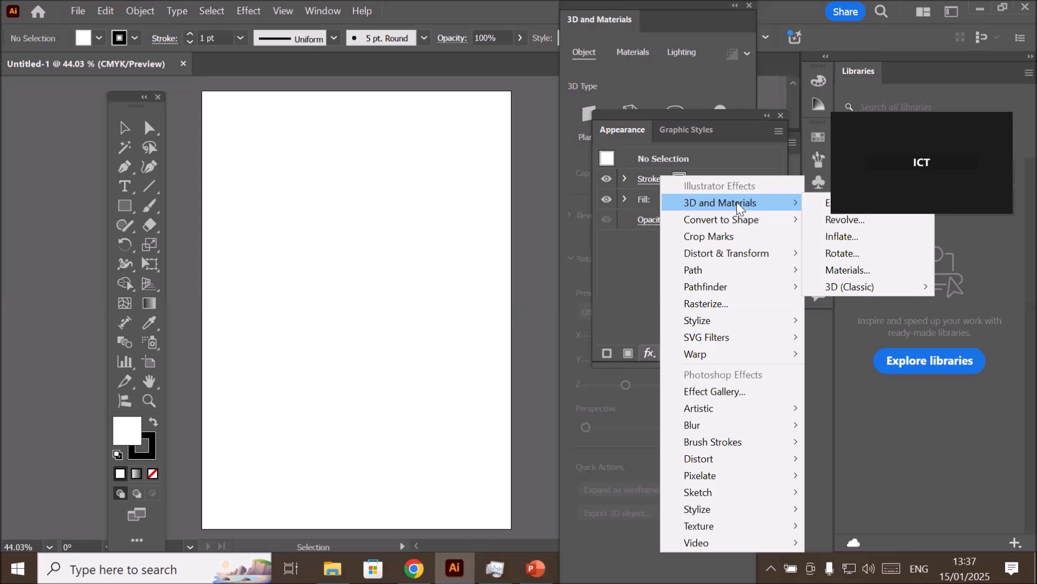
pyautogui.moveTo(841, 289)
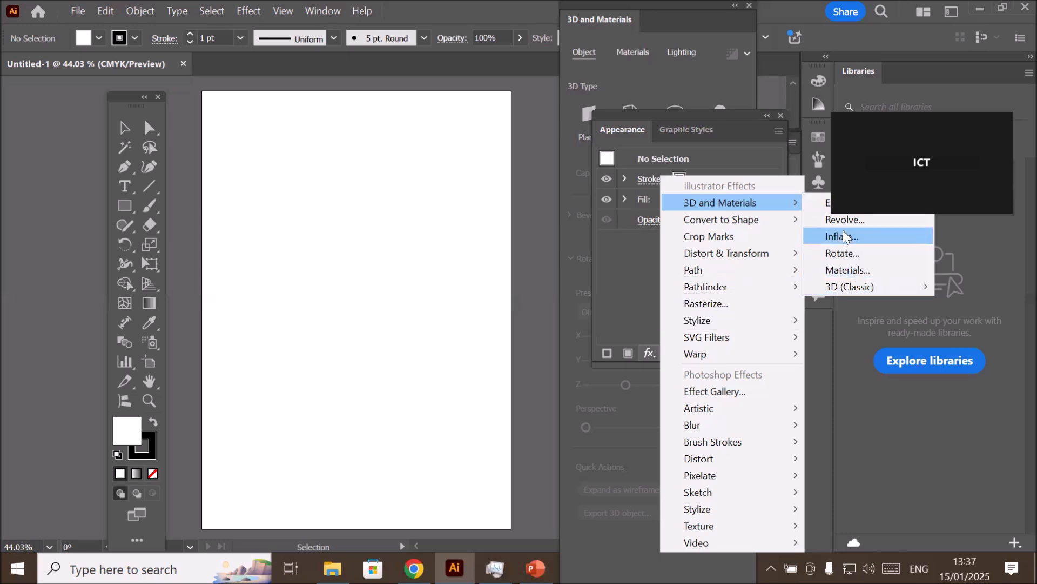
pyautogui.click(634, 273)
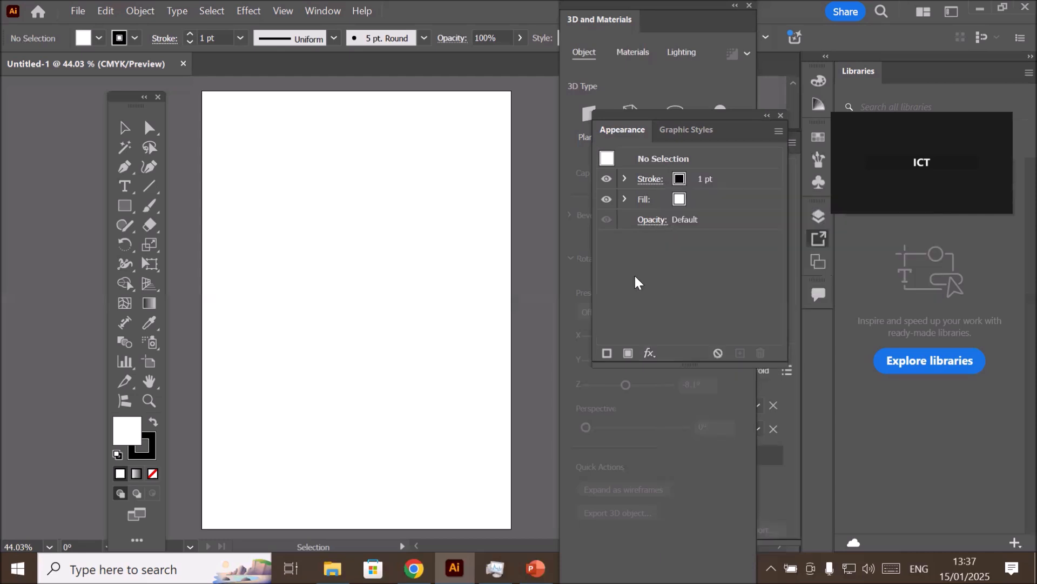
# - Draw a large rectangle in the middle of the artboard and fill it with cyan blue
pyautogui.click(126, 206)
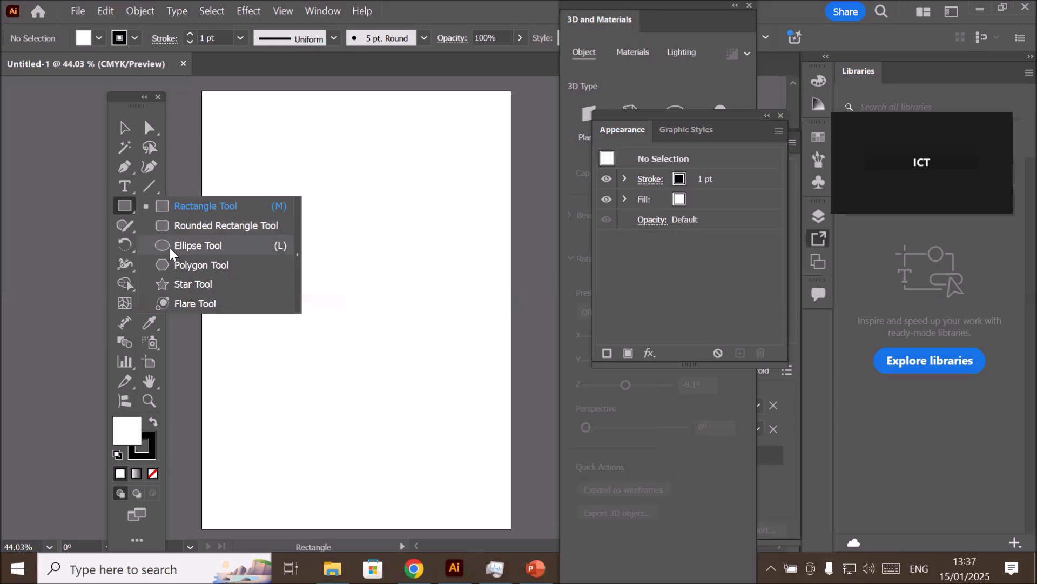
pyautogui.click(162, 206)
pyautogui.moveTo(252, 182); pyautogui.dragTo(472, 429)
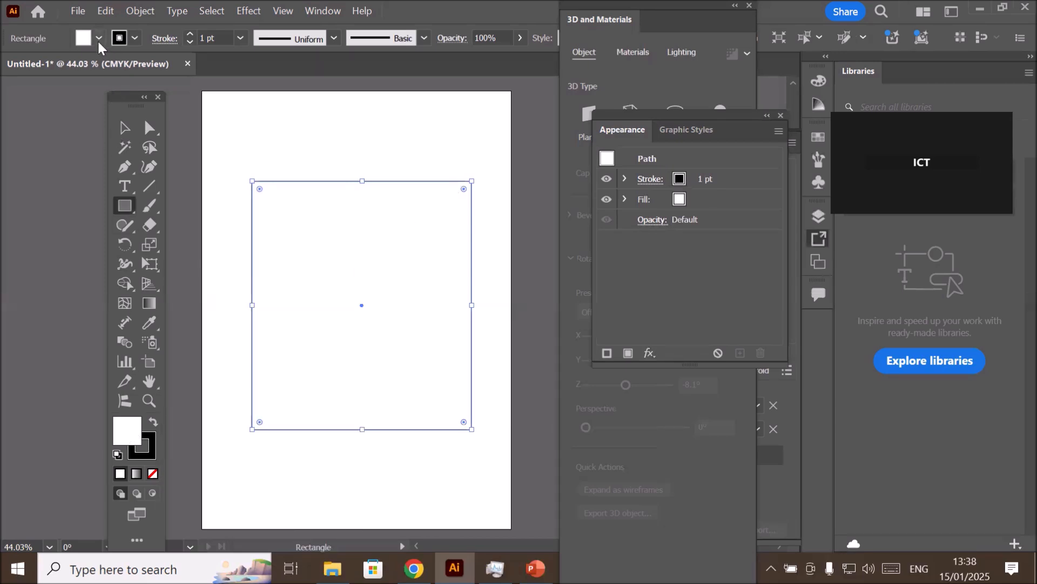
pyautogui.click(98, 39)
pyautogui.click(90, 100)
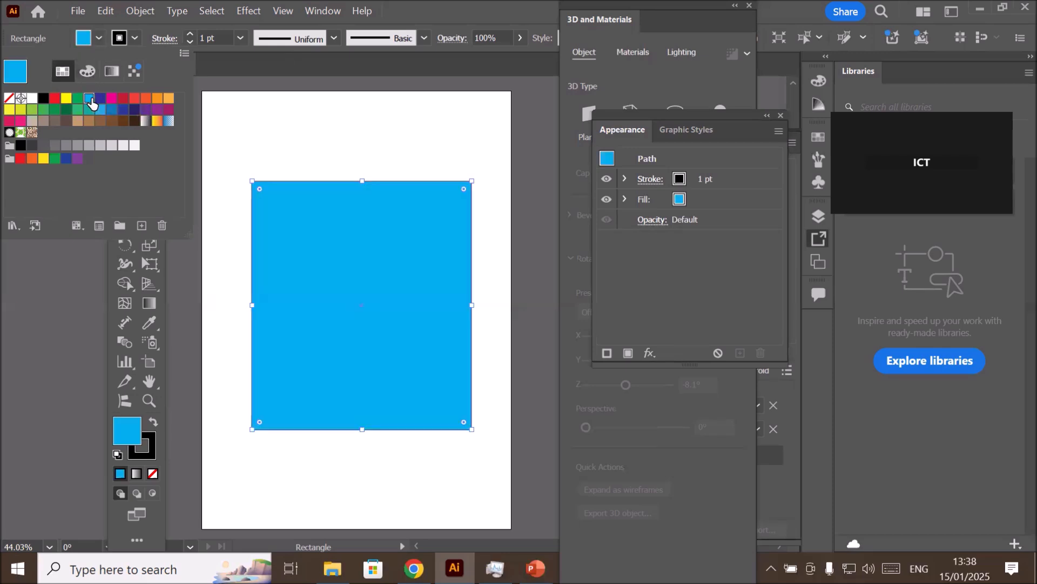
# - Set the rectangle's black stroke weight to 10 pt
pyautogui.click(188, 35)
pyautogui.click(188, 34)
pyautogui.click(188, 34)
pyautogui.click(188, 34)
pyautogui.click(188, 34)
pyautogui.click(188, 34)
pyautogui.click(188, 34)
pyautogui.click(188, 34)
pyautogui.click(188, 34)
pyautogui.click(188, 35)
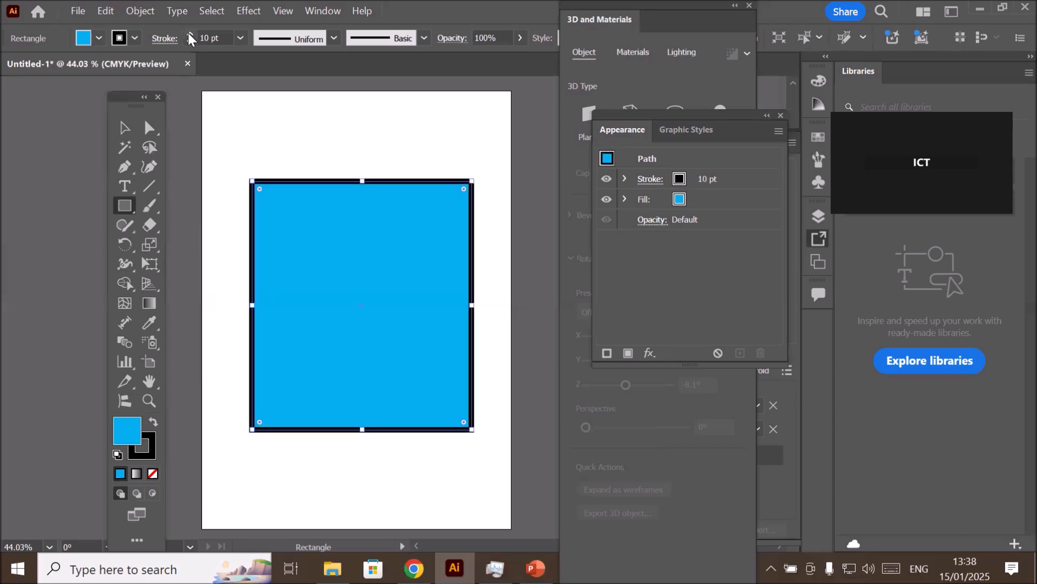
# - Try the dashed line option on the rectangle's stroke
pyautogui.scroll(1, 373, 241)
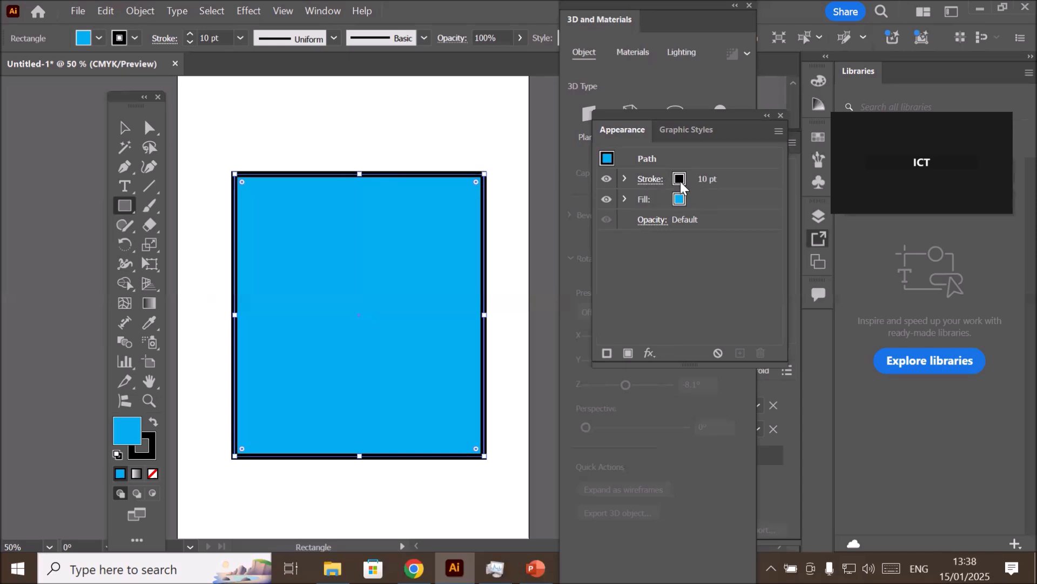
pyautogui.click(648, 180)
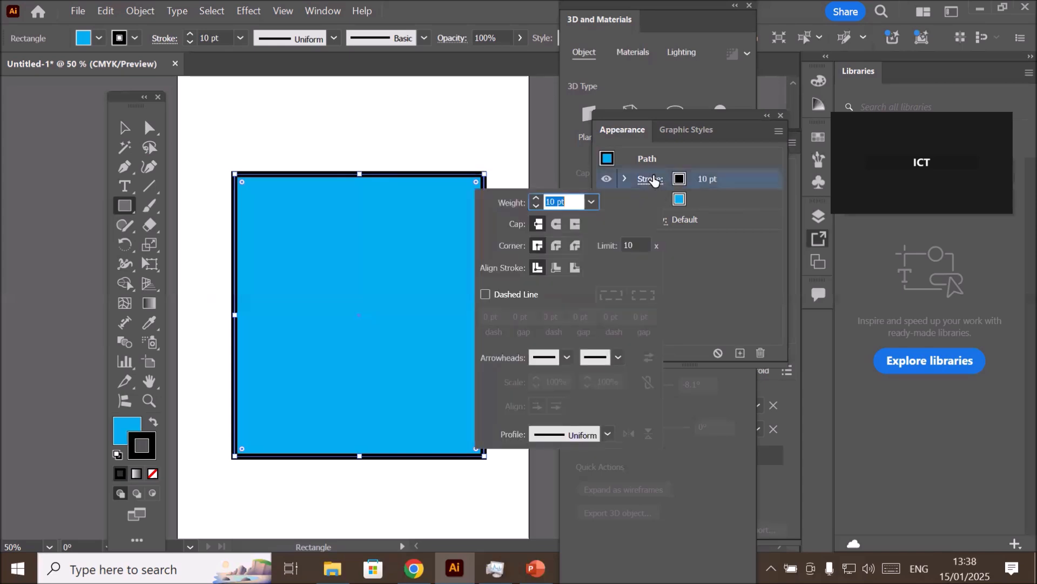
pyautogui.click(485, 295)
pyautogui.click(485, 294)
pyautogui.click(486, 294)
pyautogui.click(485, 295)
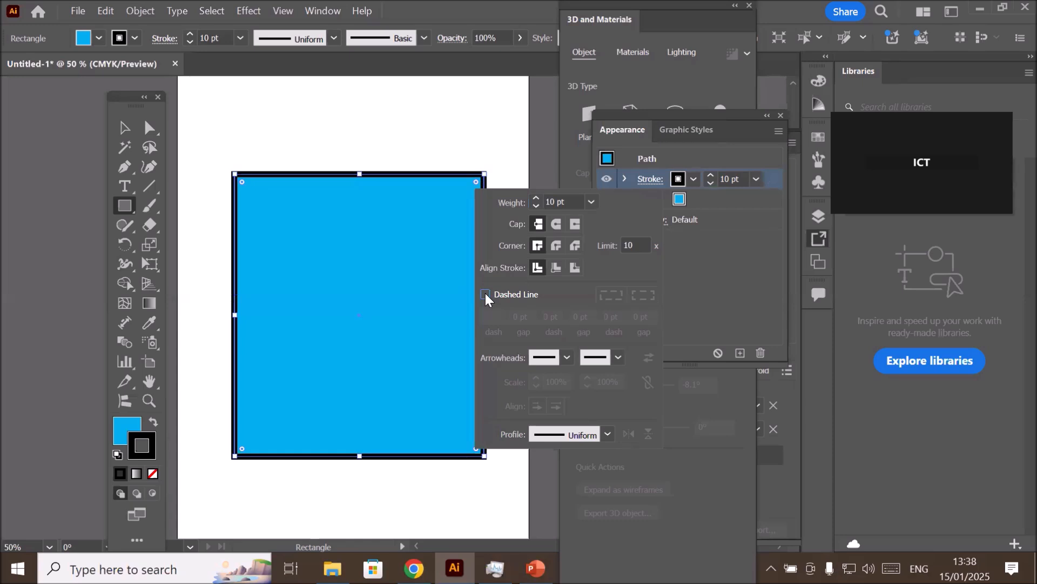
pyautogui.click(676, 163)
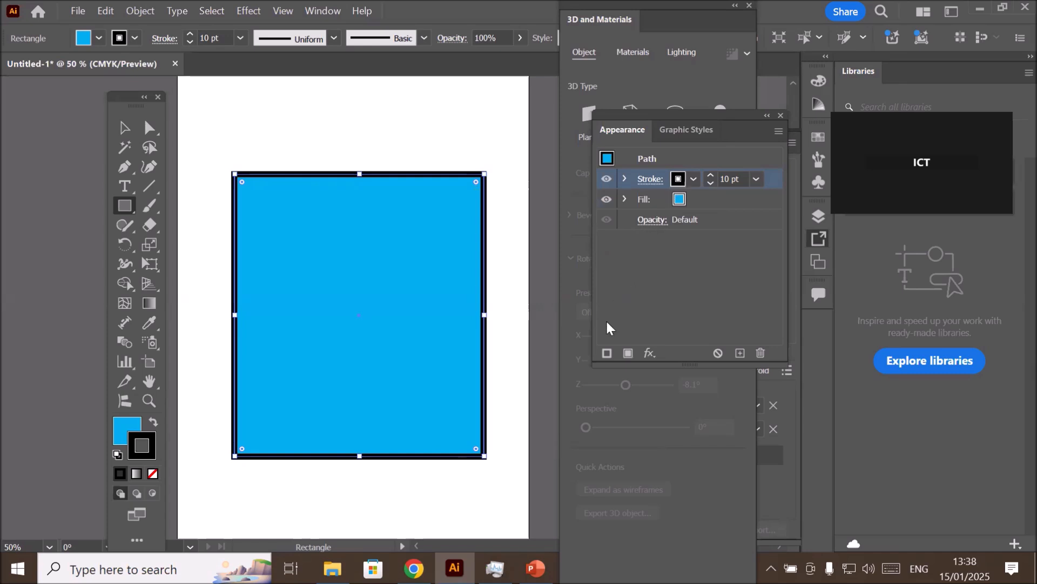
# - Add a second stroke to the rectangle and colour the lower of the two strokes red
pyautogui.click(604, 354)
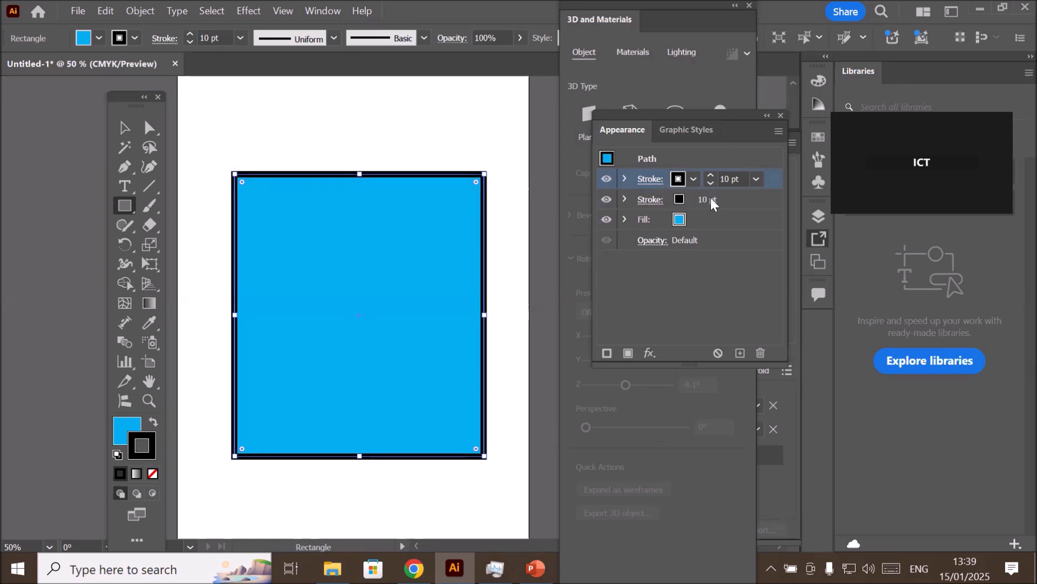
pyautogui.click(711, 198)
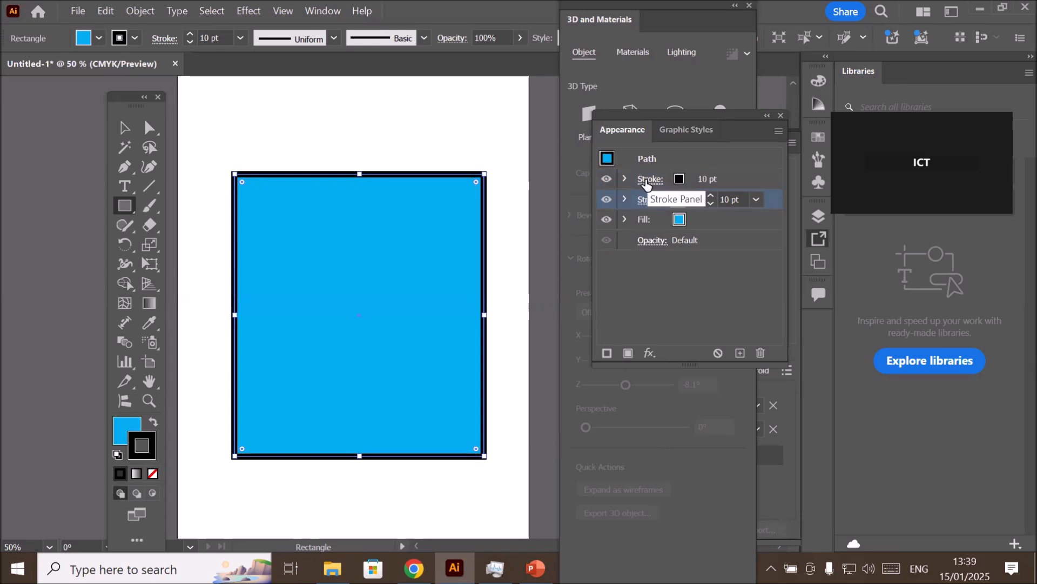
pyautogui.click(724, 178)
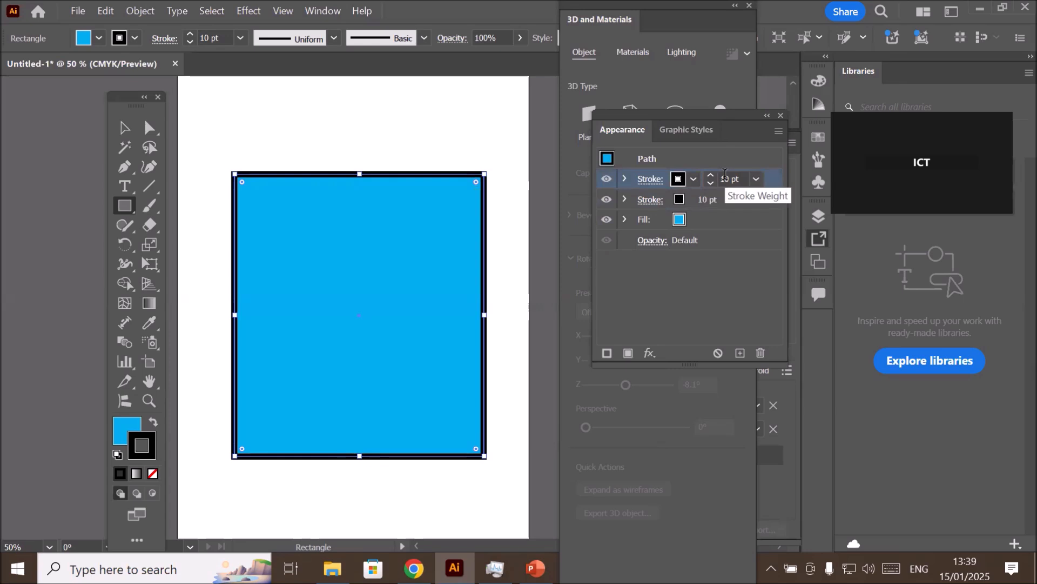
pyautogui.click(727, 200)
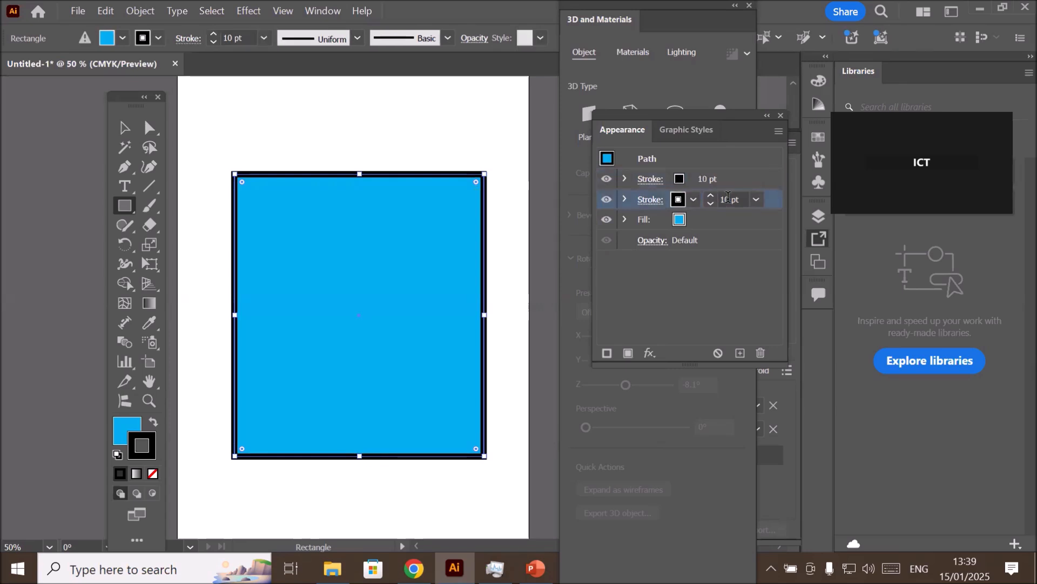
pyautogui.click(691, 200)
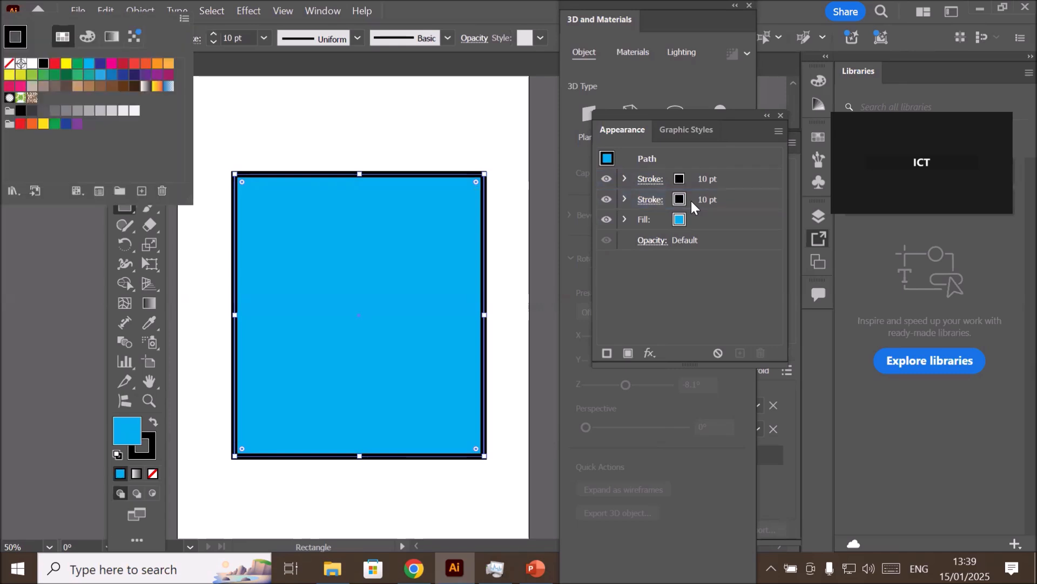
pyautogui.click(678, 200)
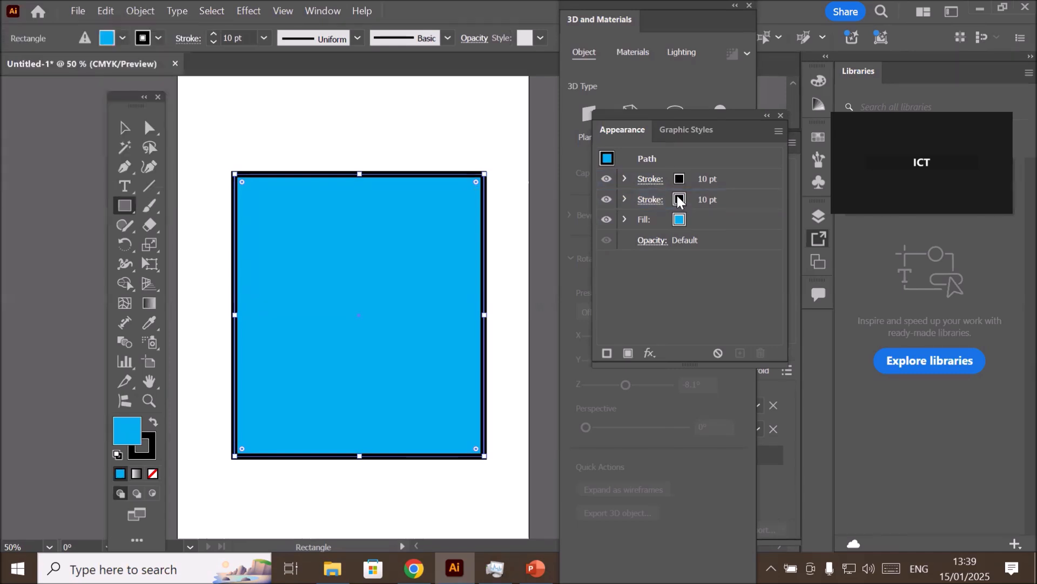
pyautogui.click(682, 199)
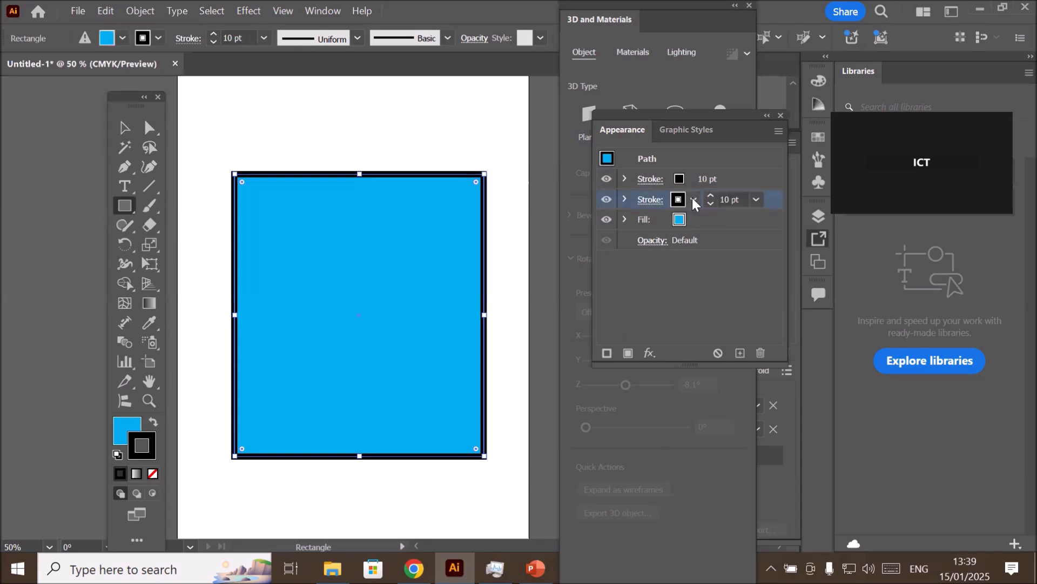
pyautogui.click(694, 200)
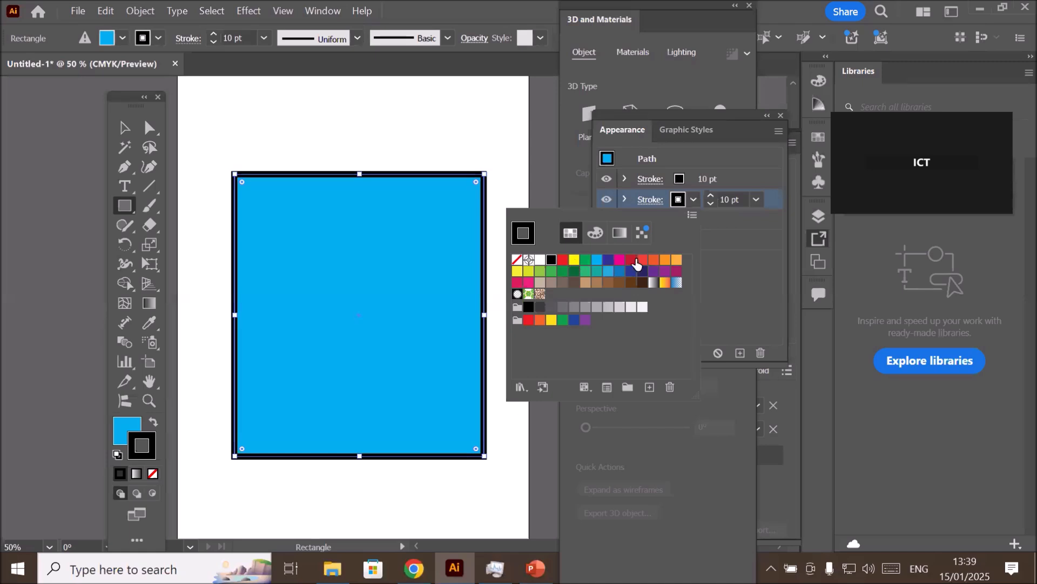
pyautogui.click(562, 260)
pyautogui.click(680, 199)
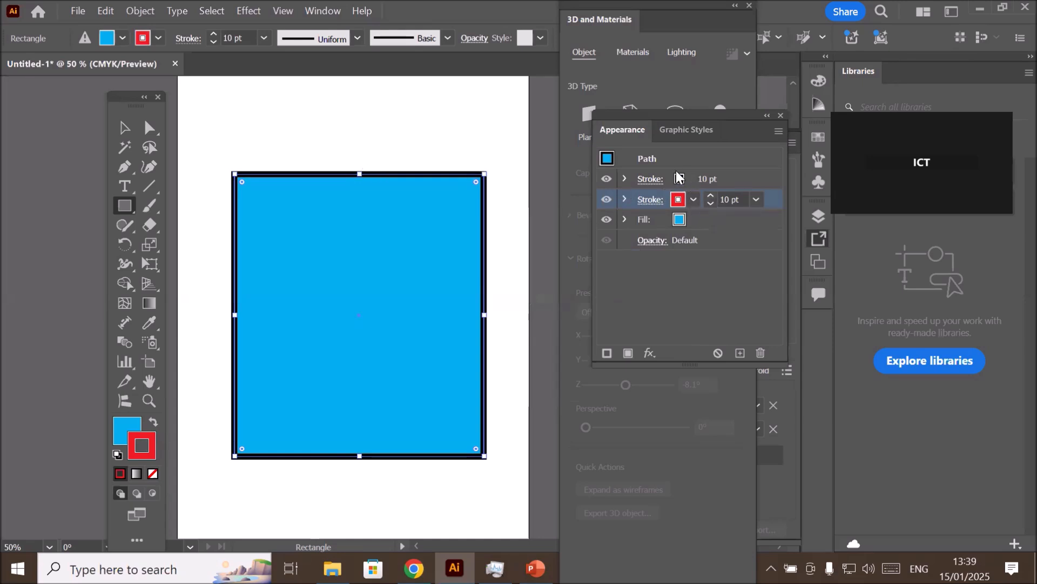
# - Widen the Appearance panel to give its stroke rows more room
pyautogui.click(737, 181)
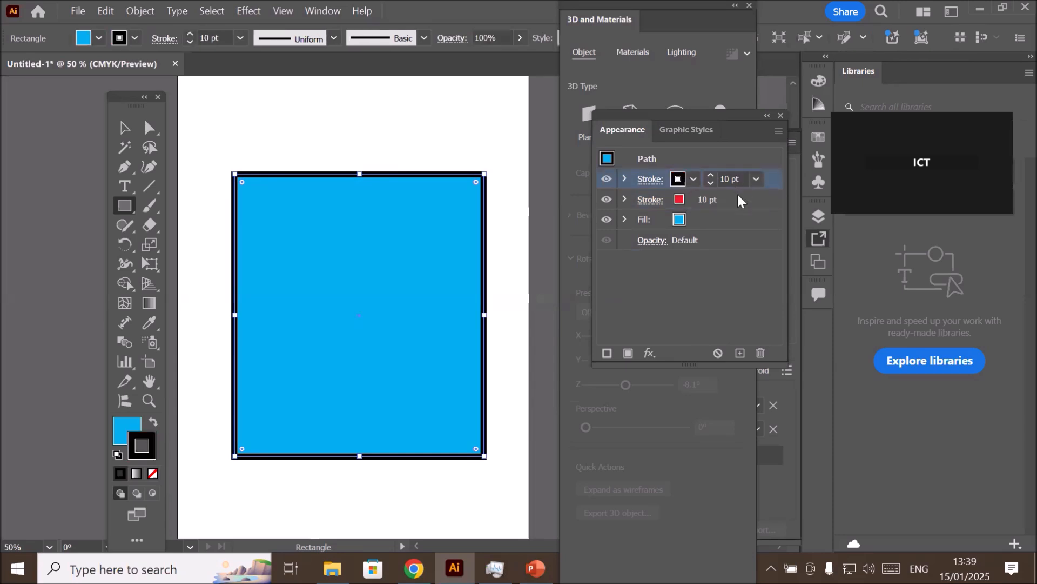
pyautogui.click(738, 198)
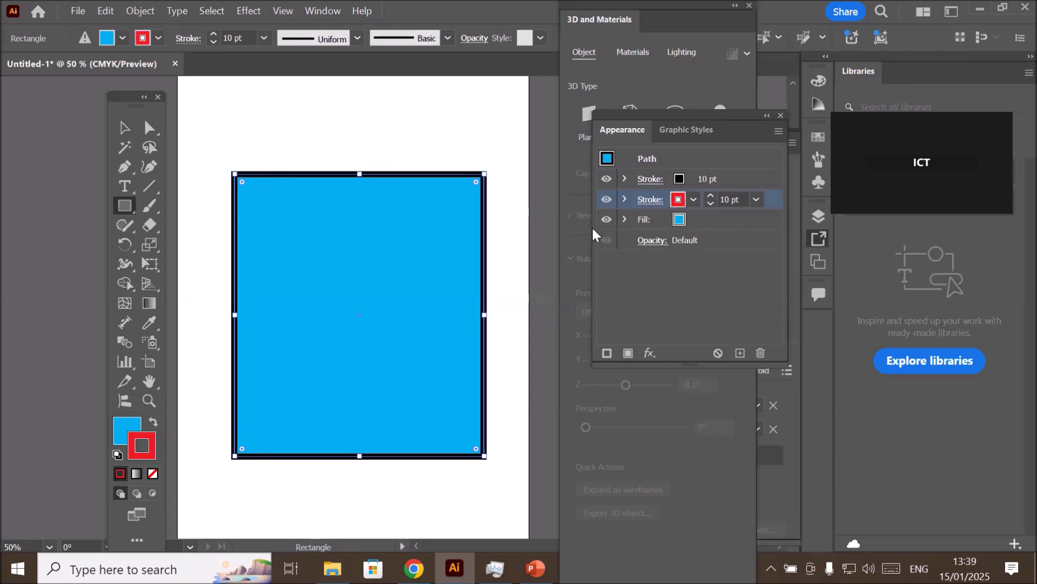
pyautogui.moveTo(592, 226); pyautogui.dragTo(530, 233)
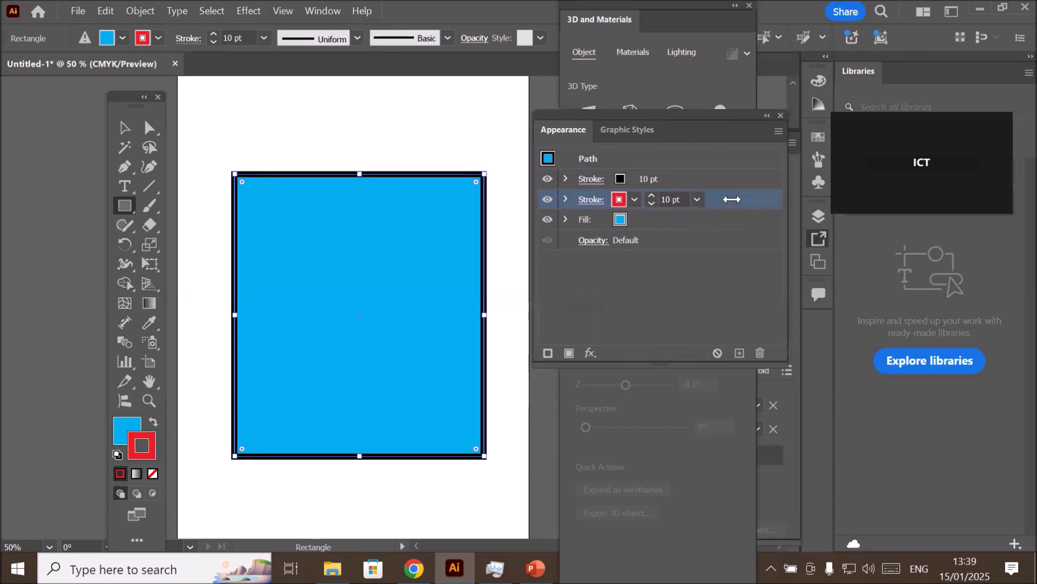
# - Try the red stroke above the black one in the stacking order, and return the black stroke to the front
pyautogui.moveTo(732, 199); pyautogui.dragTo(726, 179)
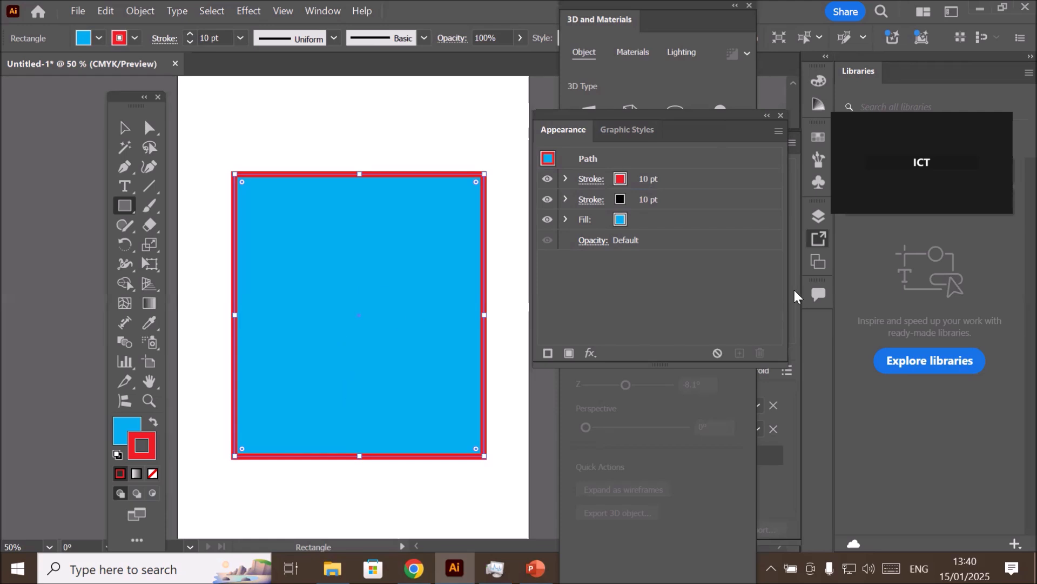
pyautogui.click(688, 198)
pyautogui.moveTo(739, 200); pyautogui.dragTo(747, 166)
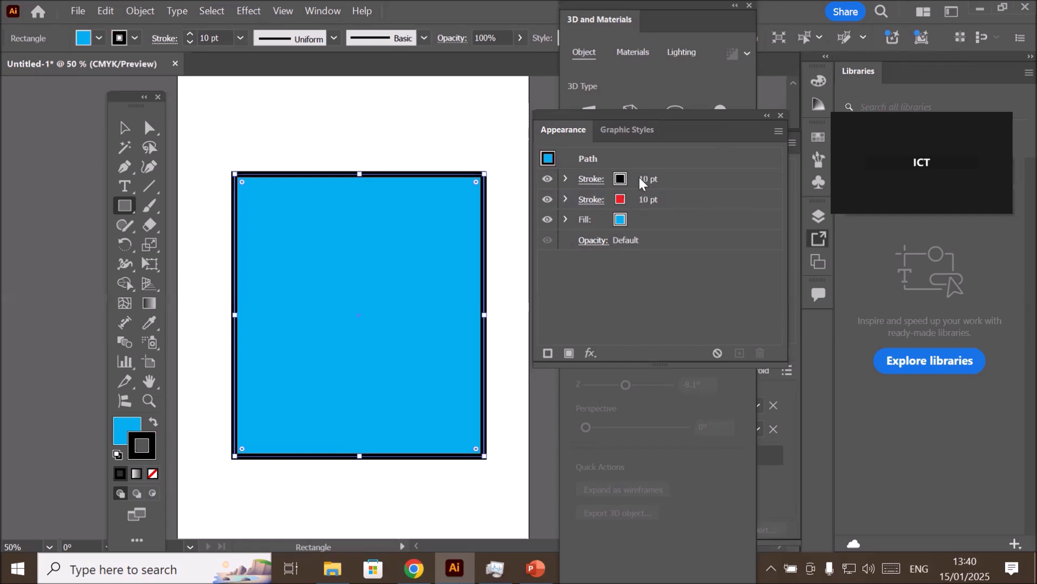
# - Increase the red stroke's weight to 30 pt, and delete that stroke from the rectangle
pyautogui.click(715, 203)
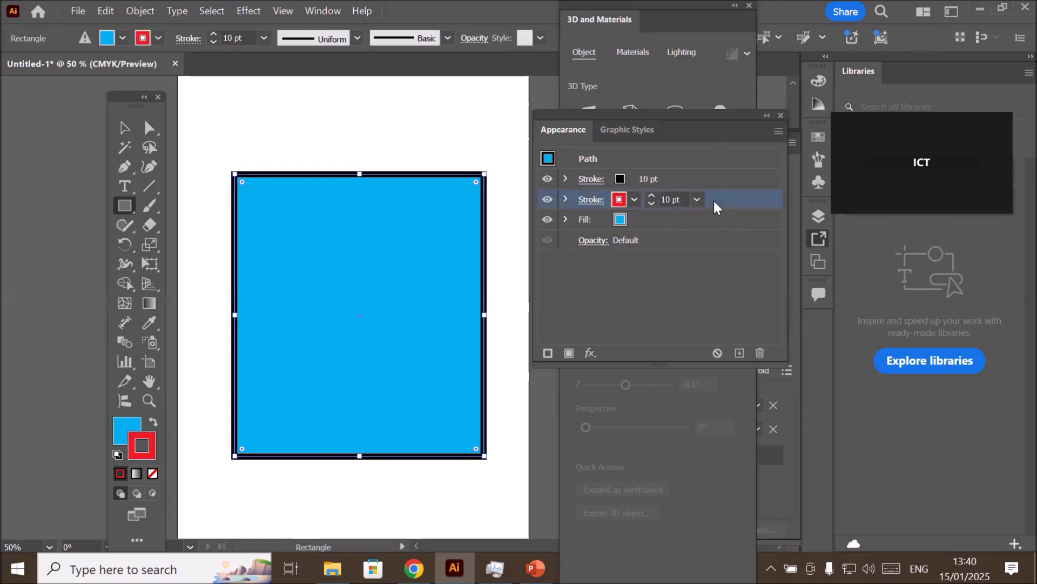
pyautogui.click(650, 195)
pyautogui.click(650, 195)
pyautogui.click(650, 195)
pyautogui.click(650, 196)
pyautogui.click(650, 195)
pyautogui.click(650, 195)
pyautogui.click(650, 195)
pyautogui.click(650, 195)
pyautogui.click(650, 195)
pyautogui.click(650, 195)
pyautogui.click(650, 195)
pyautogui.click(650, 195)
pyautogui.click(650, 195)
pyautogui.click(650, 195)
pyautogui.click(650, 195)
pyautogui.click(650, 195)
pyautogui.click(650, 195)
pyautogui.click(650, 195)
pyautogui.click(650, 196)
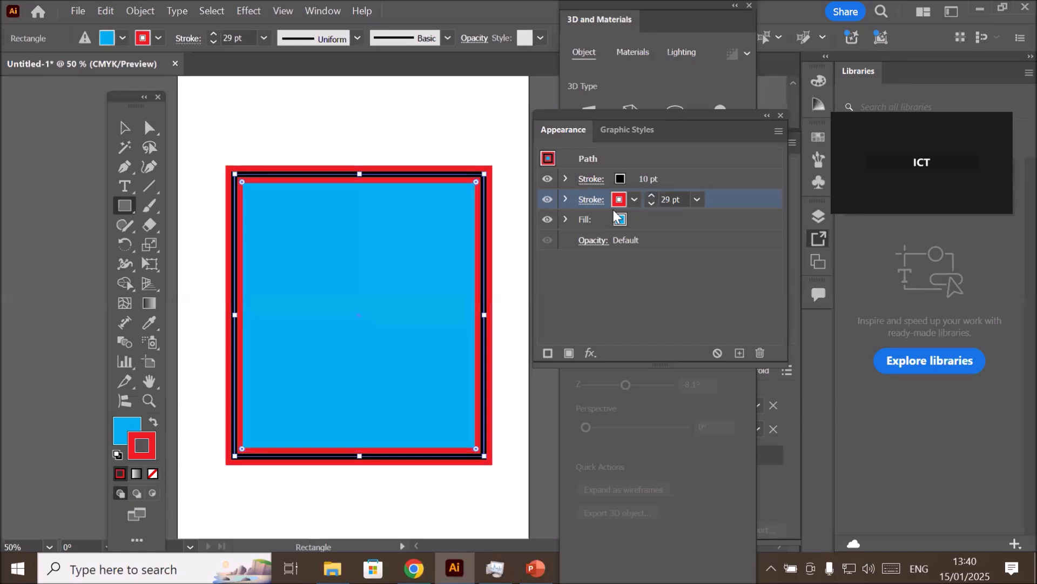
pyautogui.click(650, 195)
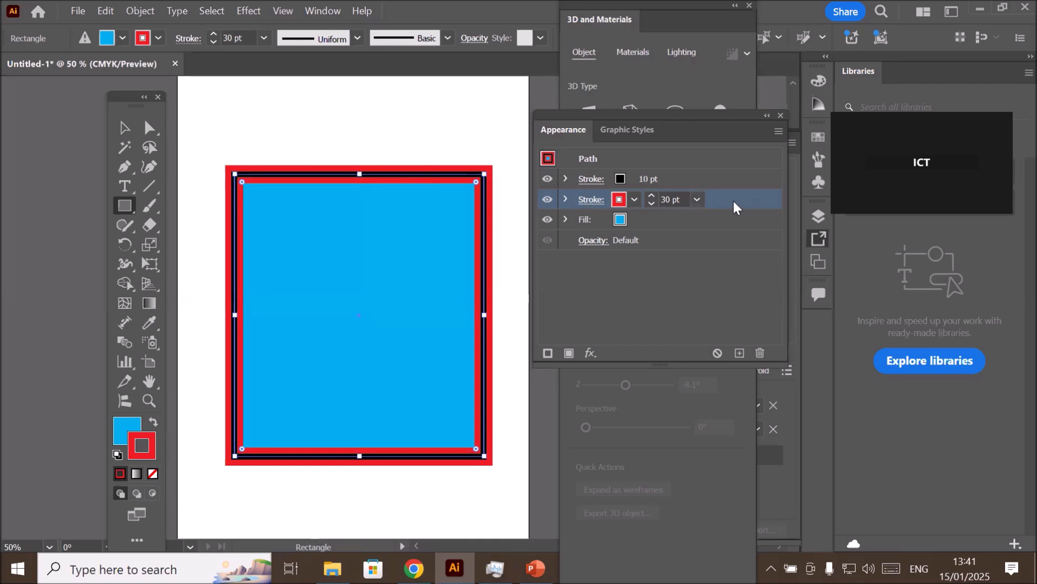
pyautogui.click(761, 354)
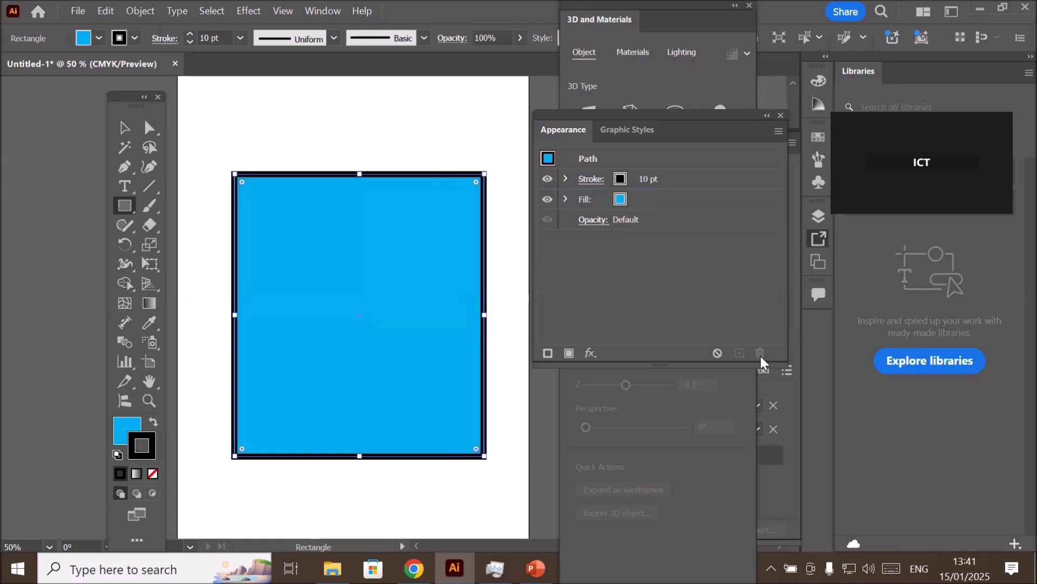
# - Align the rectangle's black stroke to the outside of its path
pyautogui.click(719, 181)
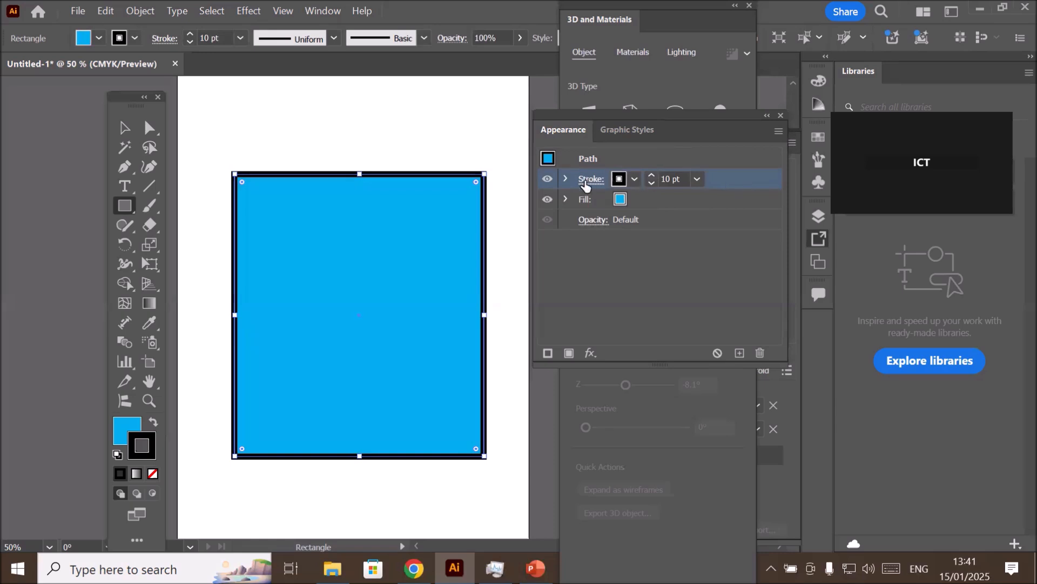
pyautogui.click(585, 183)
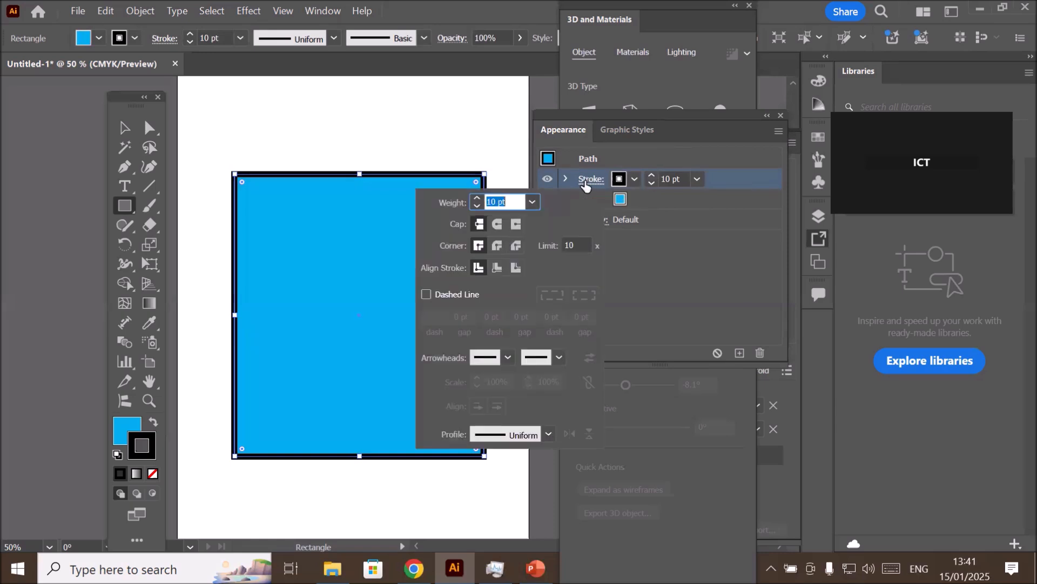
pyautogui.click(516, 268)
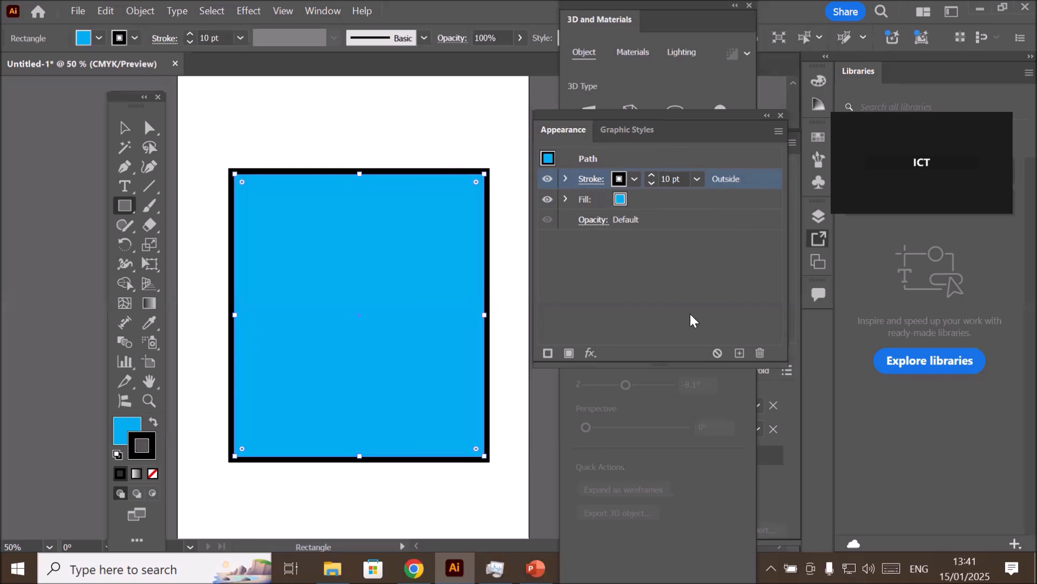
# - Add a second stroke to the rectangle and colour the lower of the two strokes red
pyautogui.click(548, 354)
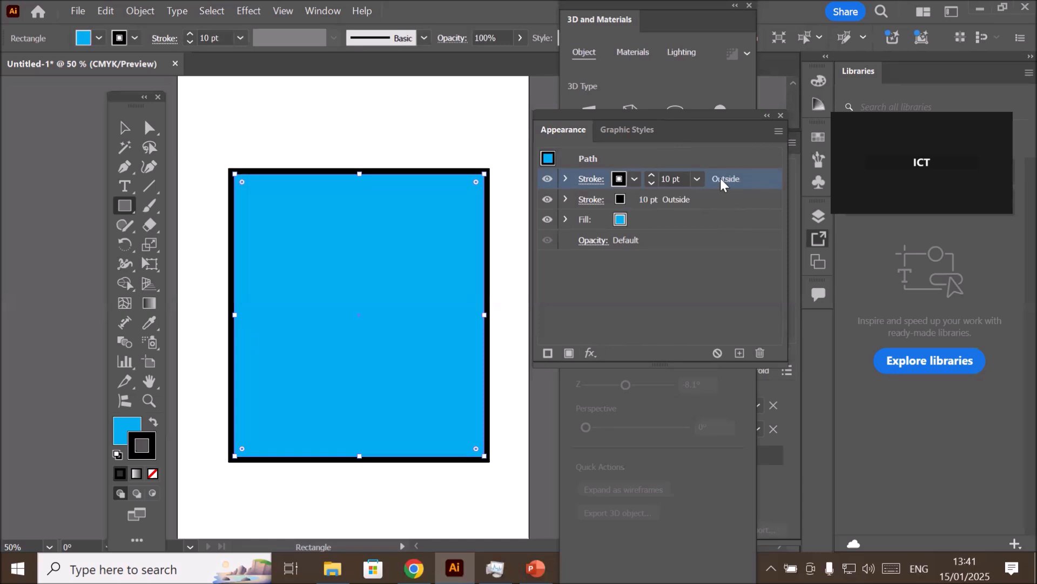
pyautogui.click(719, 198)
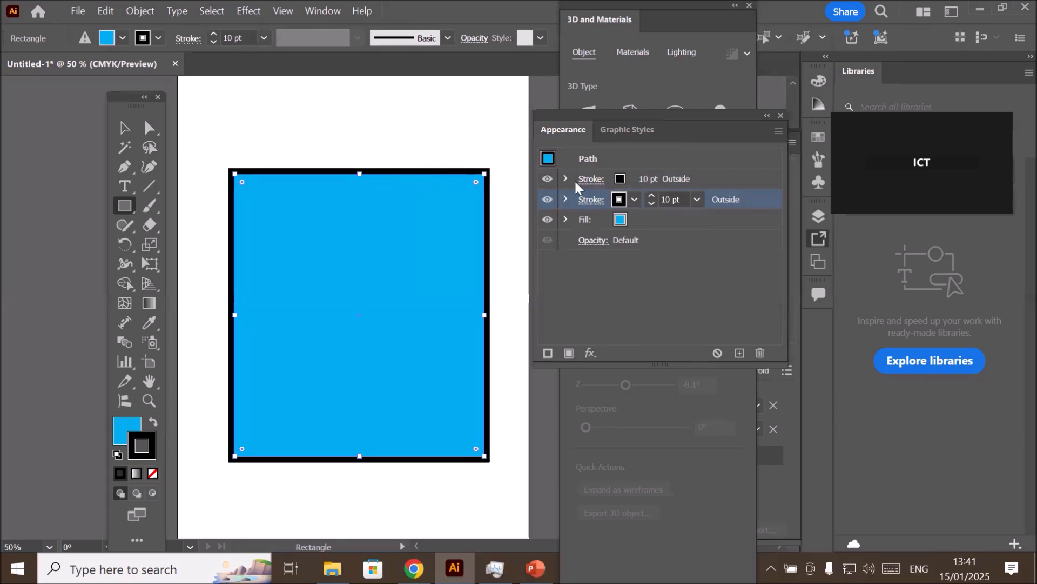
pyautogui.click(633, 199)
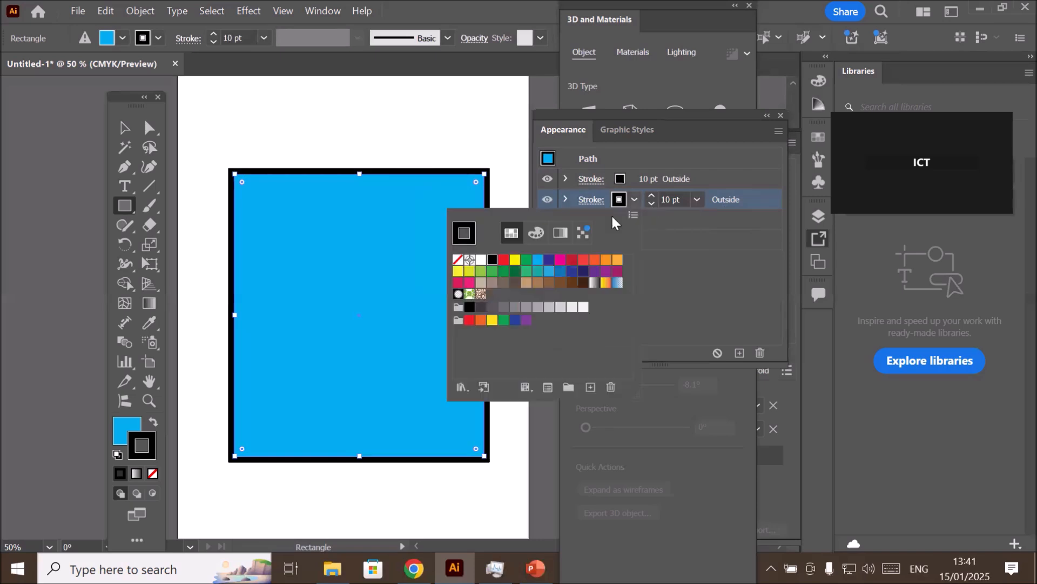
pyautogui.click(504, 260)
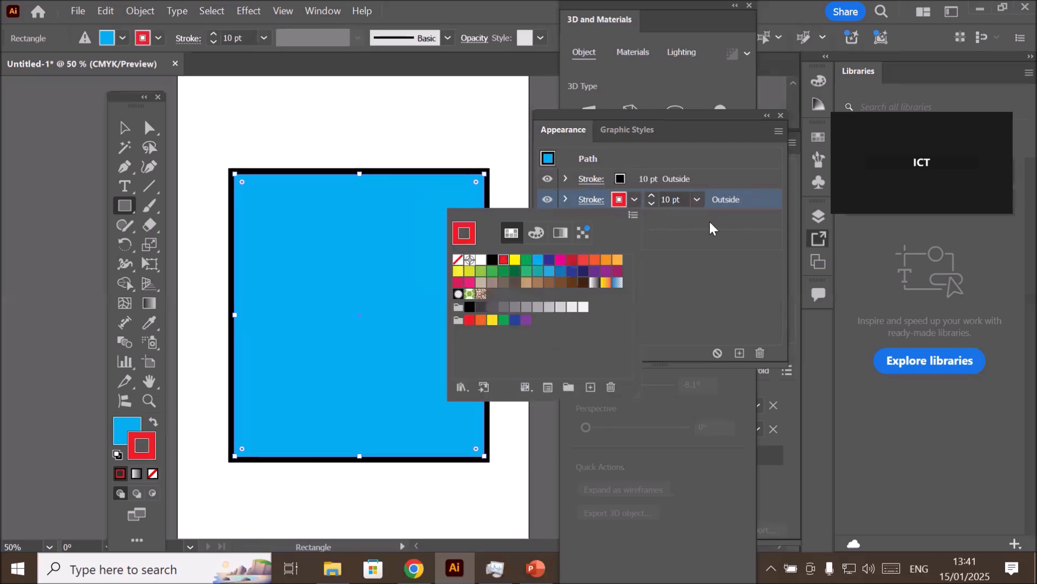
# - Increase the red stroke's weight to 20 pt
pyautogui.click(653, 194)
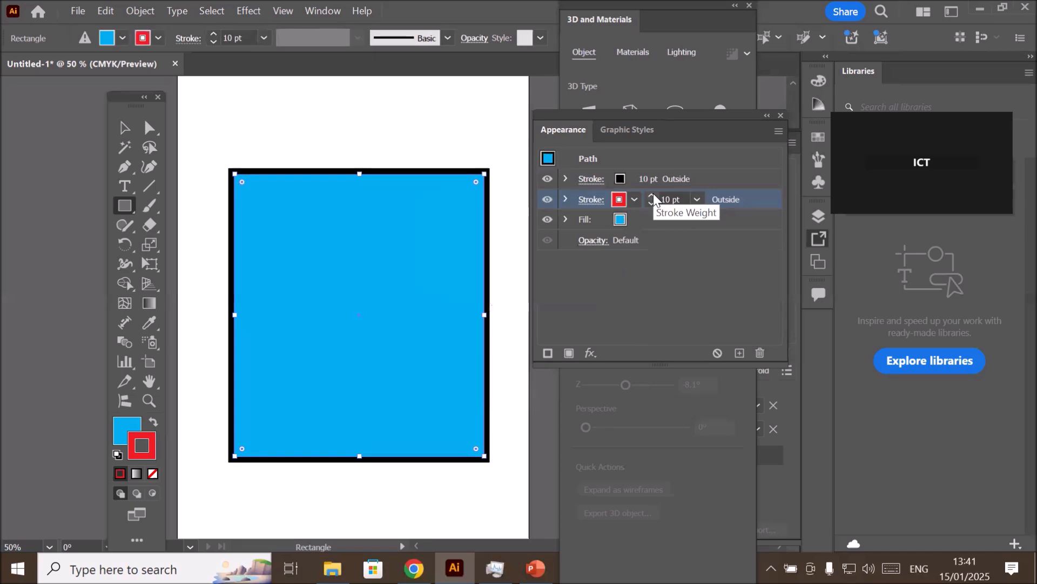
pyautogui.click(653, 194)
pyautogui.click(653, 194)
pyautogui.click(654, 194)
pyautogui.click(653, 194)
pyautogui.click(653, 194)
pyautogui.click(653, 194)
pyautogui.click(653, 194)
pyautogui.click(653, 194)
pyautogui.click(653, 194)
pyautogui.click(654, 194)
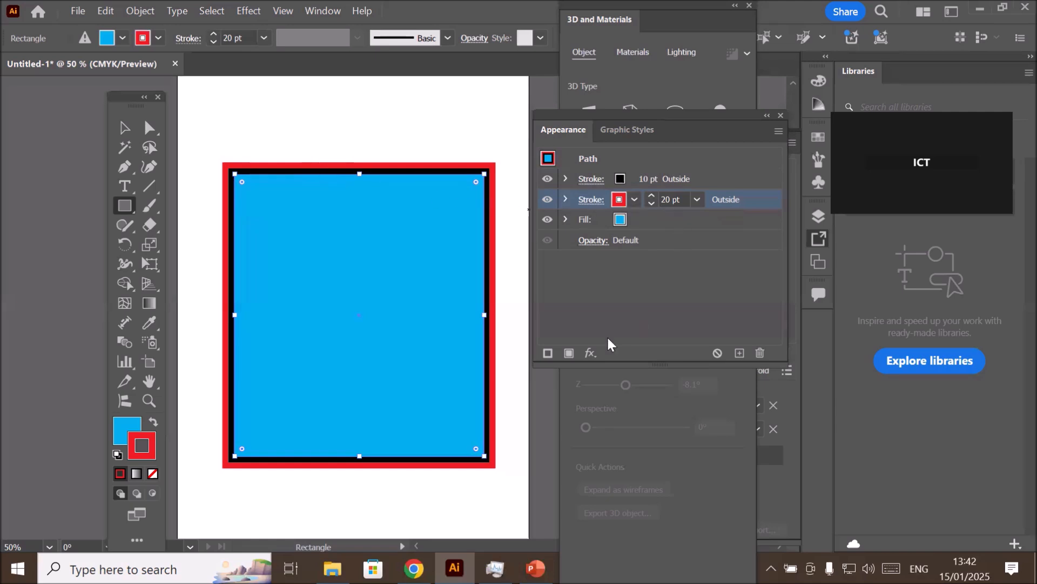
# - Add a third stroke to the rectangle and colour the lowest stroke green
pyautogui.click(548, 353)
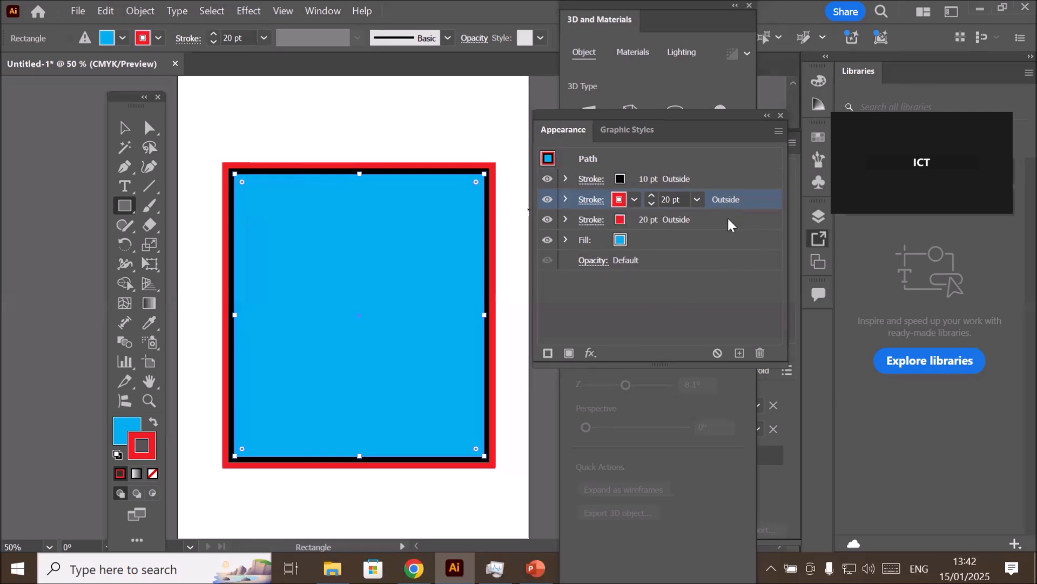
pyautogui.click(745, 220)
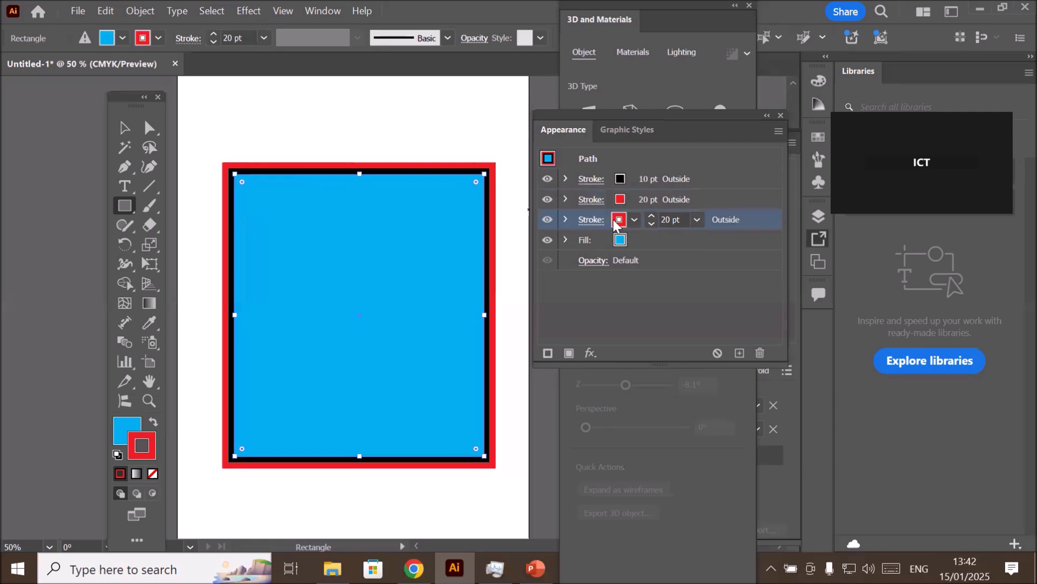
pyautogui.click(633, 218)
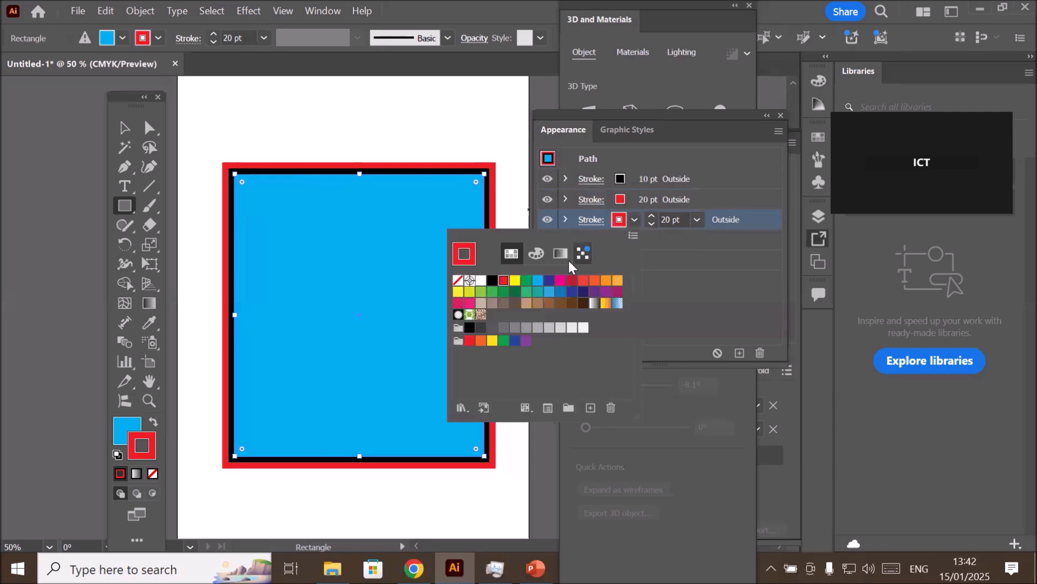
pyautogui.click(525, 279)
pyautogui.click(733, 226)
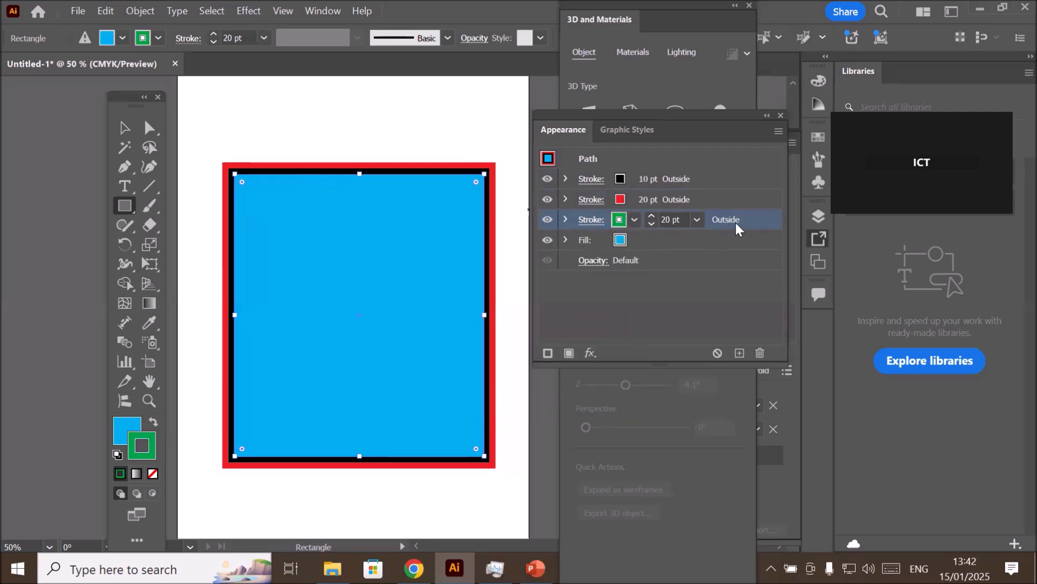
# - Increase the green stroke's weight to 30 pt, and select the black stroke at the front of the stack
pyautogui.click(651, 216)
pyautogui.click(651, 216)
pyautogui.click(650, 216)
pyautogui.click(651, 217)
pyautogui.click(651, 217)
pyautogui.click(651, 216)
pyautogui.click(651, 217)
pyautogui.click(651, 216)
pyautogui.click(651, 216)
pyautogui.click(651, 216)
pyautogui.click(651, 216)
pyautogui.click(651, 216)
pyautogui.click(650, 215)
pyautogui.click(654, 225)
pyautogui.click(653, 225)
pyautogui.click(654, 225)
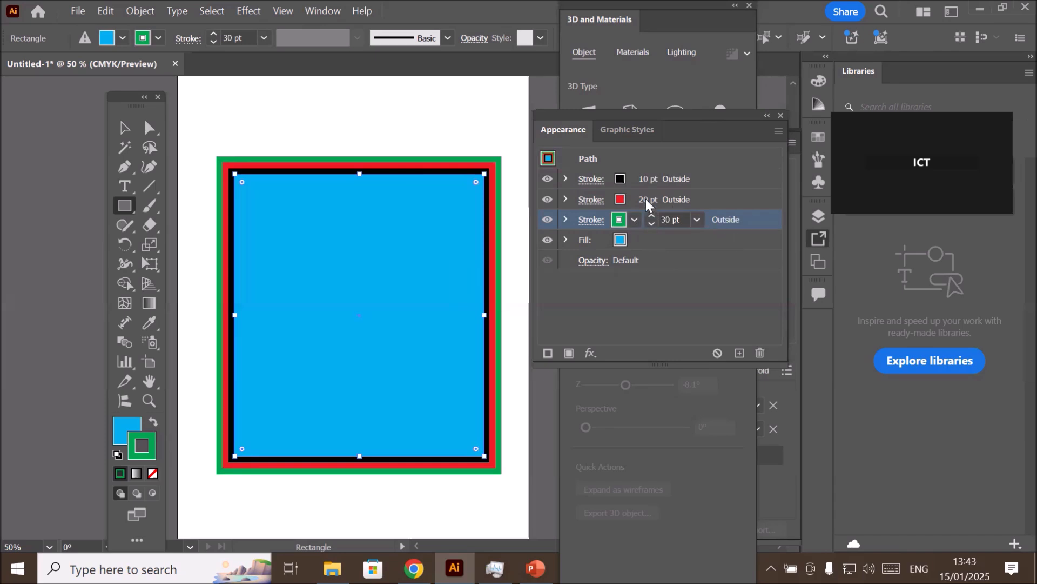
pyautogui.click(715, 200)
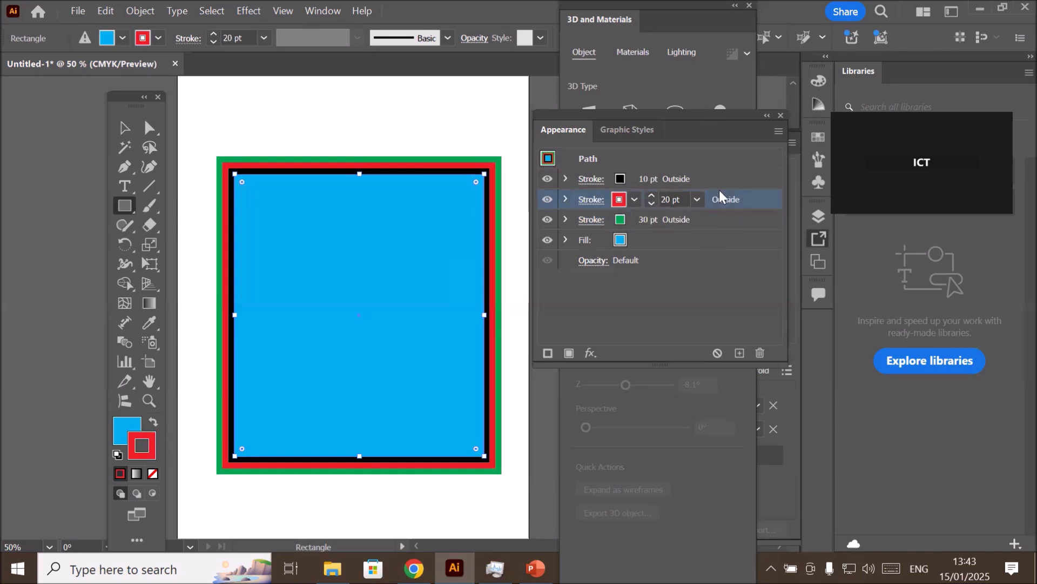
pyautogui.click(724, 177)
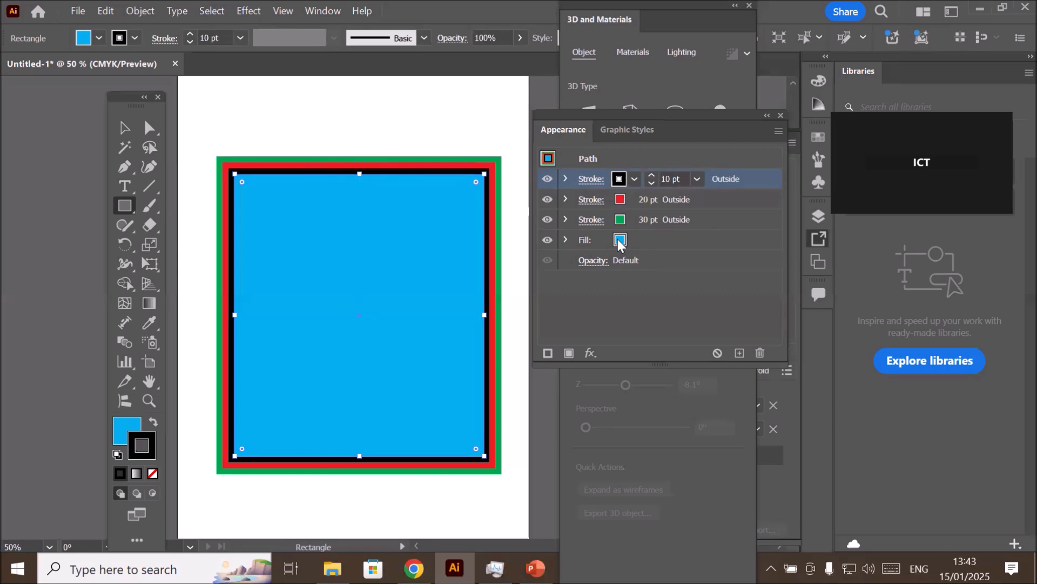
# - Add a second fill to the rectangle and apply the brown swirl pattern swatch to the lower fill
pyautogui.click(694, 242)
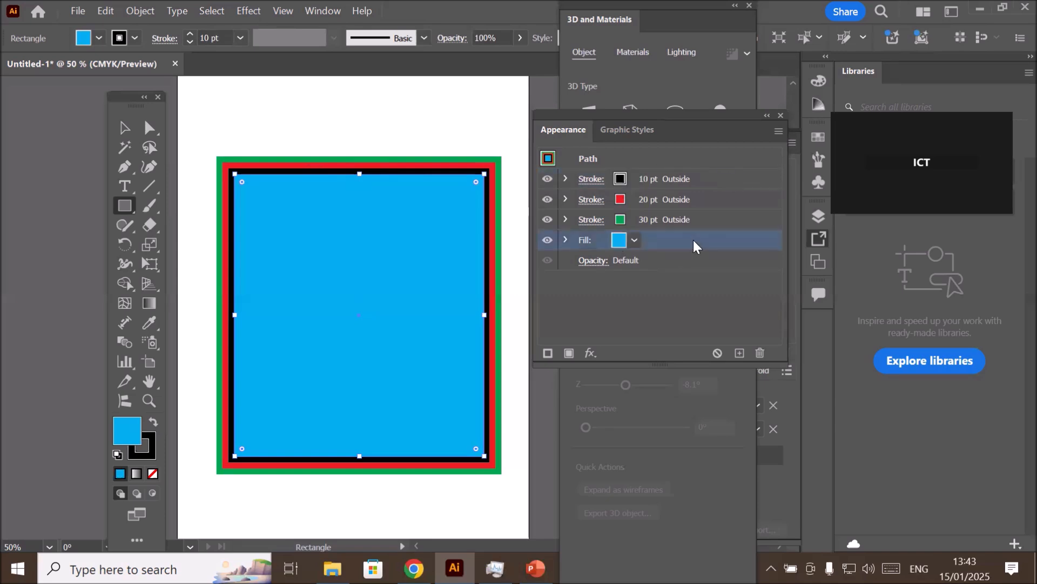
pyautogui.click(569, 353)
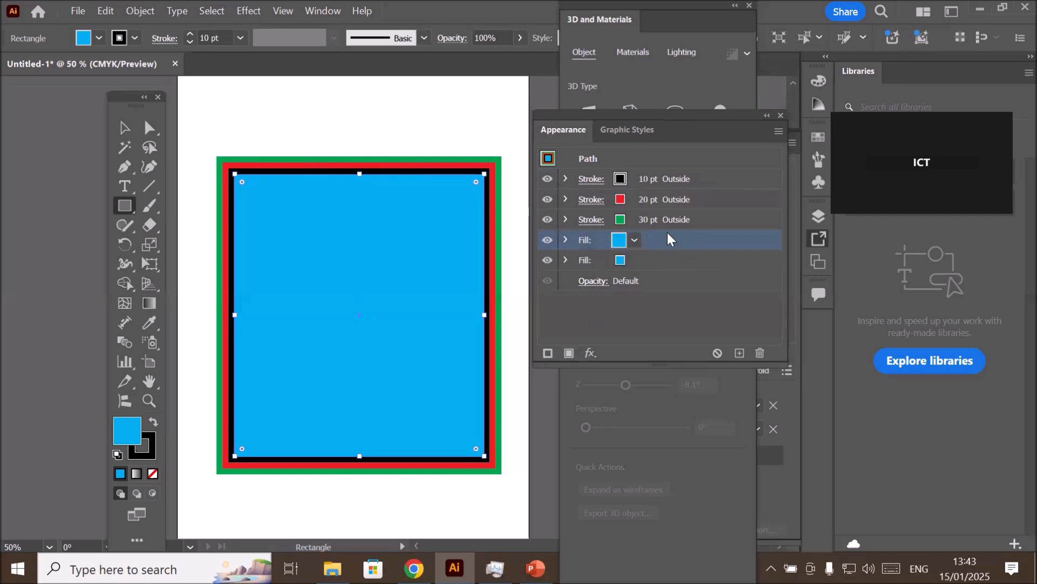
pyautogui.click(701, 259)
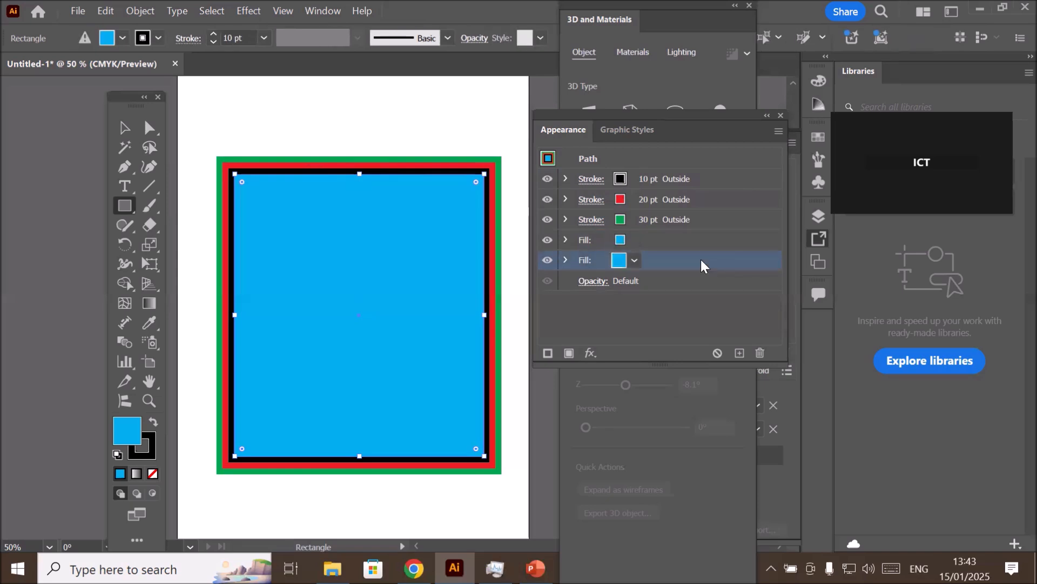
pyautogui.click(633, 262)
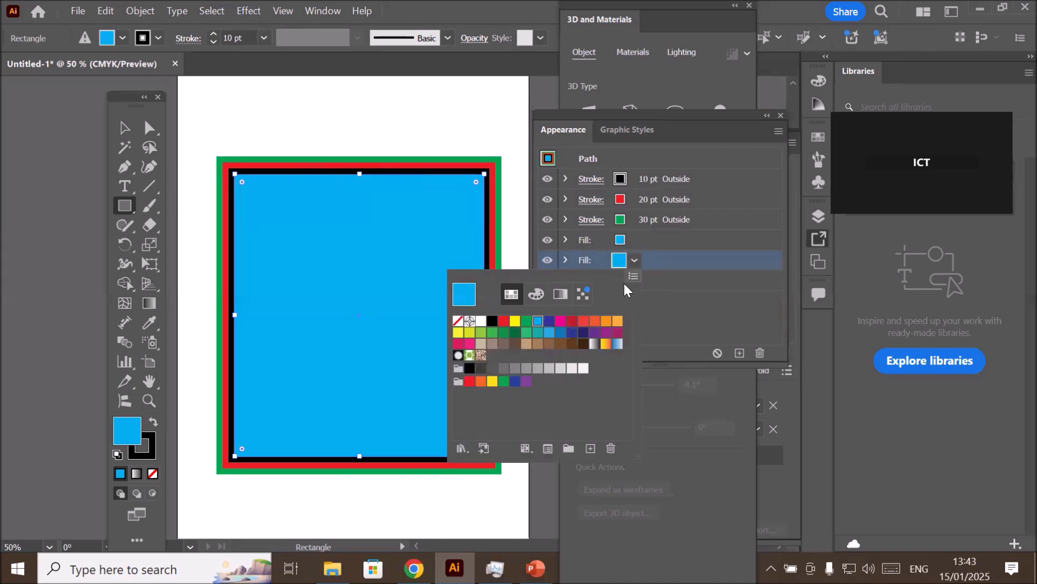
pyautogui.click(480, 356)
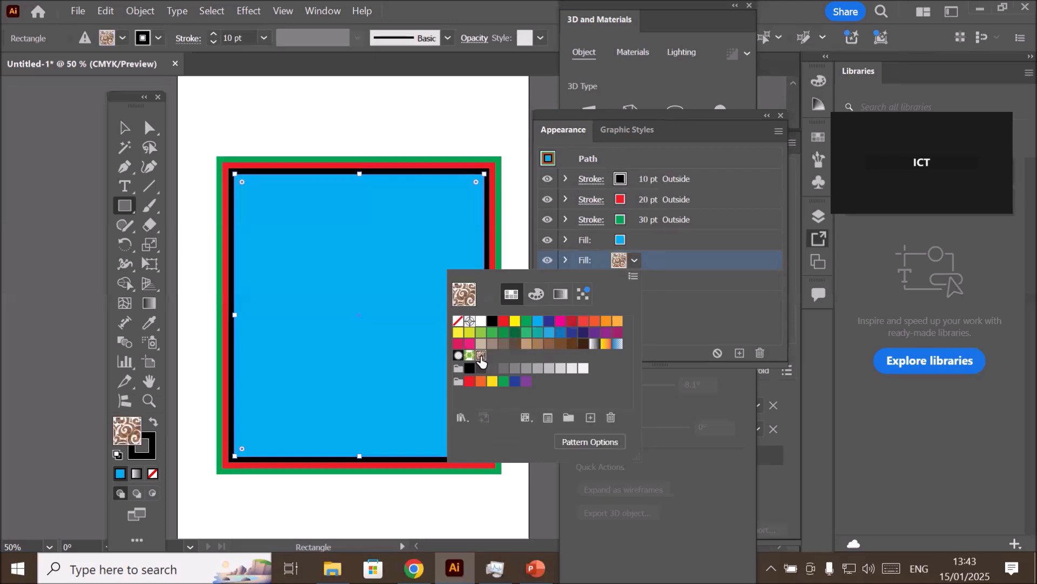
pyautogui.click(698, 265)
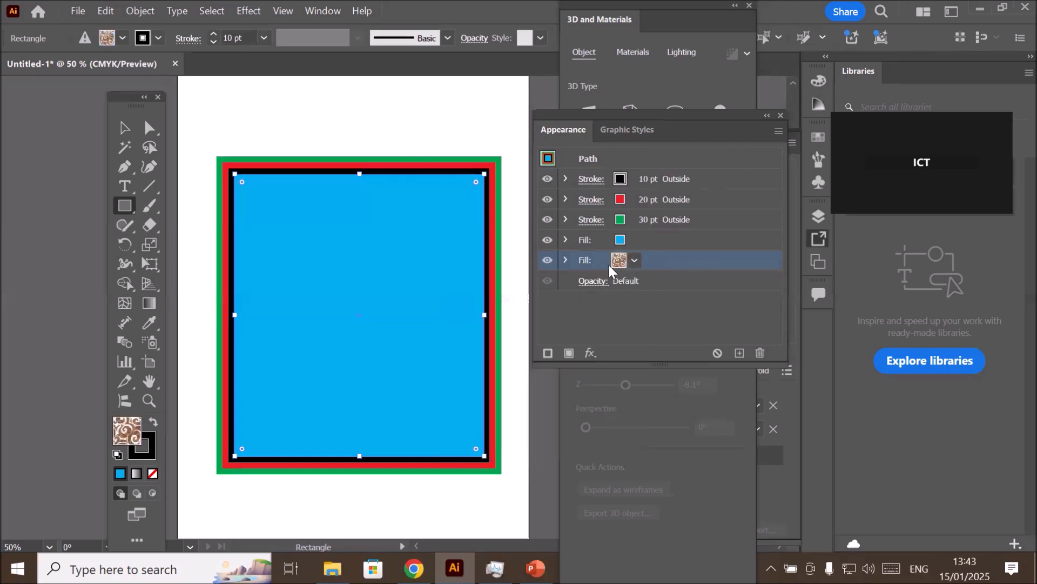
# - Move the swirl pattern fill above the blue fill in the stacking order
pyautogui.click(684, 239)
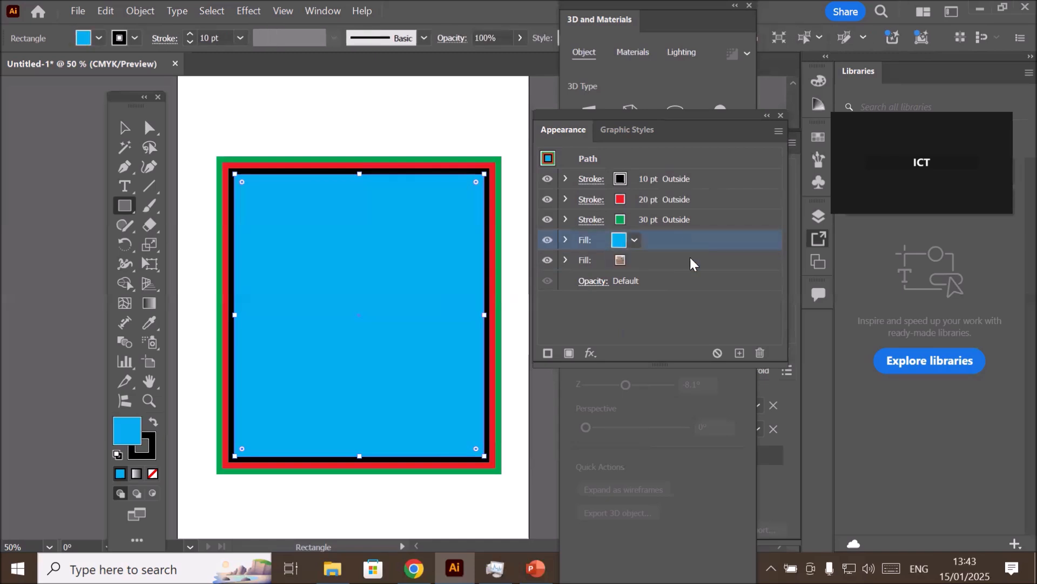
pyautogui.click(690, 259)
pyautogui.moveTo(695, 262); pyautogui.dragTo(702, 228)
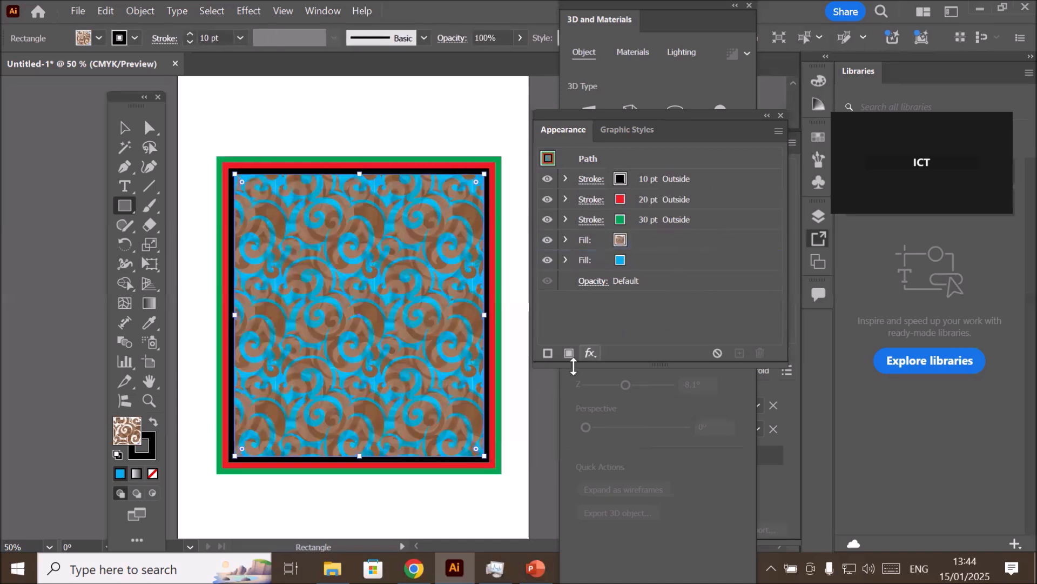
pyautogui.scroll(1, 364, 313)
pyautogui.scroll(2, 363, 313)
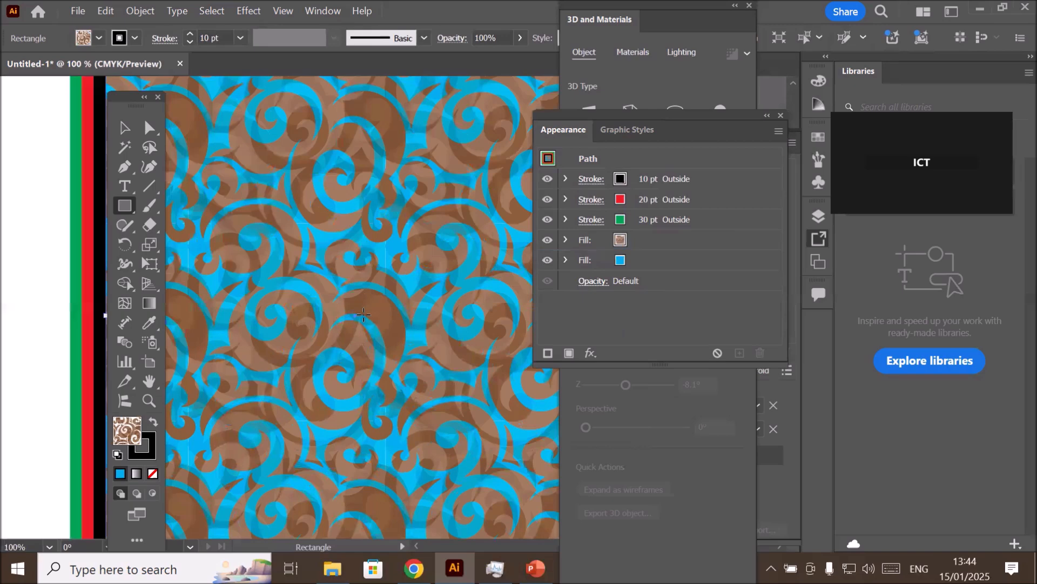
pyautogui.scroll(1, 363, 313)
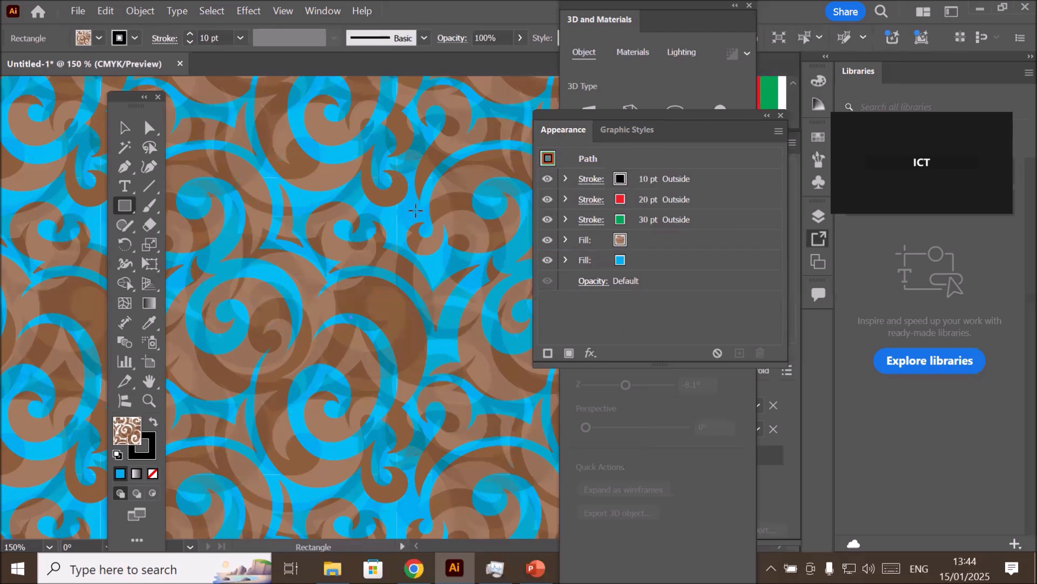
# - Try red and yellow for the solid fill beneath the swirl pattern, and set it to green
pyautogui.click(696, 261)
pyautogui.click(635, 261)
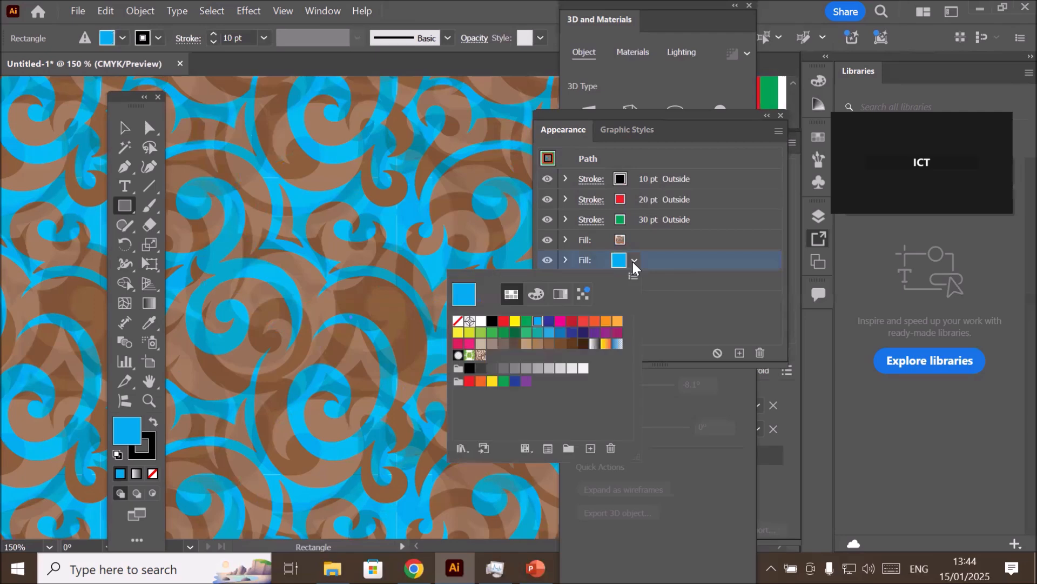
pyautogui.click(503, 322)
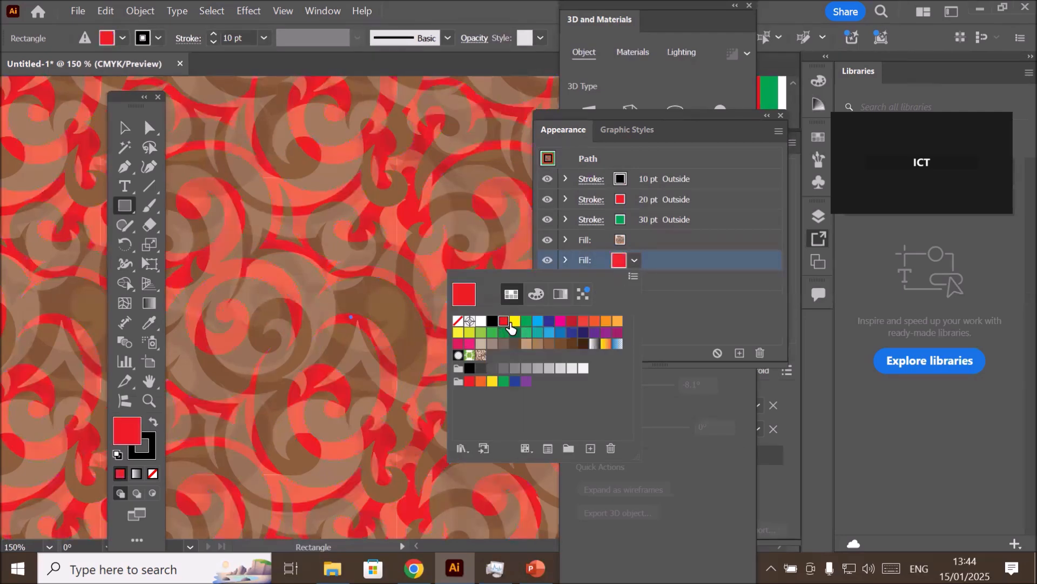
pyautogui.click(515, 322)
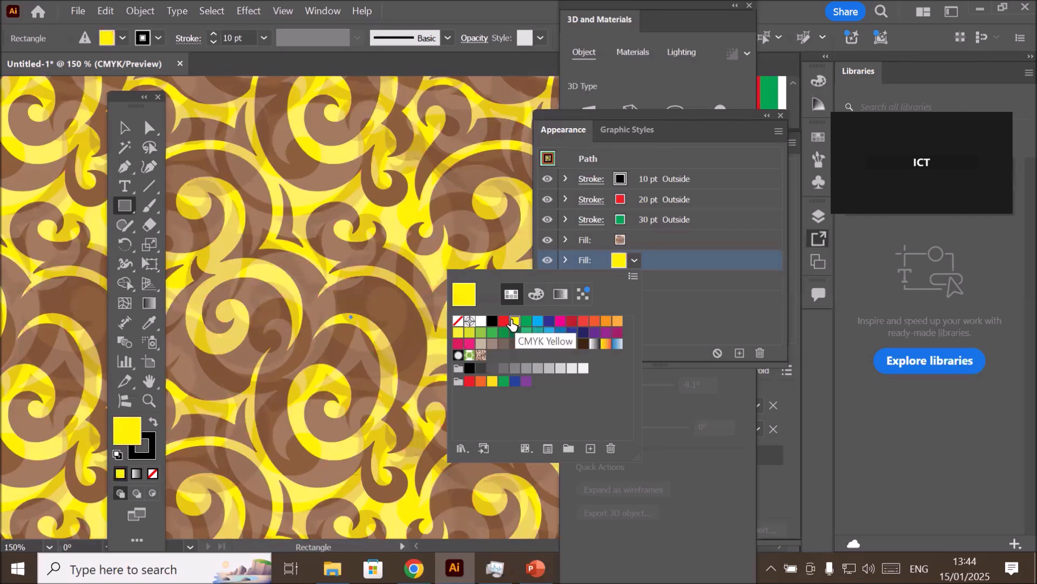
pyautogui.click(526, 322)
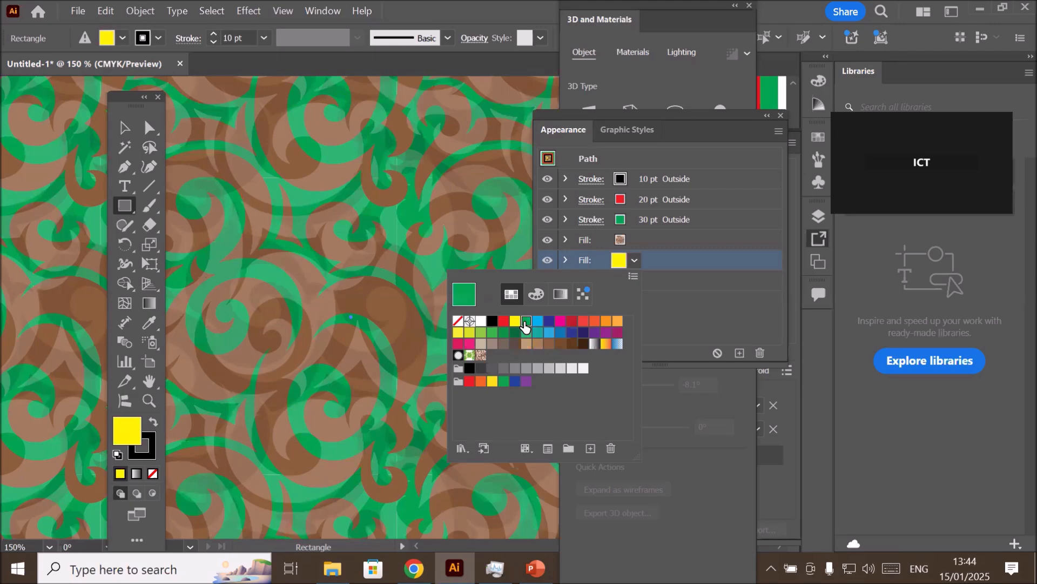
pyautogui.click(695, 234)
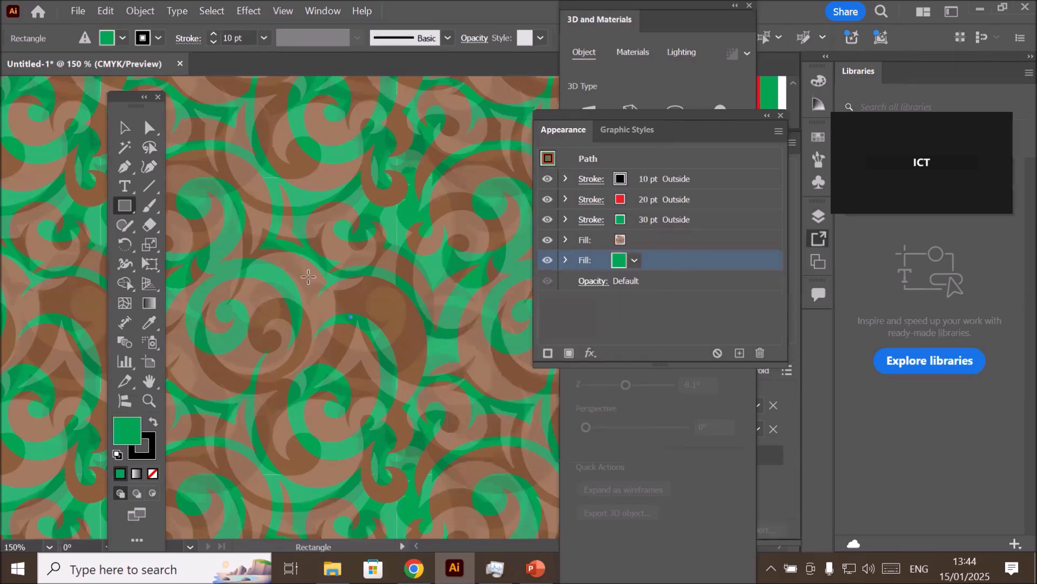
pyautogui.scroll(-5, 310, 275)
pyautogui.scroll(3, 311, 276)
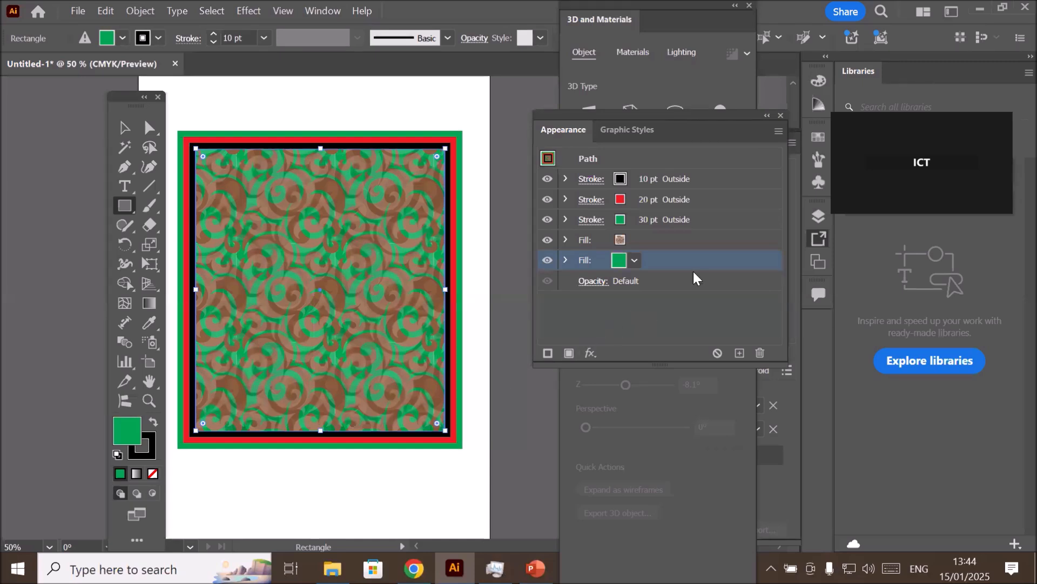
# - Move the green fill above the swirl pattern fill and reduce the green fill's opacity to 60%
pyautogui.moveTo(686, 264); pyautogui.dragTo(692, 234)
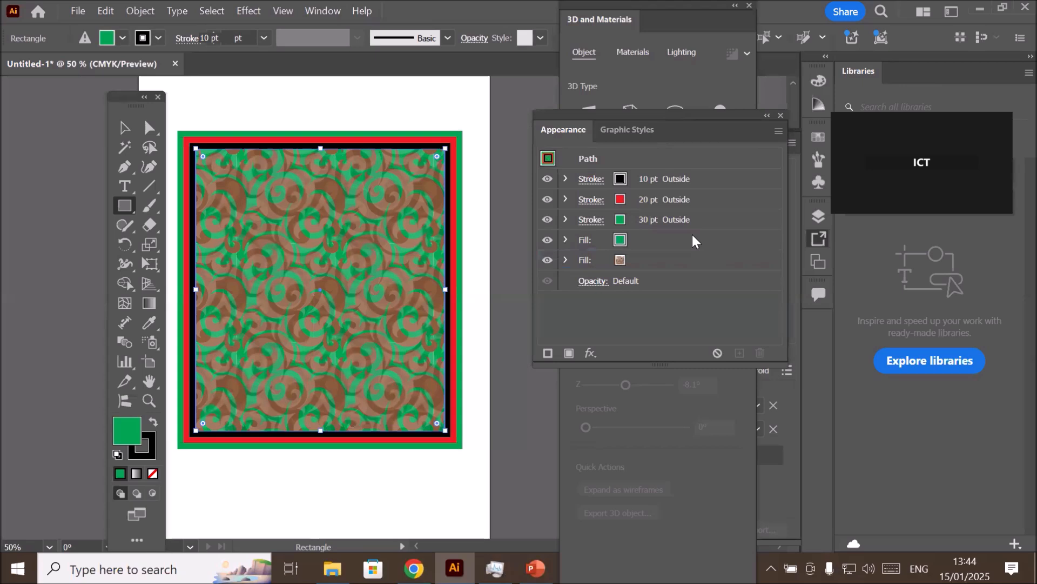
pyautogui.click(566, 240)
pyautogui.click(615, 261)
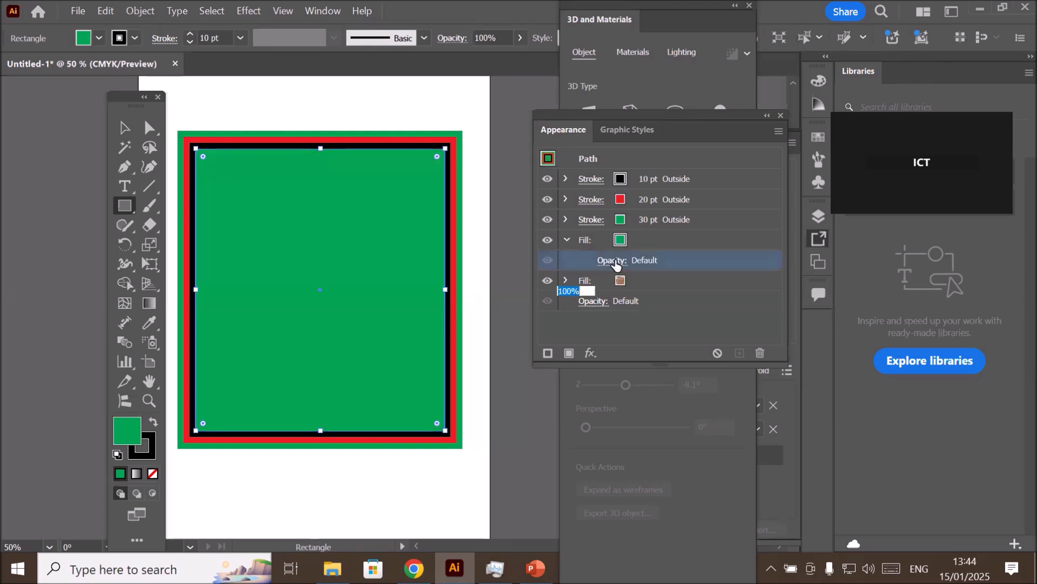
pyautogui.click(605, 291)
pyautogui.moveTo(603, 313); pyautogui.dragTo(557, 312)
pyautogui.click(598, 312)
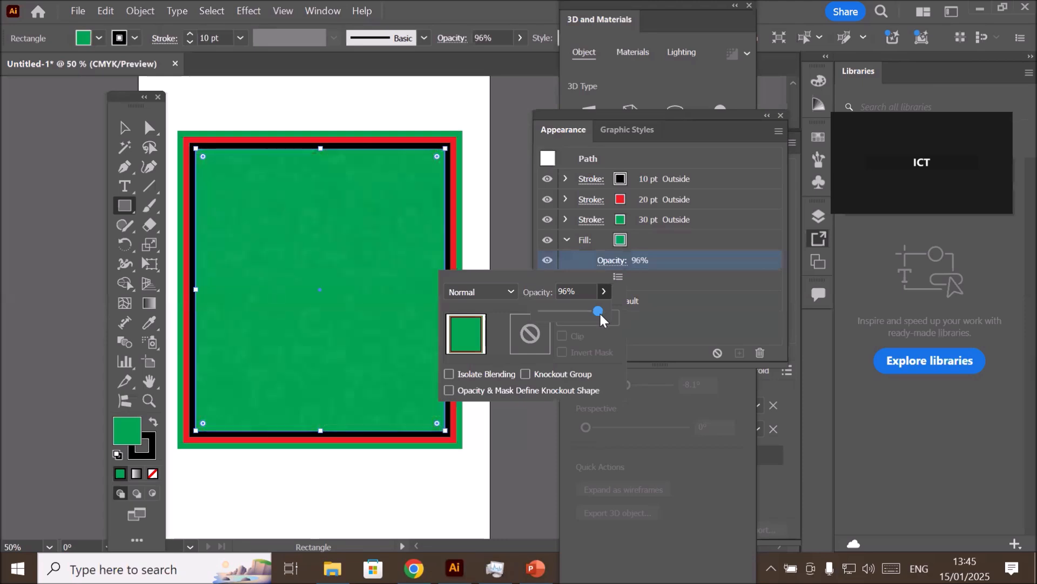
pyautogui.moveTo(601, 312); pyautogui.dragTo(580, 319)
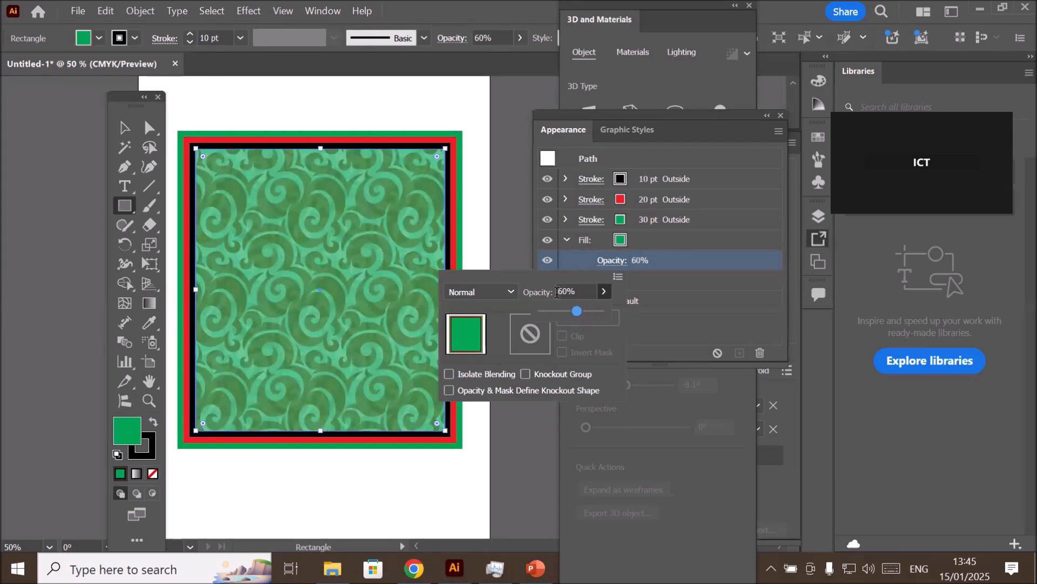
pyautogui.click(695, 119)
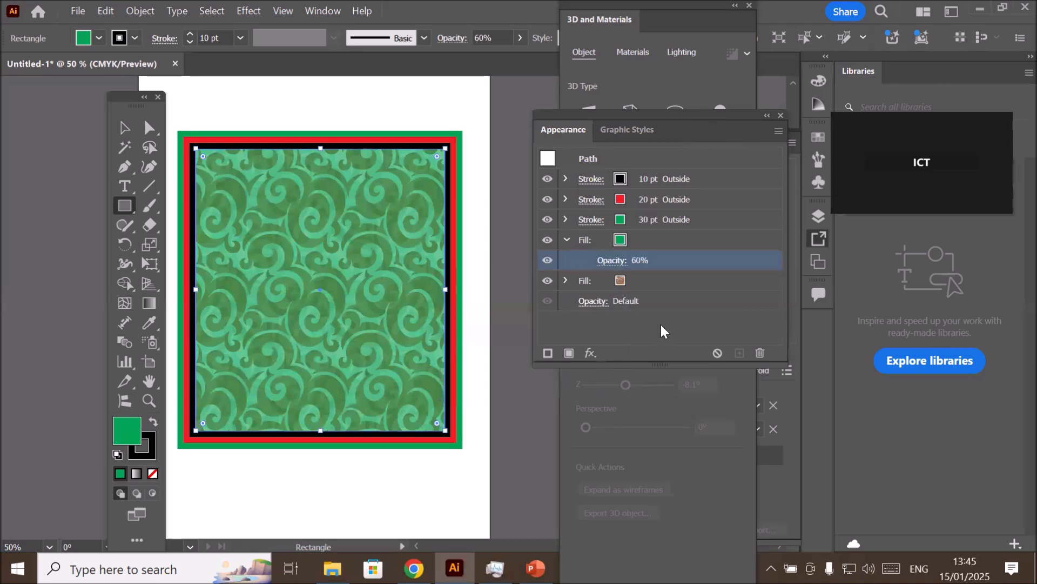
# - Change the swirl pattern fill beneath the green fill to the yellow-orange gradient swatch and move it above the green fill
pyautogui.click(621, 281)
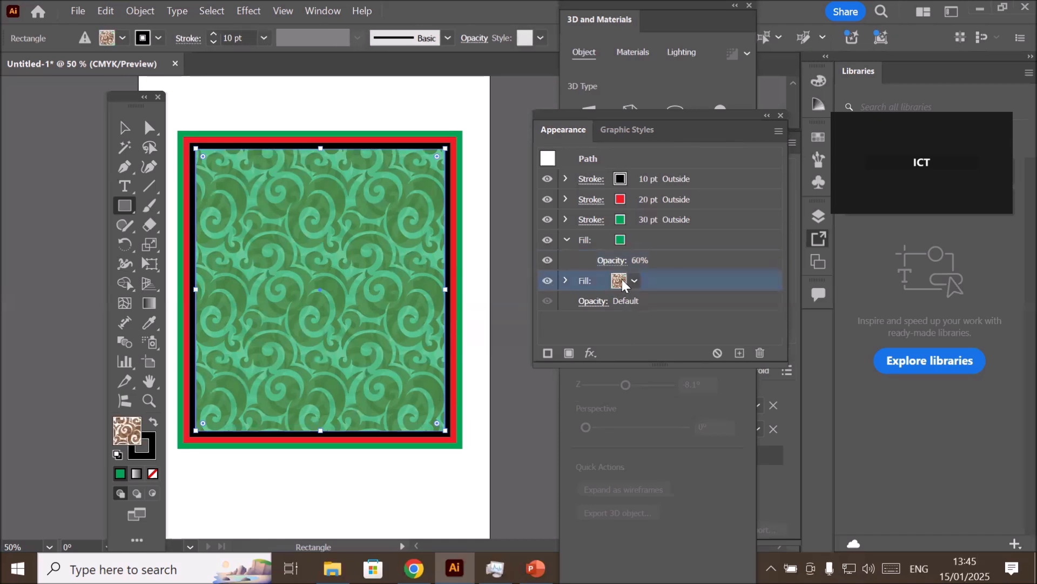
pyautogui.click(634, 281)
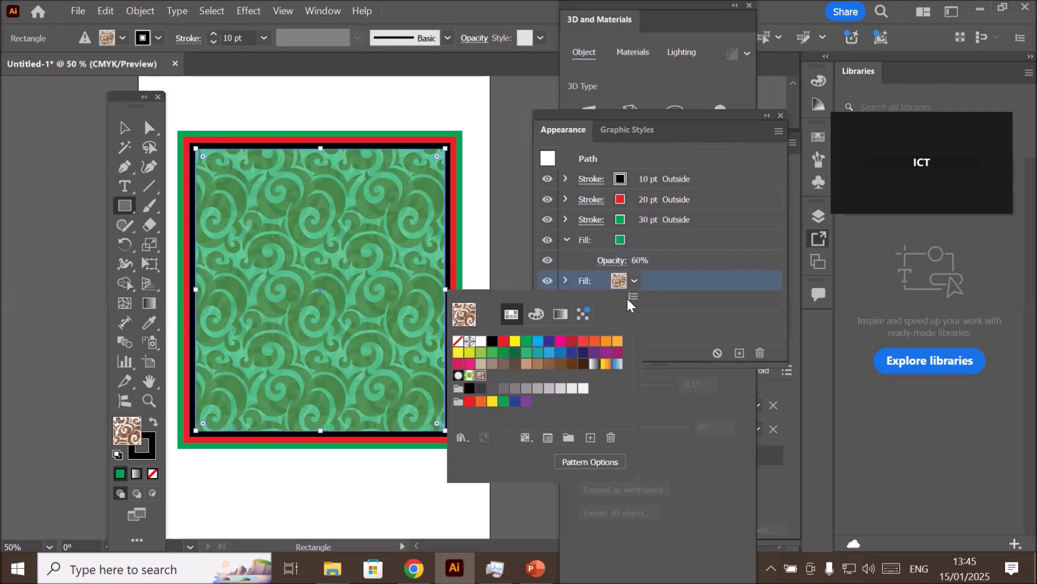
pyautogui.click(605, 365)
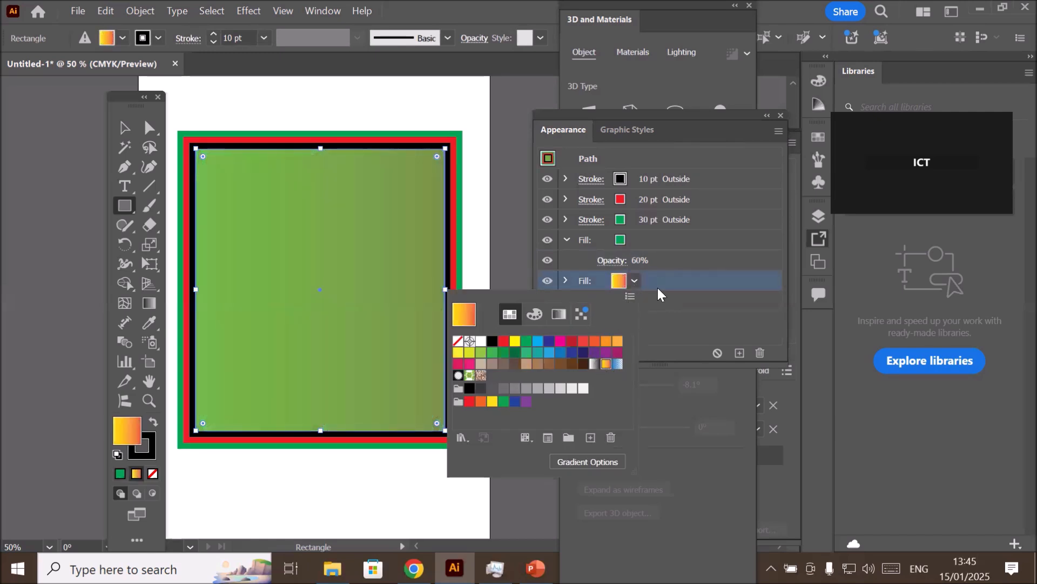
pyautogui.click(676, 276)
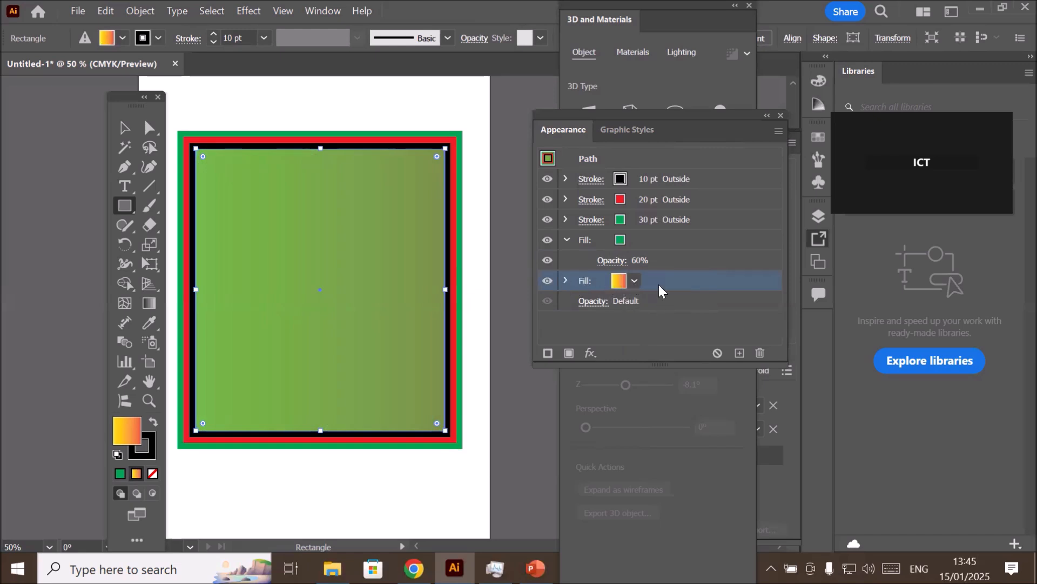
pyautogui.click(653, 240)
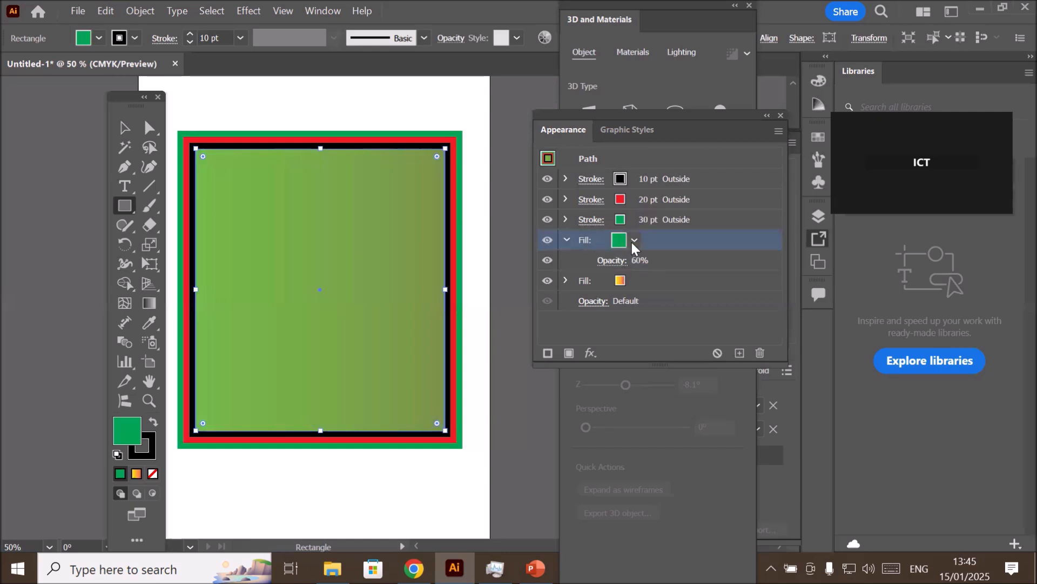
pyautogui.moveTo(653, 280); pyautogui.dragTo(664, 234)
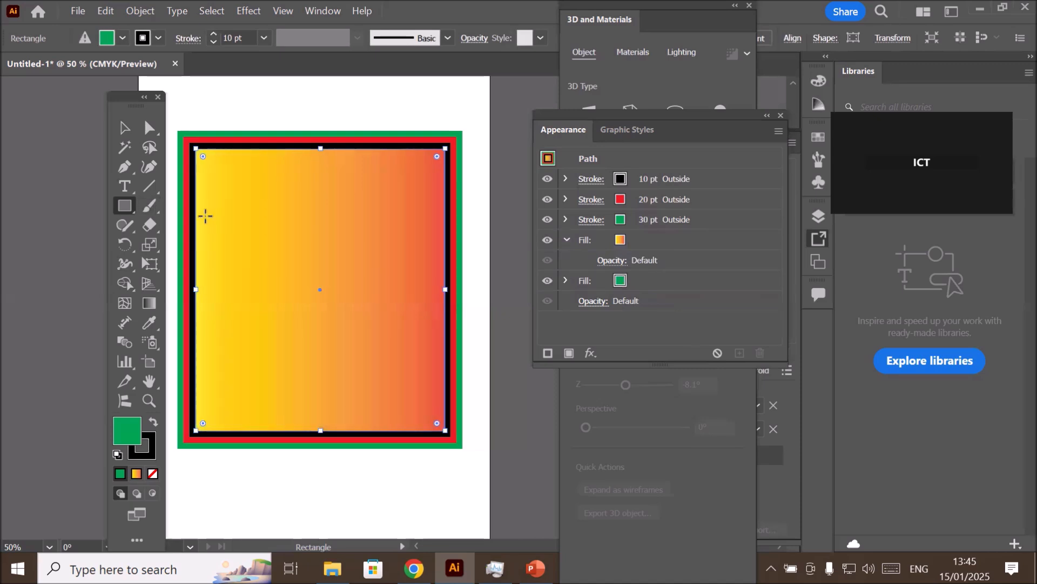
# - Try lowering the gradient fill's opacity to about 51% and return it to 100%
pyautogui.click(655, 240)
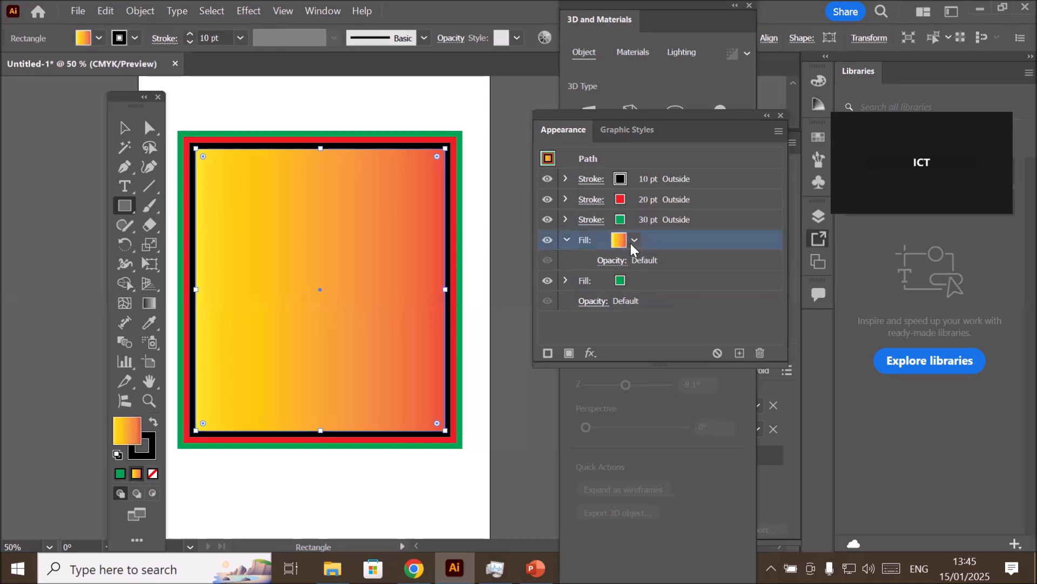
pyautogui.click(613, 261)
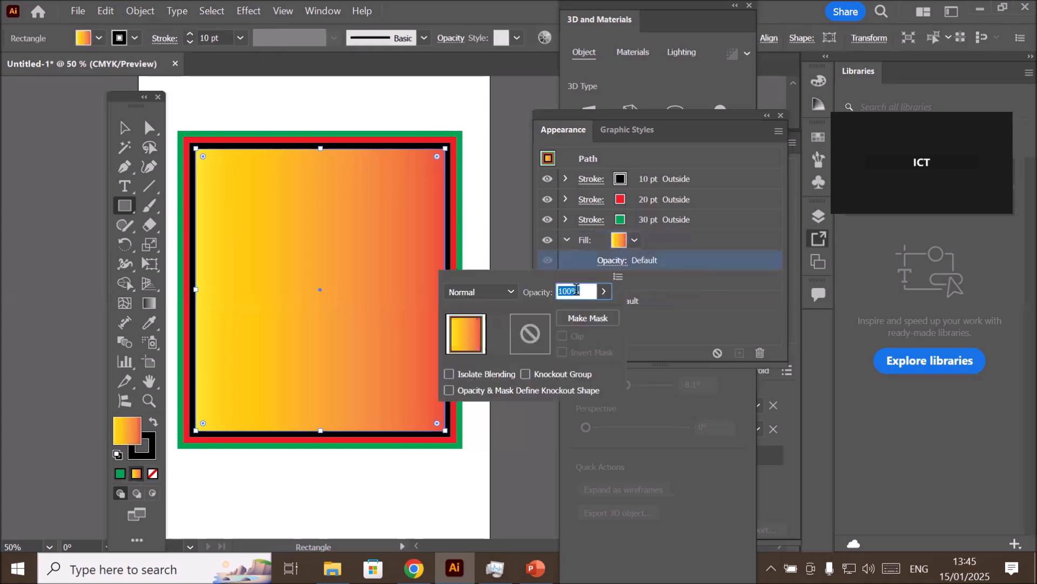
pyautogui.click(603, 292)
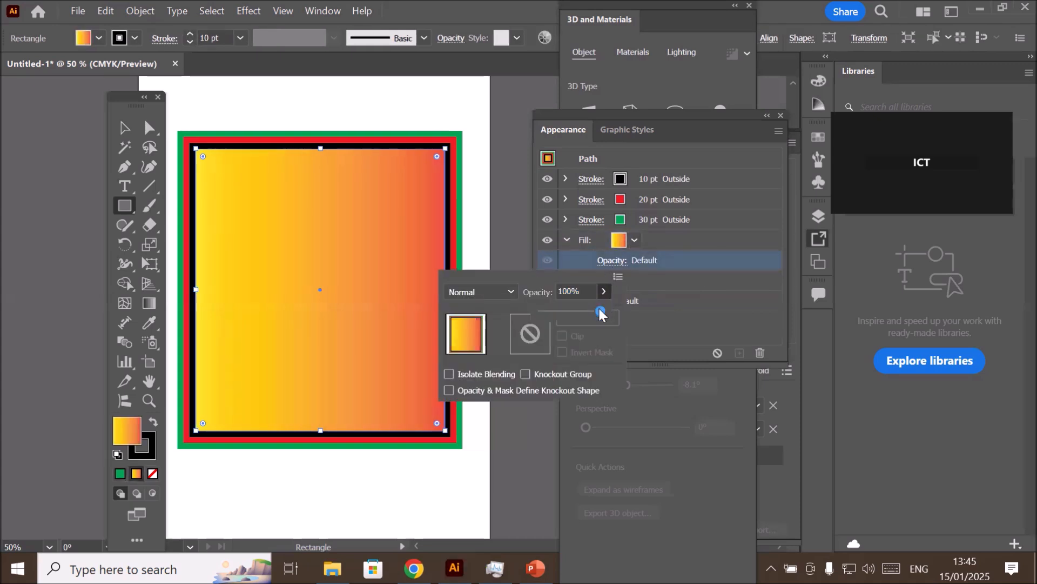
pyautogui.moveTo(601, 308); pyautogui.dragTo(637, 311)
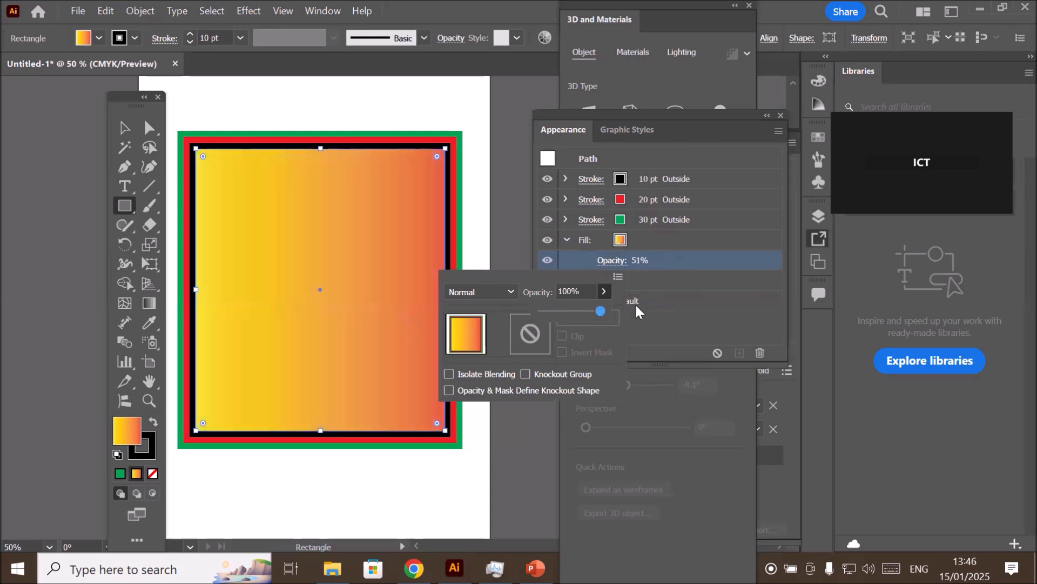
pyautogui.click(683, 236)
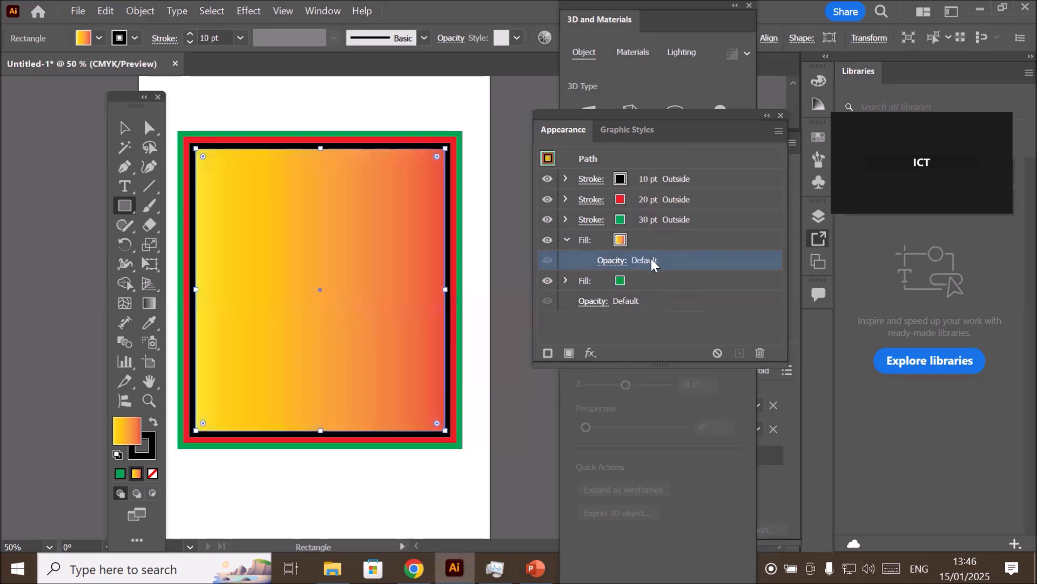
pyautogui.moveTo(671, 240); pyautogui.dragTo(630, 245)
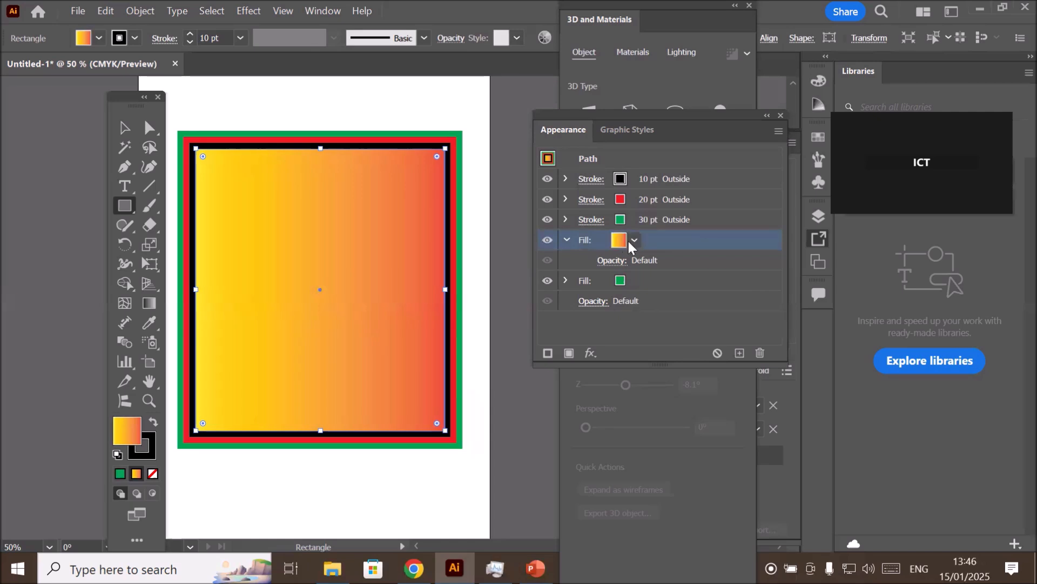
# - Try the green floral pattern and Super Soft Black Vignette on the upper fill, and set it to the brown swirl pattern
pyautogui.click(633, 241)
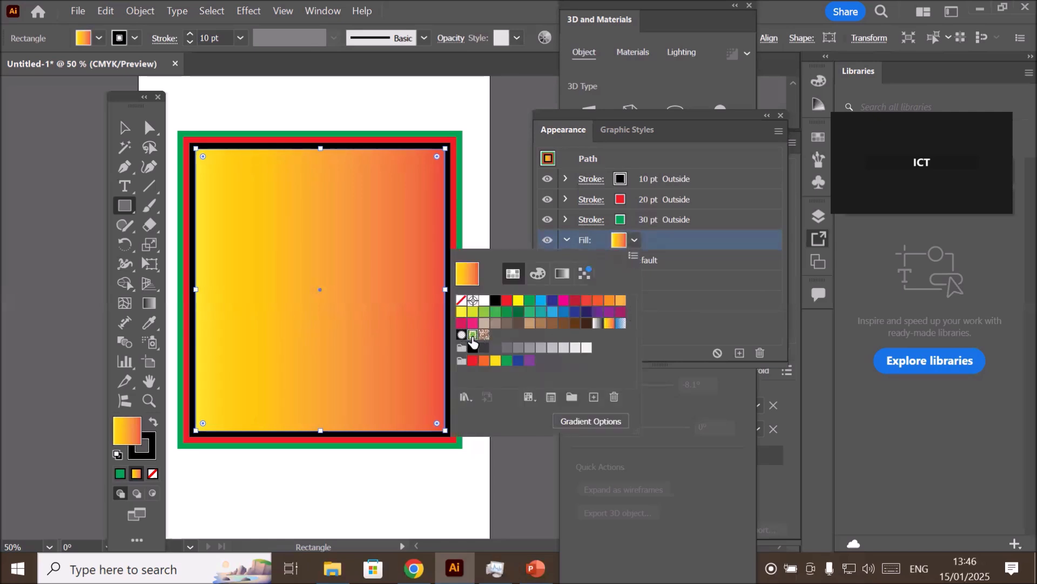
pyautogui.click(472, 336)
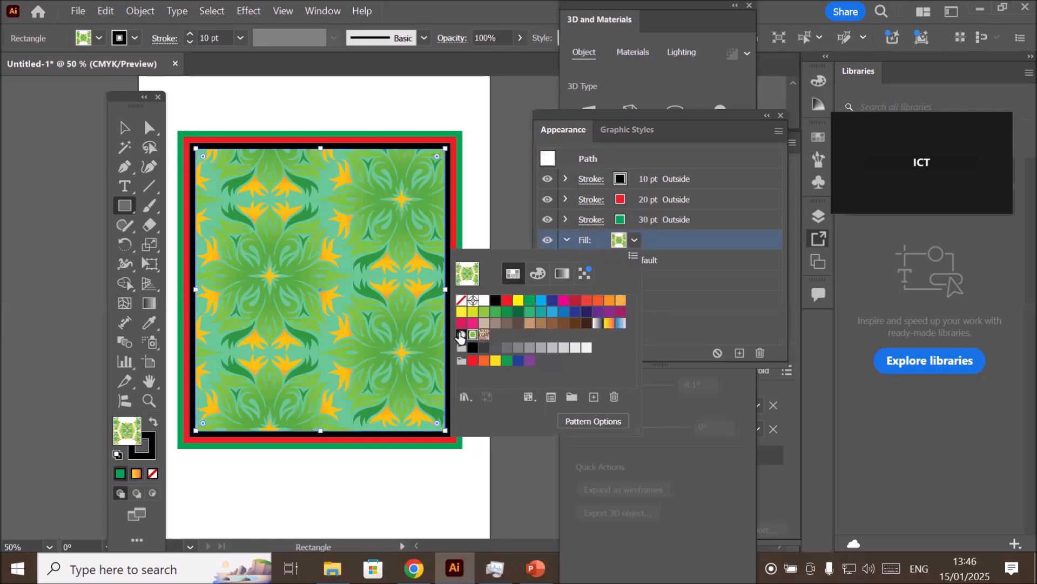
pyautogui.click(460, 336)
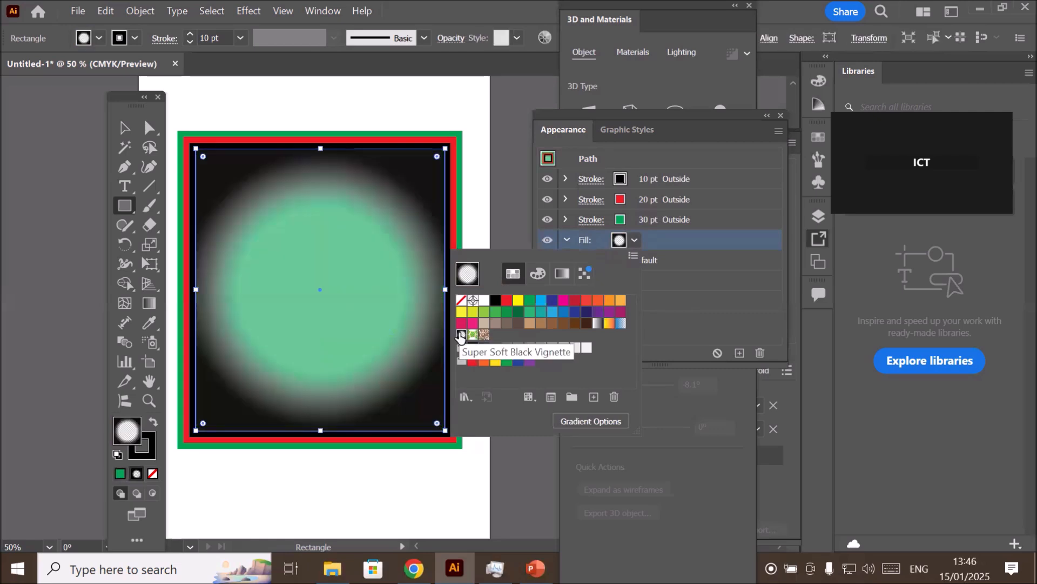
pyautogui.click(484, 336)
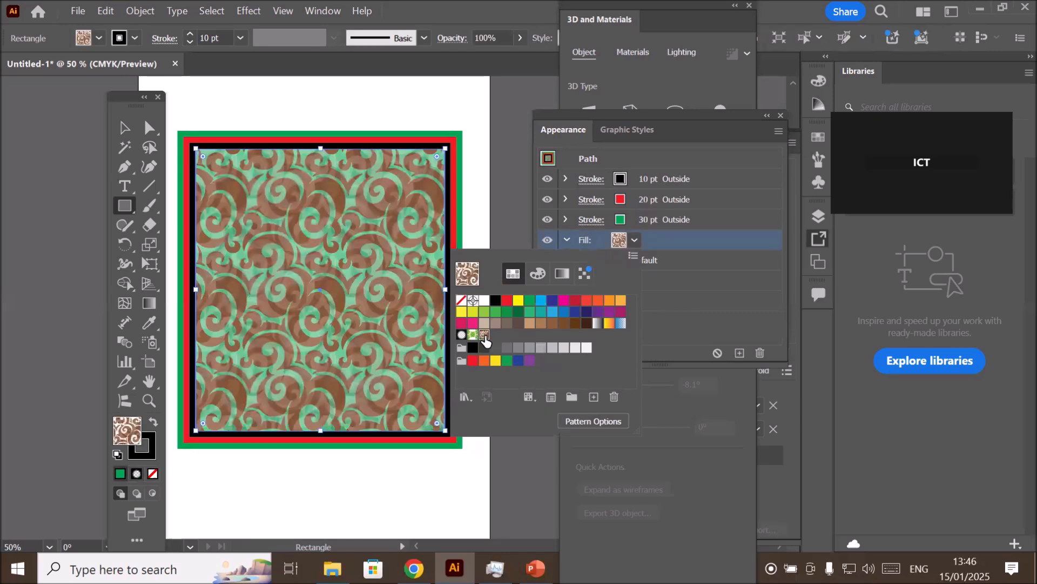
pyautogui.click(728, 286)
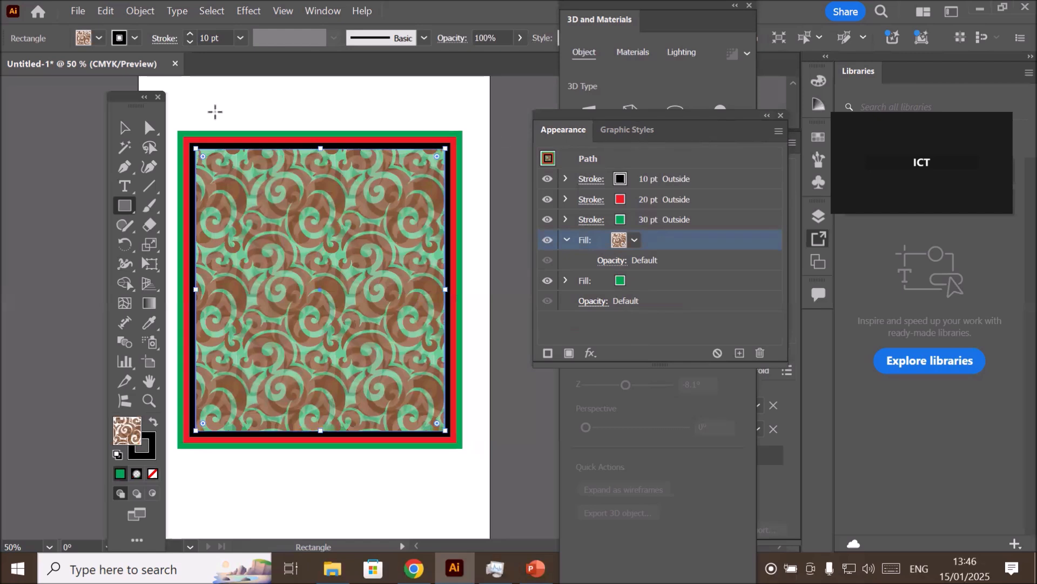
# - Save the rectangle's stacked strokes and fills as a new graphic style
pyautogui.click(123, 128)
pyautogui.scroll(-1, 355, 88)
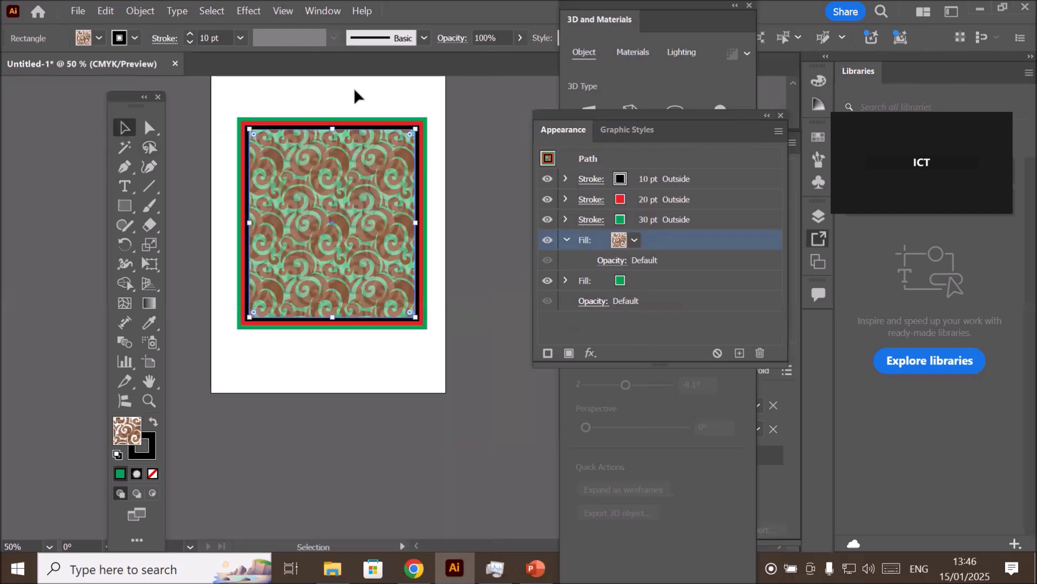
pyautogui.scroll(-3, 354, 96)
pyautogui.scroll(1, 413, 77)
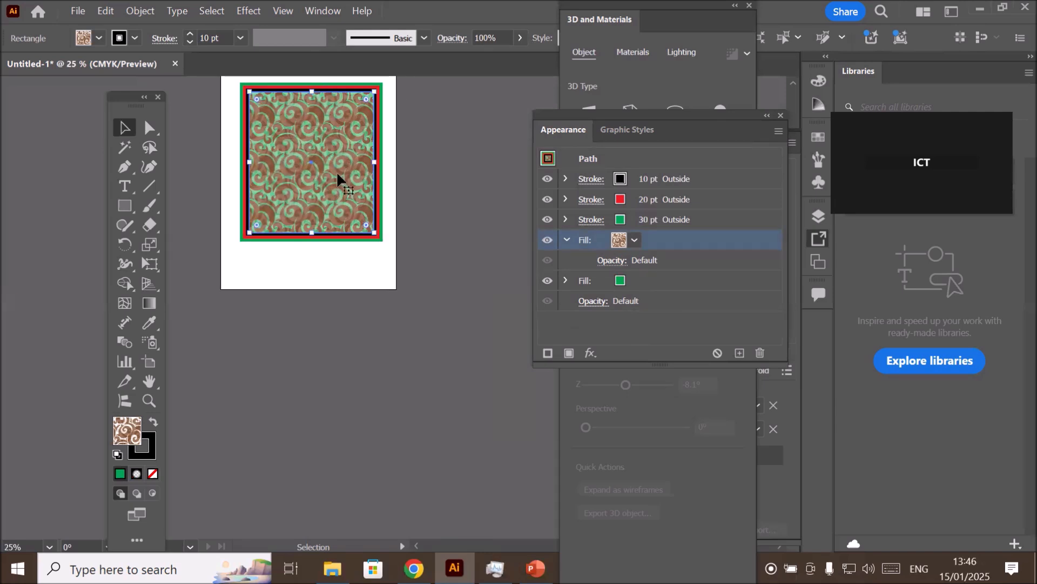
pyautogui.scroll(6, 331, 108)
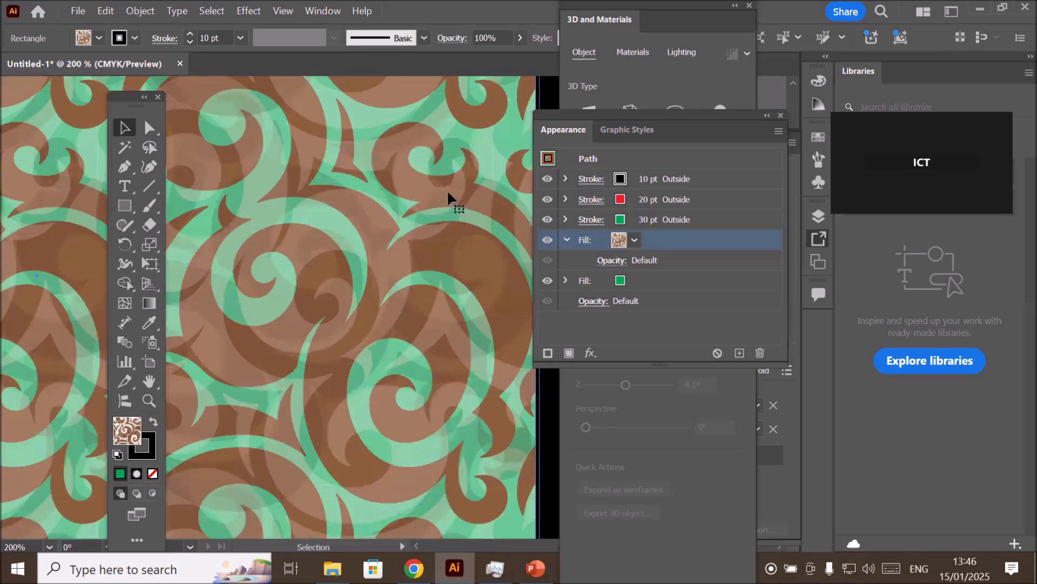
pyautogui.scroll(-2, 449, 199)
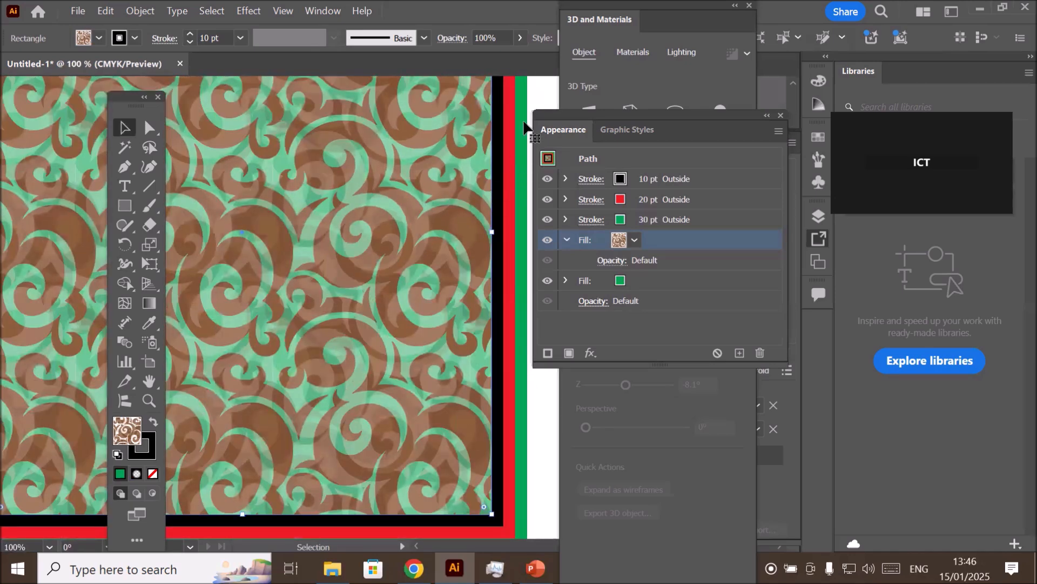
pyautogui.click(609, 131)
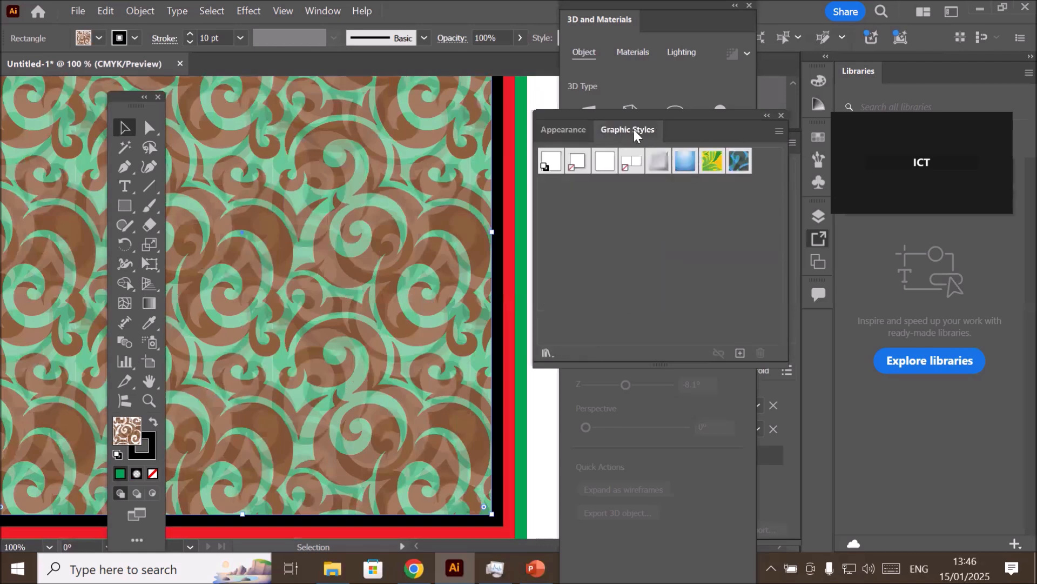
pyautogui.click(569, 129)
pyautogui.click(616, 131)
pyautogui.moveTo(322, 211); pyautogui.dragTo(616, 222)
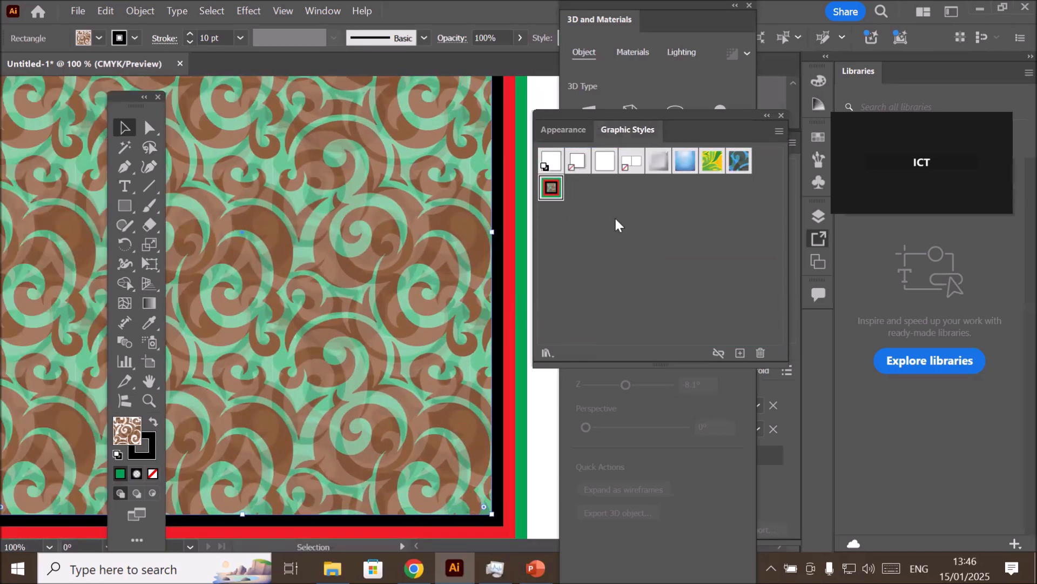
# - Delete the rectangle and restore the default white fill and black 1 pt stroke
pyautogui.scroll(-3, 372, 205)
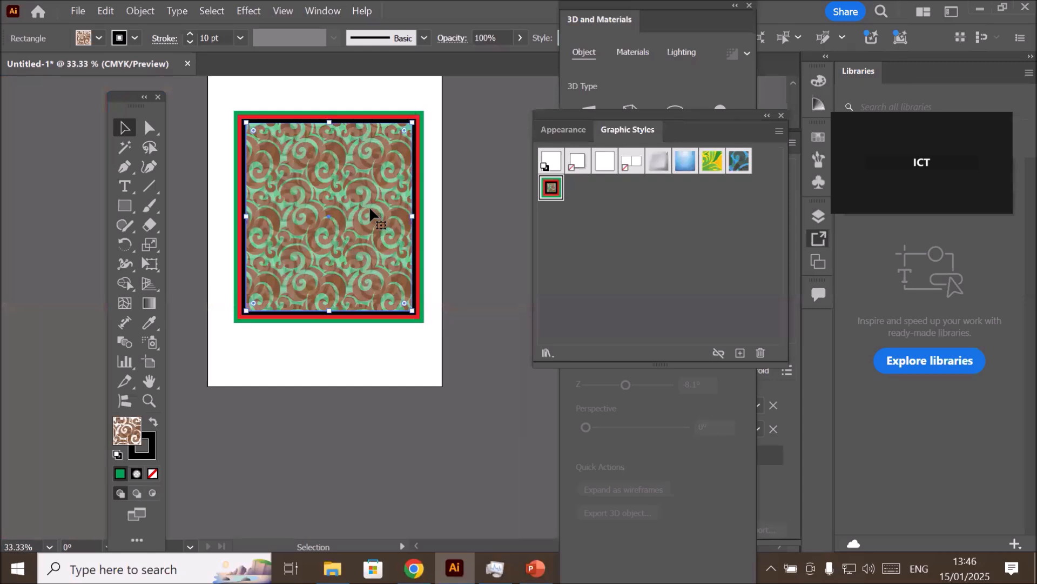
pyautogui.press('Delete')
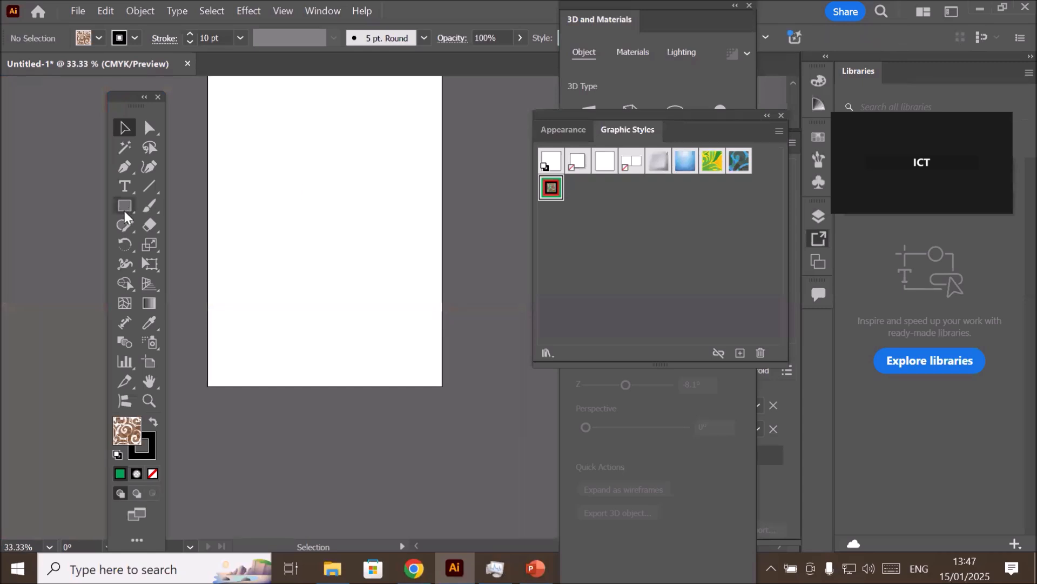
pyautogui.click(118, 453)
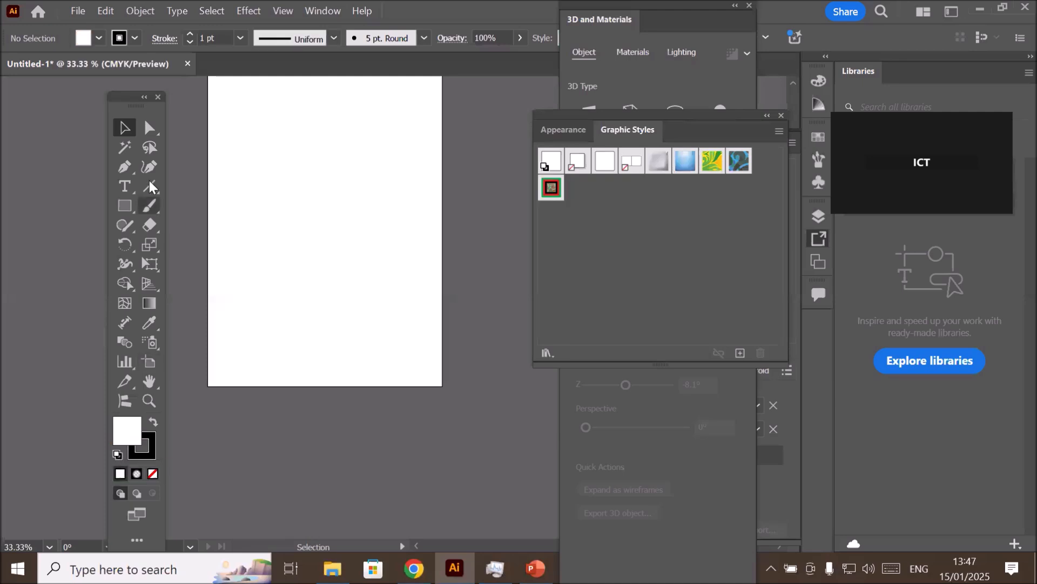
# - Draw a hexagon with the Polygon tool and move it fully onto the artboard's upper half
pyautogui.click(124, 206)
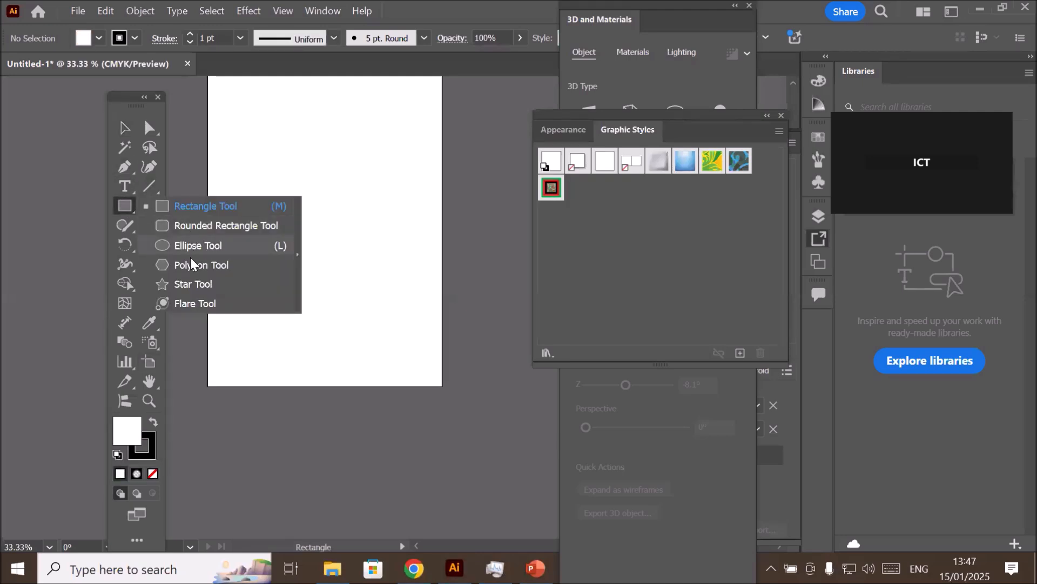
pyautogui.click(187, 265)
pyautogui.moveTo(265, 167); pyautogui.dragTo(328, 204)
pyautogui.press('v')
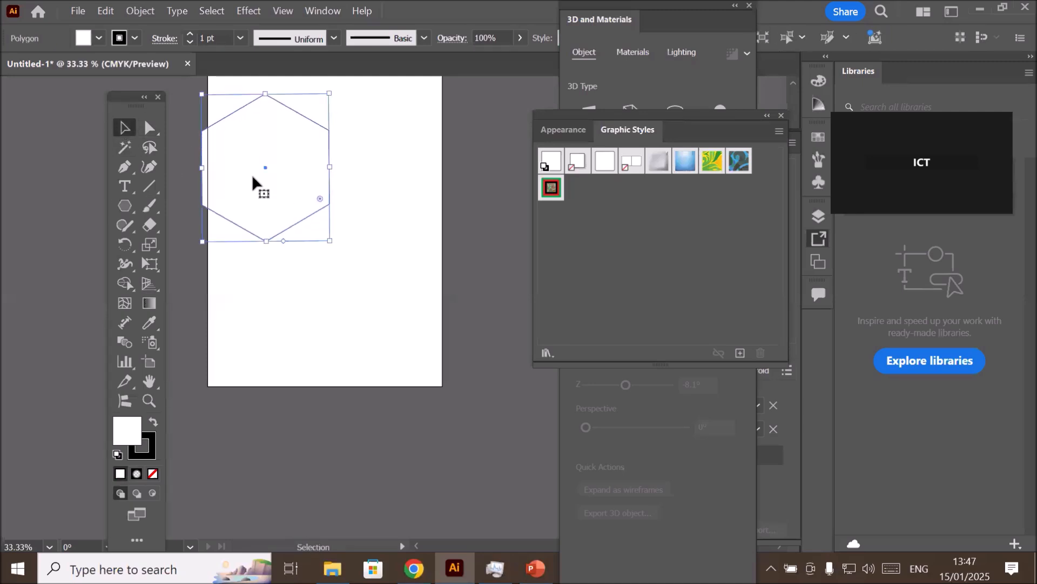
pyautogui.moveTo(282, 231); pyautogui.dragTo(342, 263)
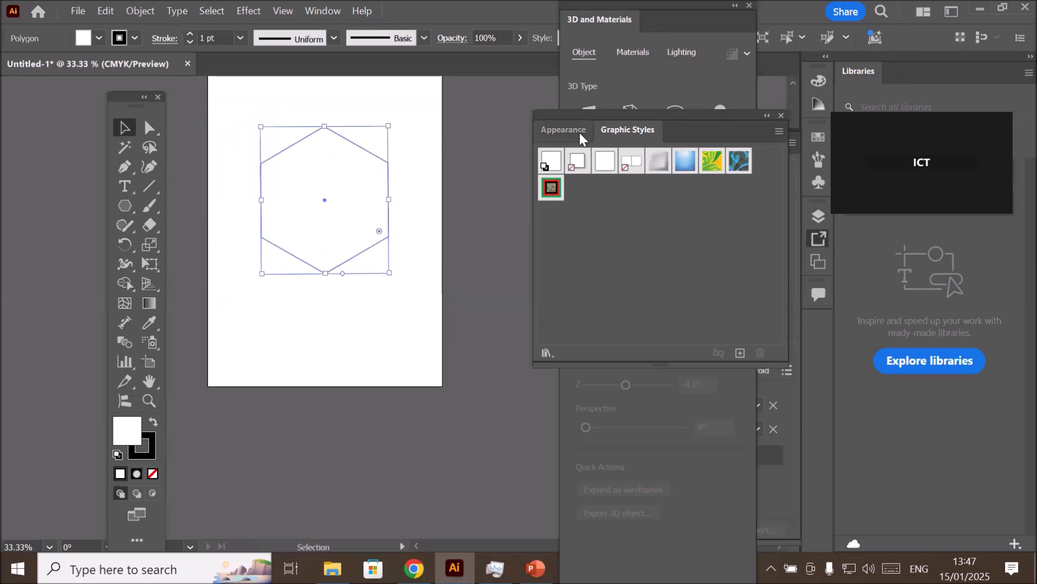
# - Apply the saved swirl-and-borders graphic style to the hexagon and move it to the lower part of the artboard
pyautogui.click(563, 130)
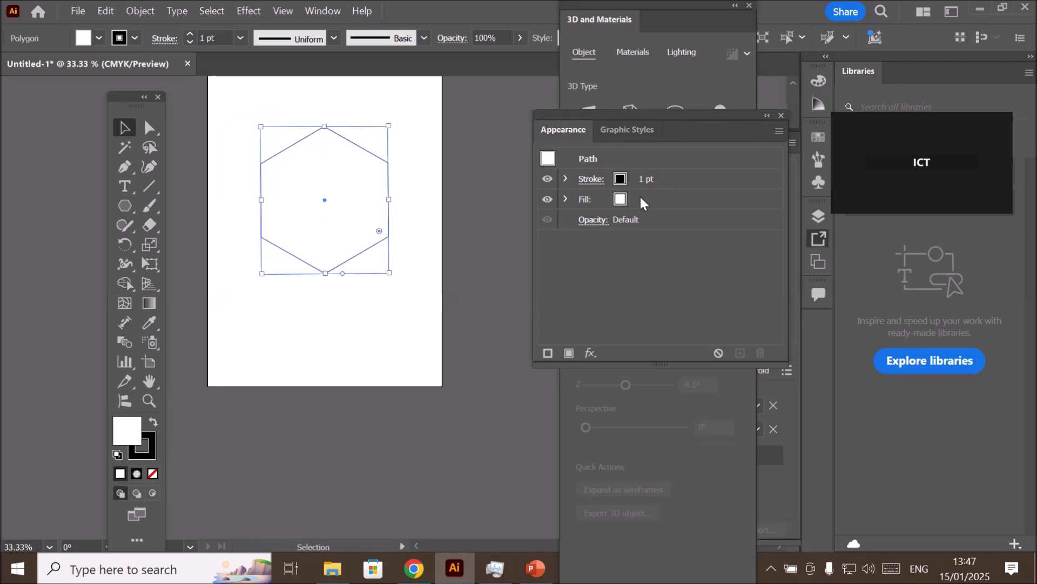
pyautogui.click(629, 129)
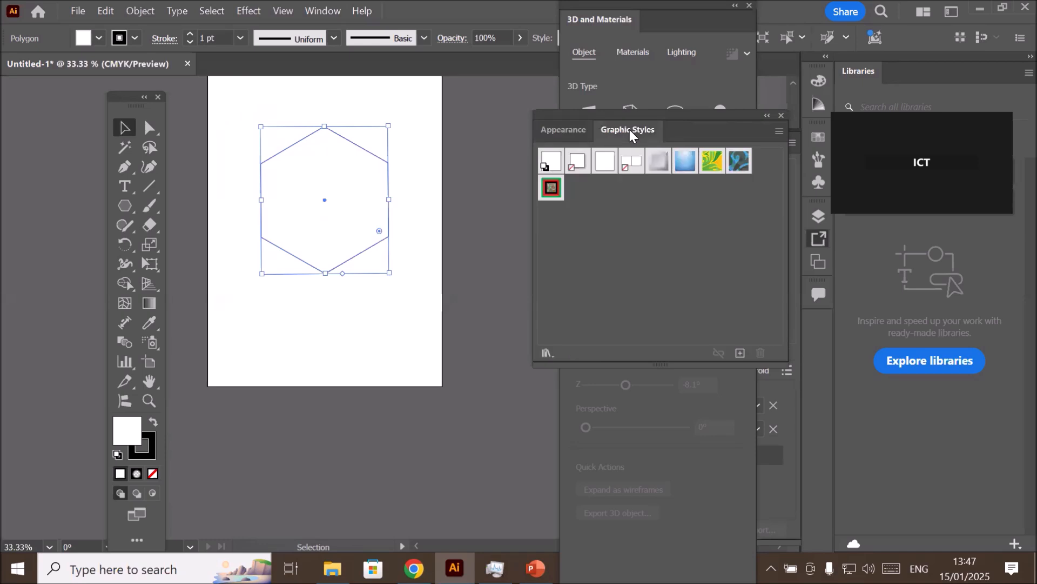
pyautogui.click(550, 189)
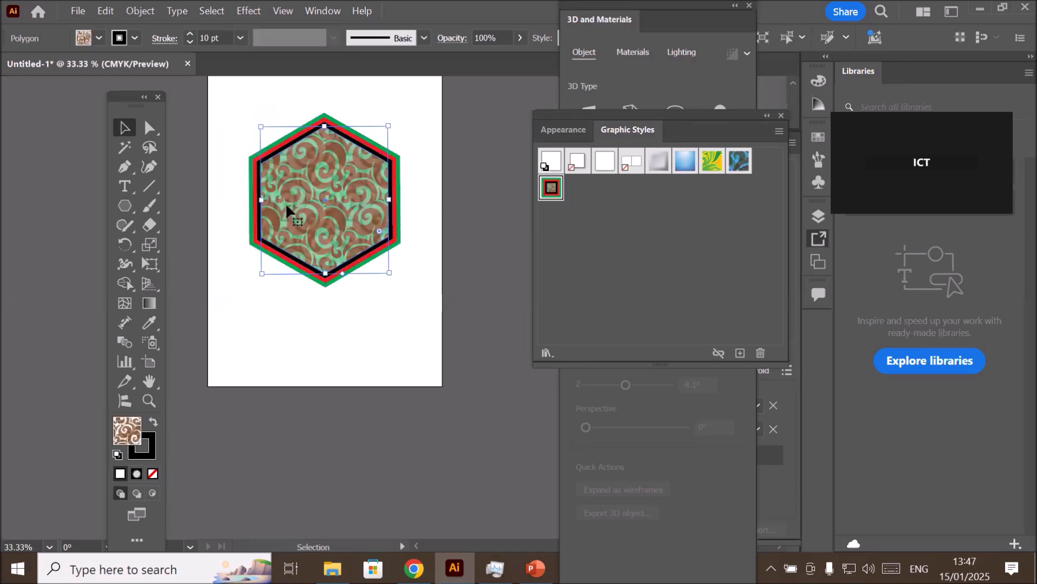
pyautogui.moveTo(316, 222); pyautogui.dragTo(322, 343)
# - Reset the fill and stroke to default with the hexagon still selected, and draw a circle above it with the Ellipse tool
pyautogui.click(129, 206)
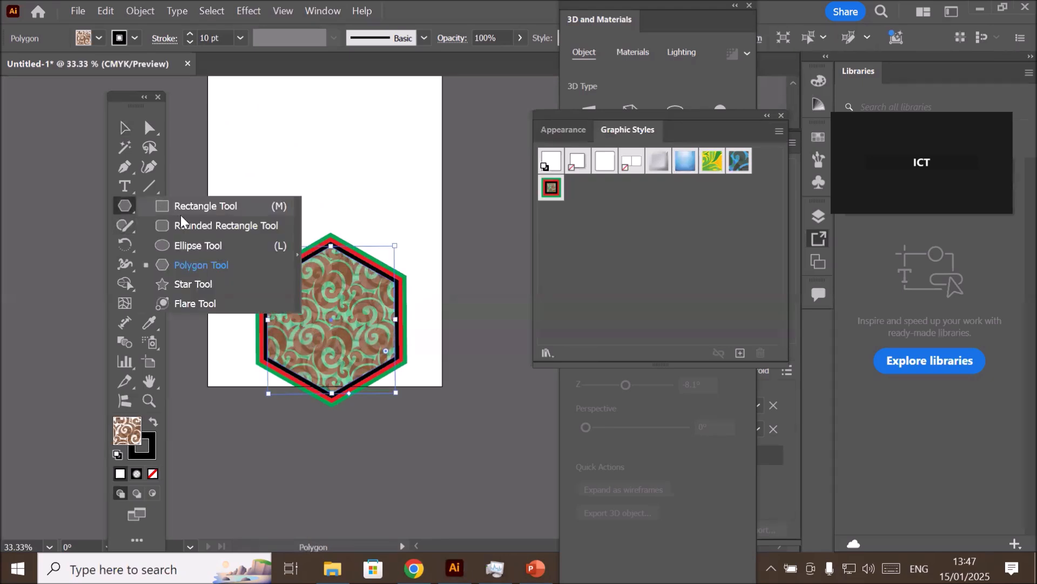
pyautogui.click(174, 246)
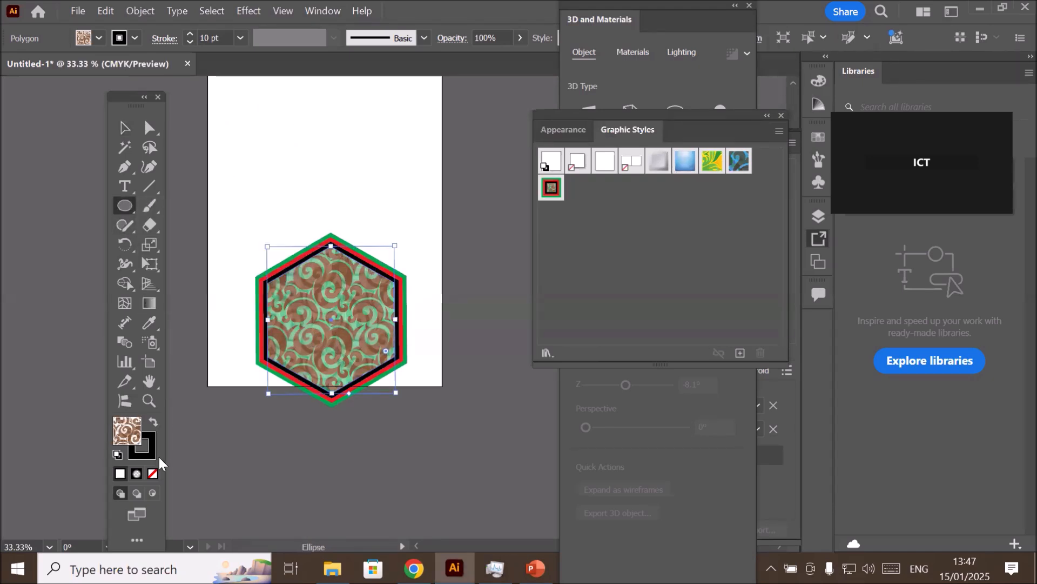
pyautogui.click(117, 453)
pyautogui.moveTo(283, 107); pyautogui.dragTo(401, 236)
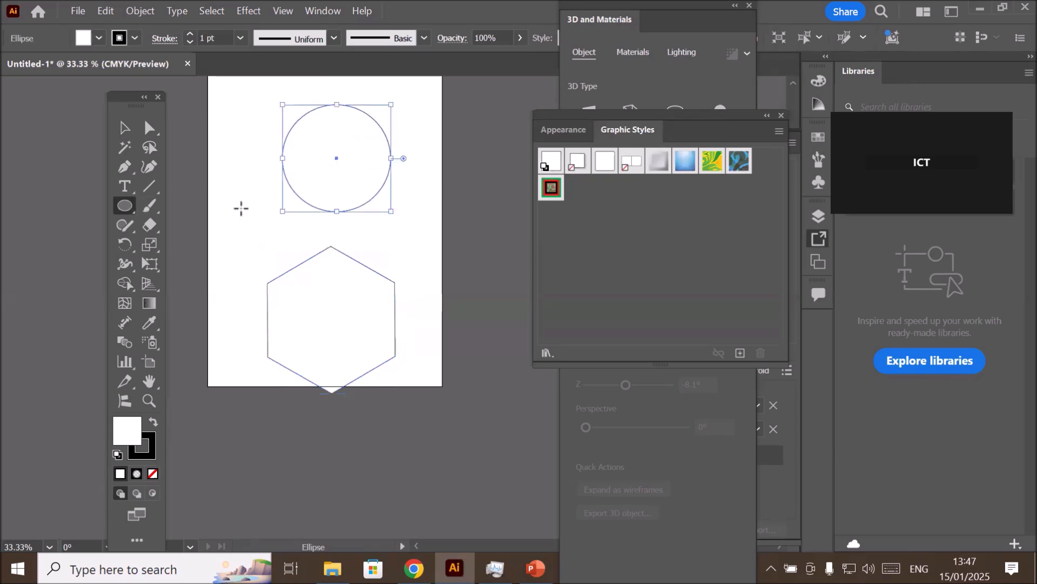
# - Select the circle and the hexagon together and apply the saved swirl-and-borders graphic style to both
pyautogui.click(125, 128)
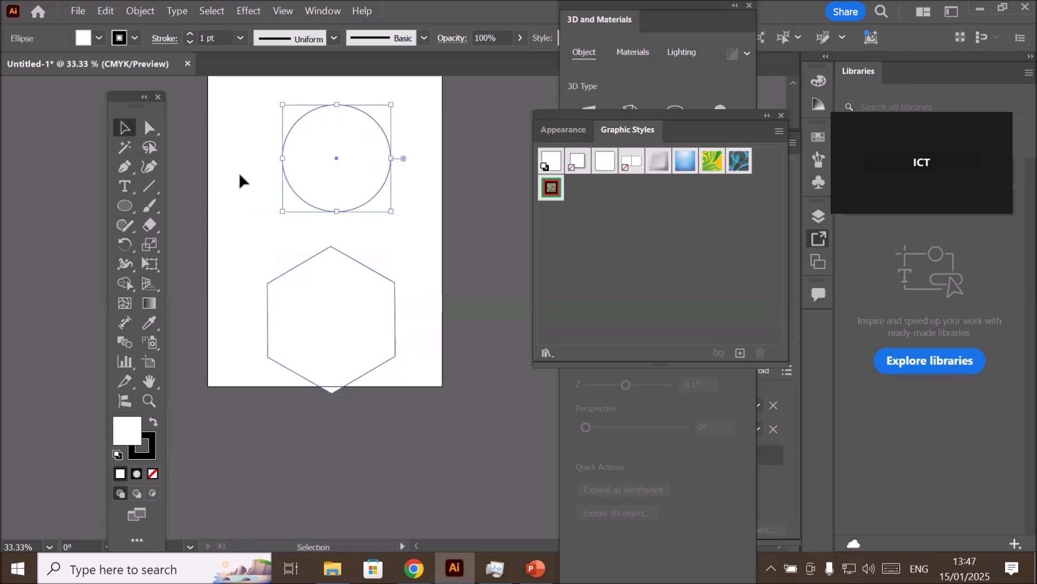
pyautogui.moveTo(237, 161); pyautogui.dragTo(413, 339)
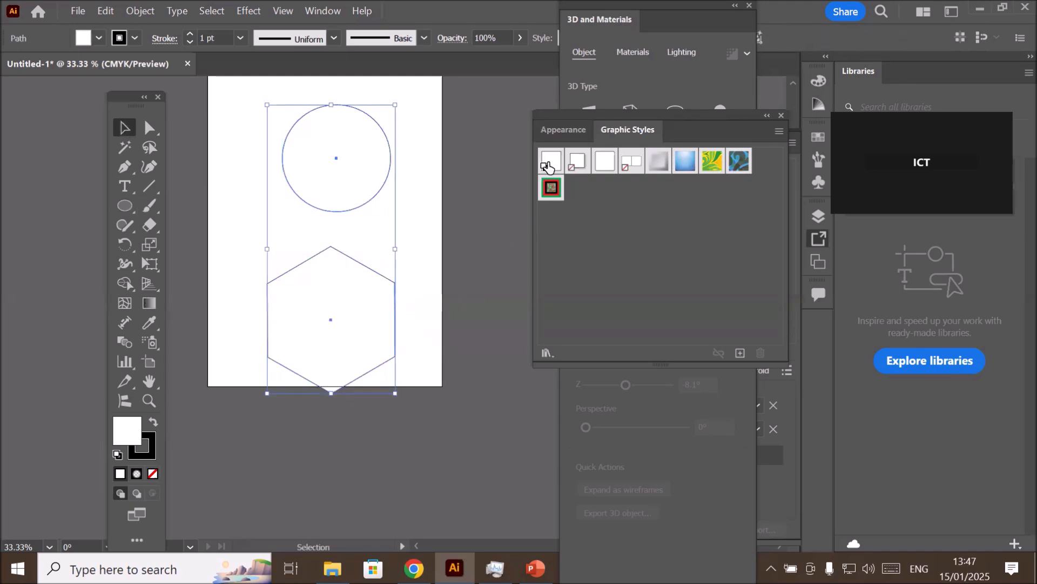
pyautogui.click(547, 197)
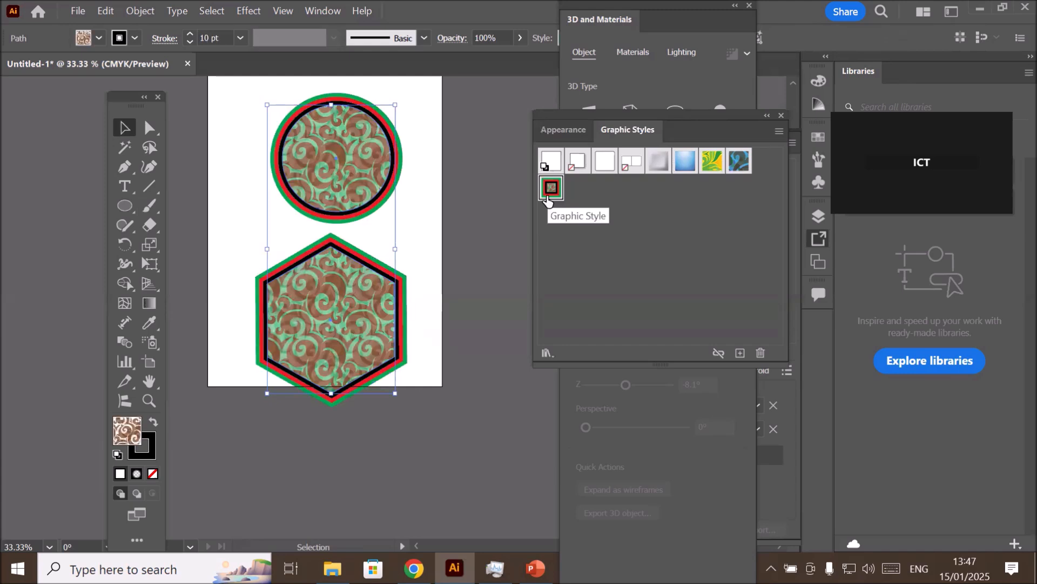
# - Move the circle to the artboard's upper-left corner and place the hexagon beside it, overlapping the artboard's right edge
pyautogui.click(427, 208)
pyautogui.moveTo(352, 200); pyautogui.dragTo(281, 180)
pyautogui.moveTo(385, 286); pyautogui.dragTo(481, 105)
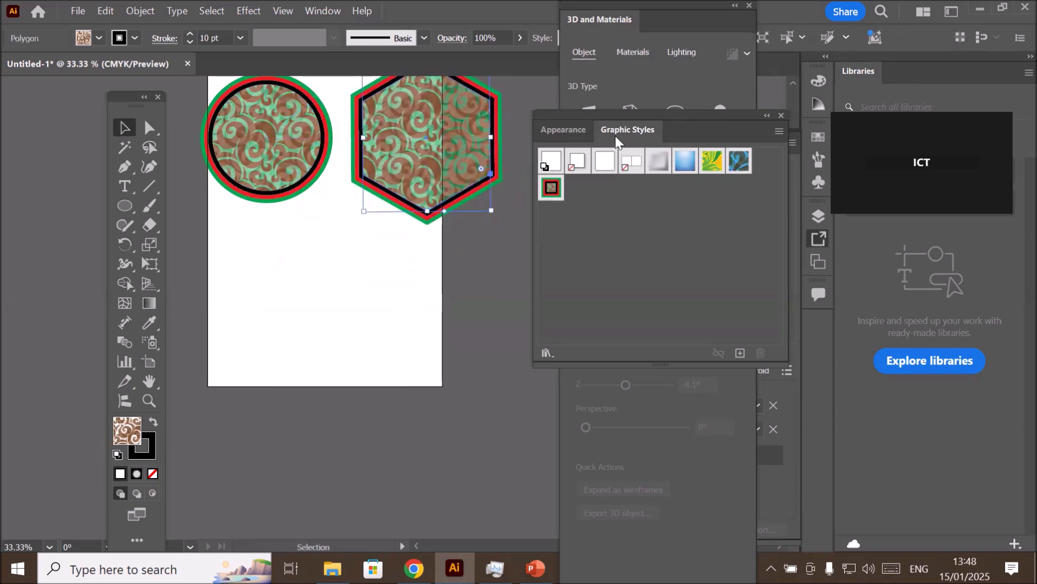
# - Show the Appearance attributes instead of the graphic styles, and delete the hexagon and the circle
pyautogui.click(544, 131)
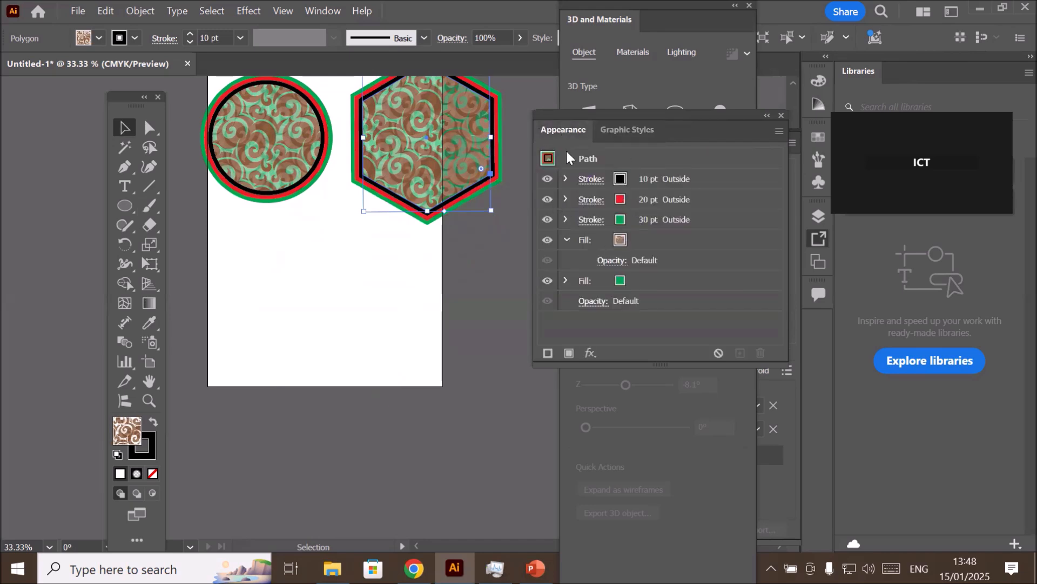
pyautogui.click(618, 132)
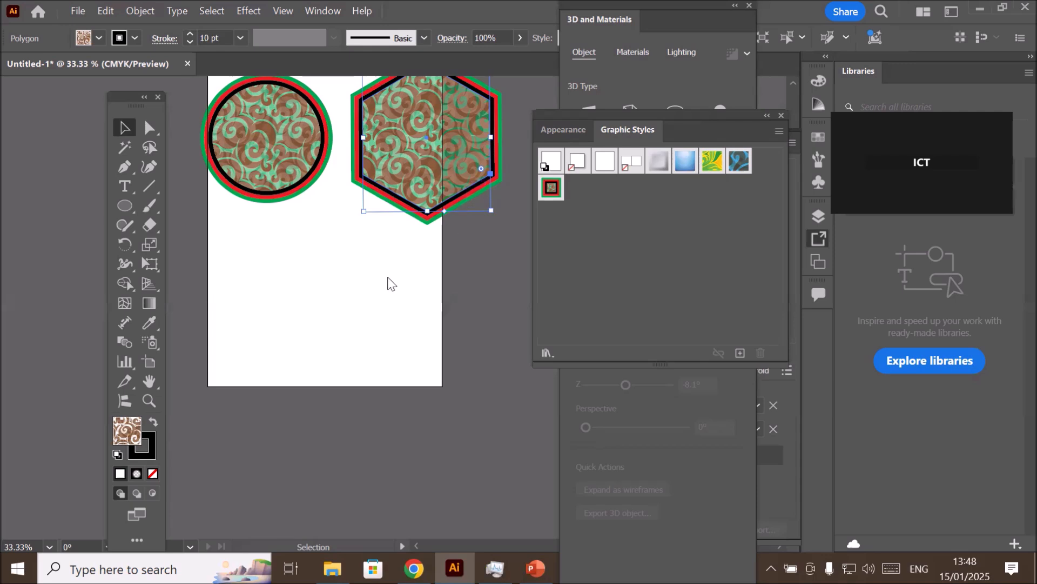
pyautogui.click(575, 132)
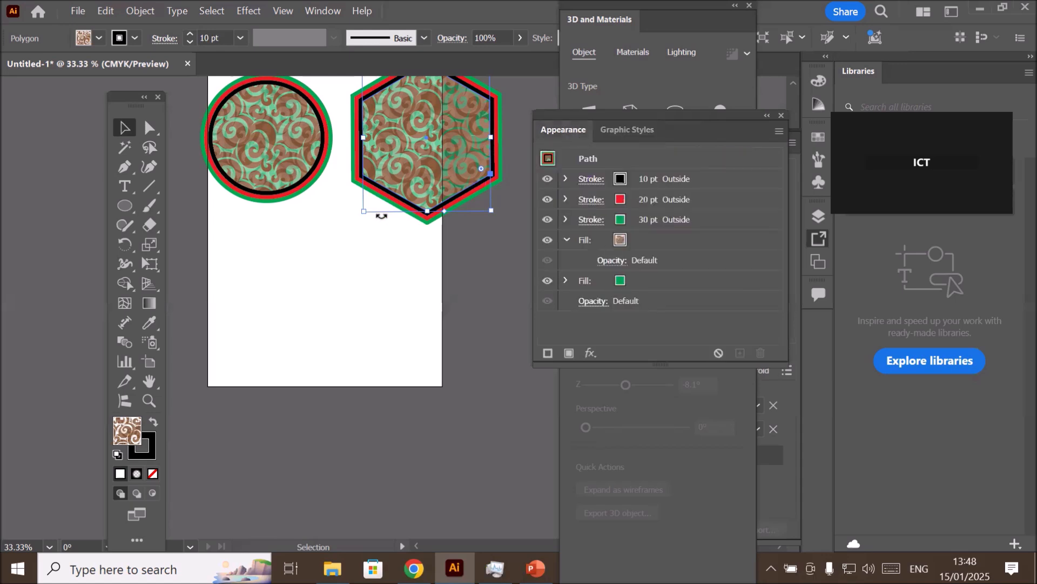
pyautogui.press('Delete')
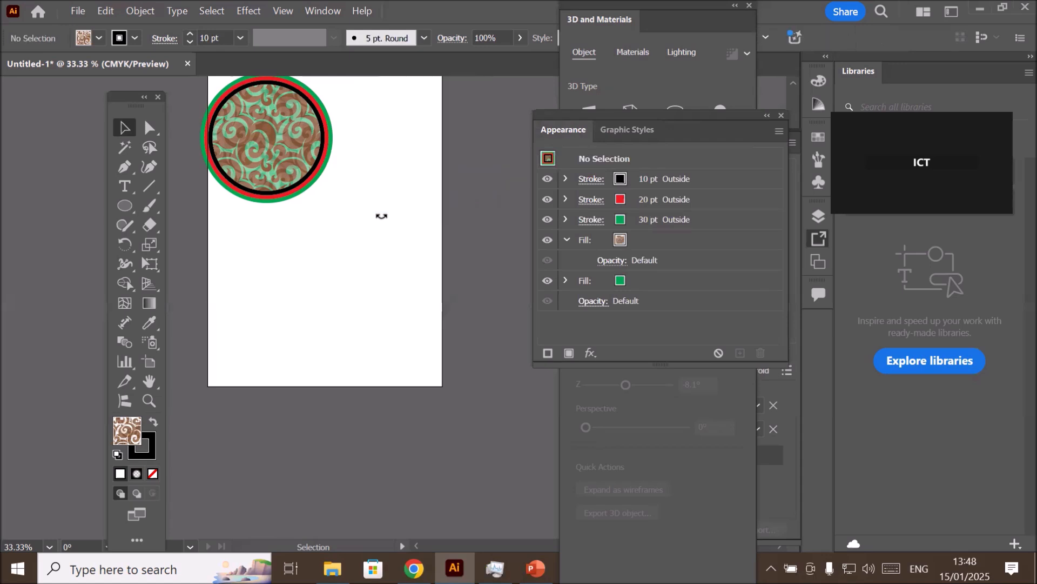
pyautogui.click(276, 165)
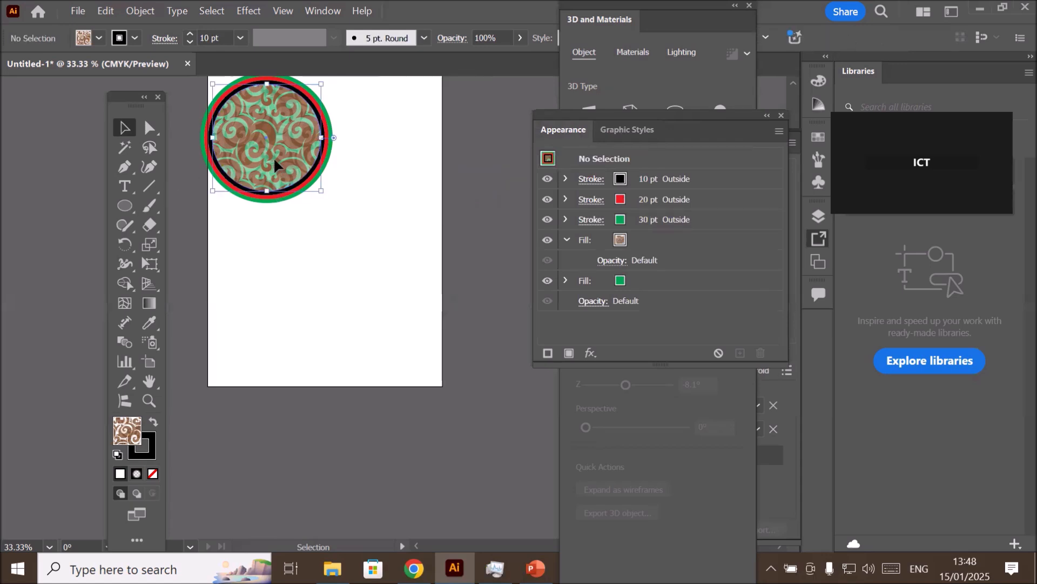
pyautogui.press('Delete')
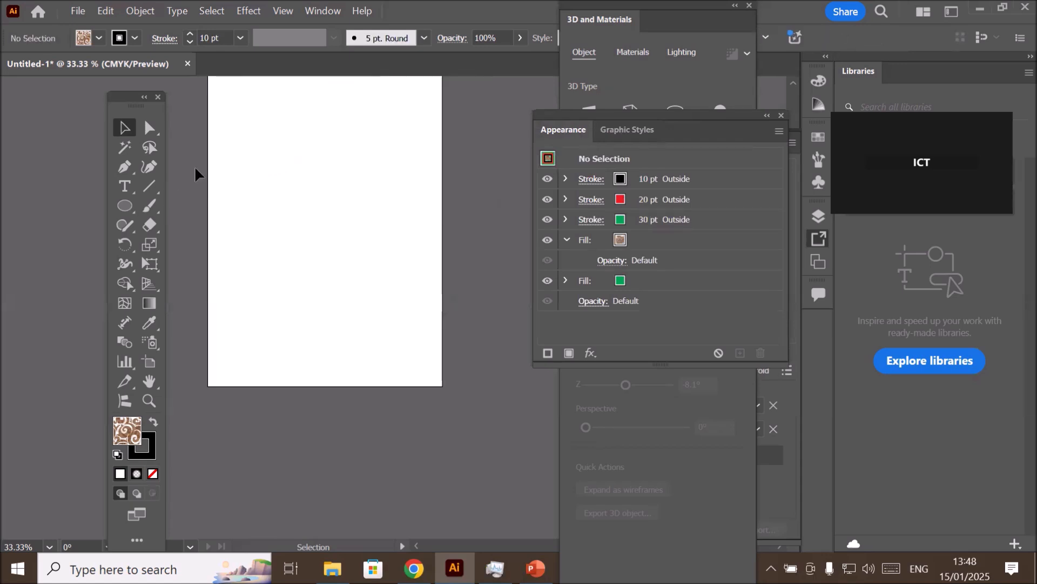
# - Draw a vertical line with the Line Segment tool, spanning nearly the full height of the artboard
pyautogui.click(149, 187)
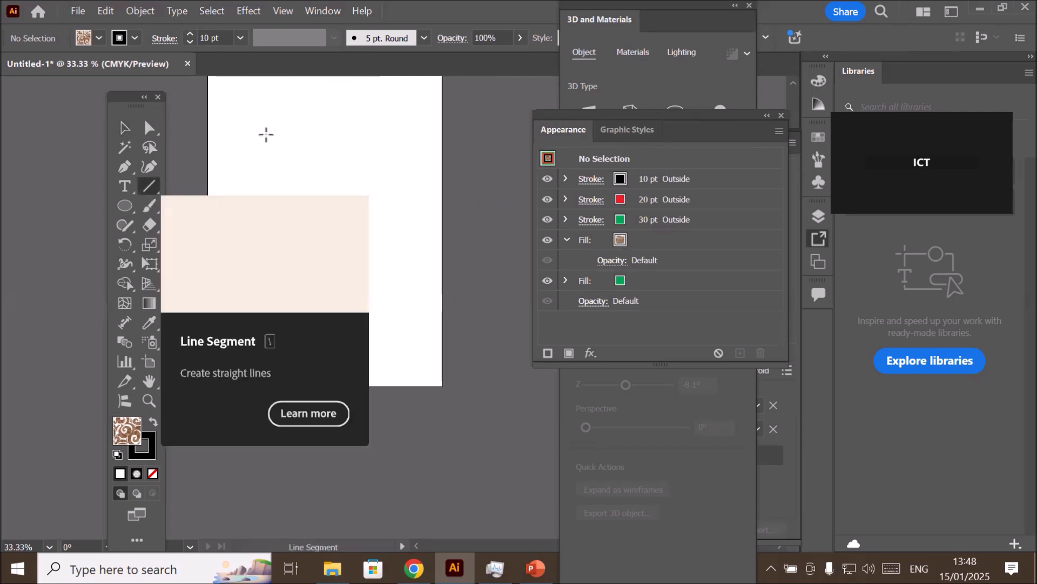
pyautogui.moveTo(308, 93); pyautogui.dragTo(309, 373)
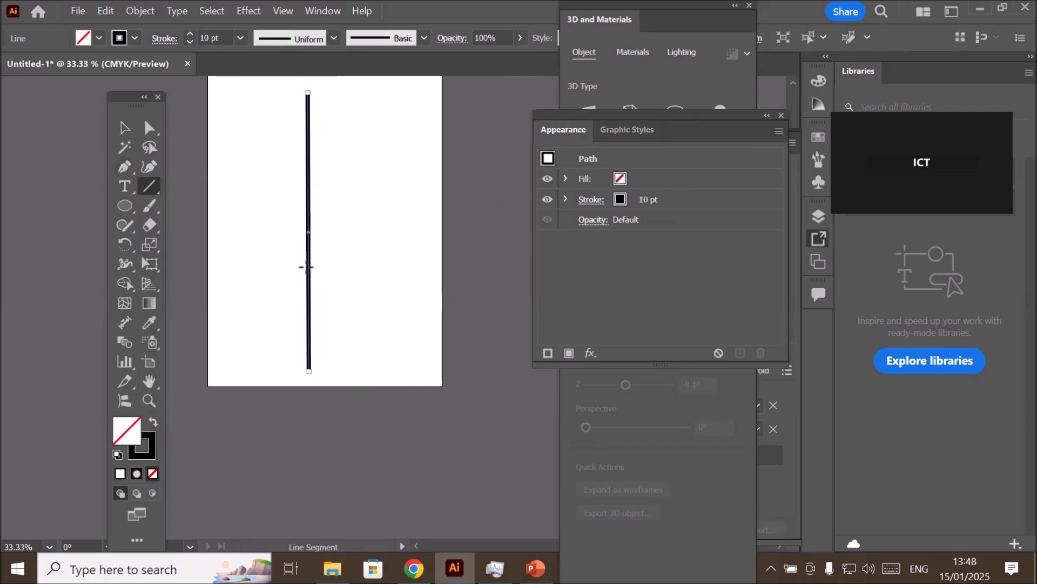
pyautogui.click(150, 184)
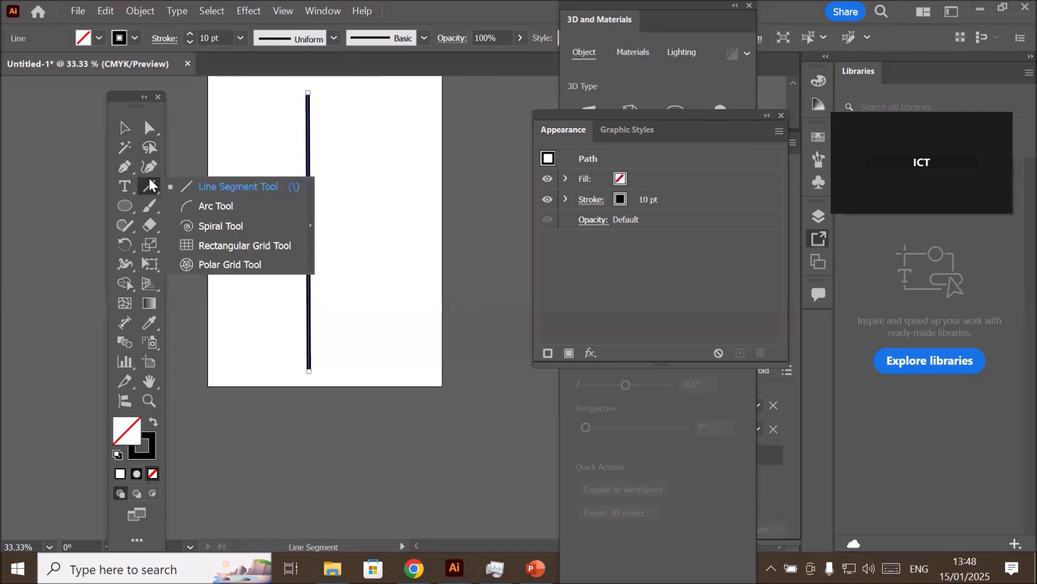
pyautogui.click(128, 205)
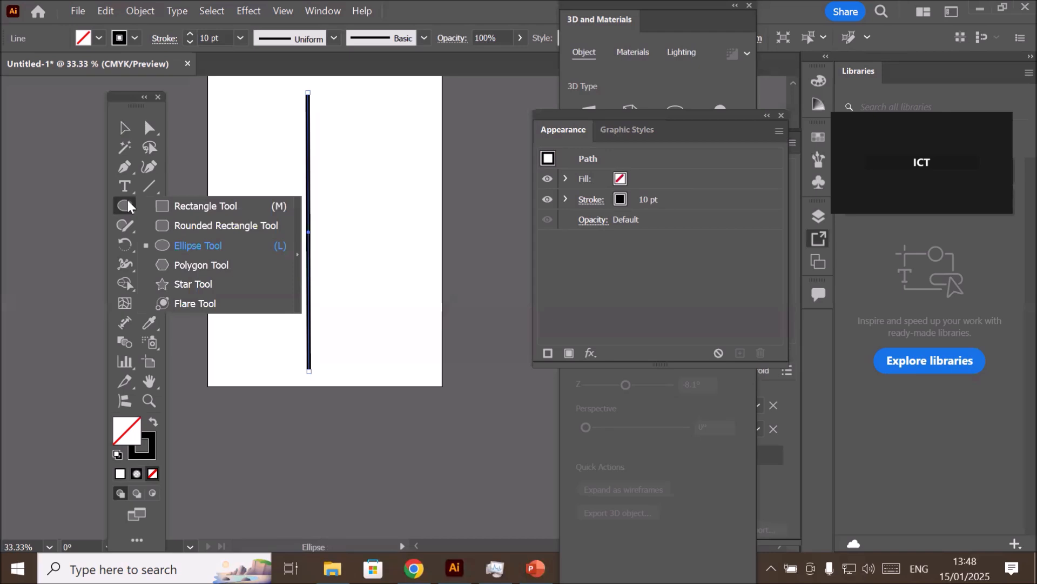
pyautogui.click(130, 206)
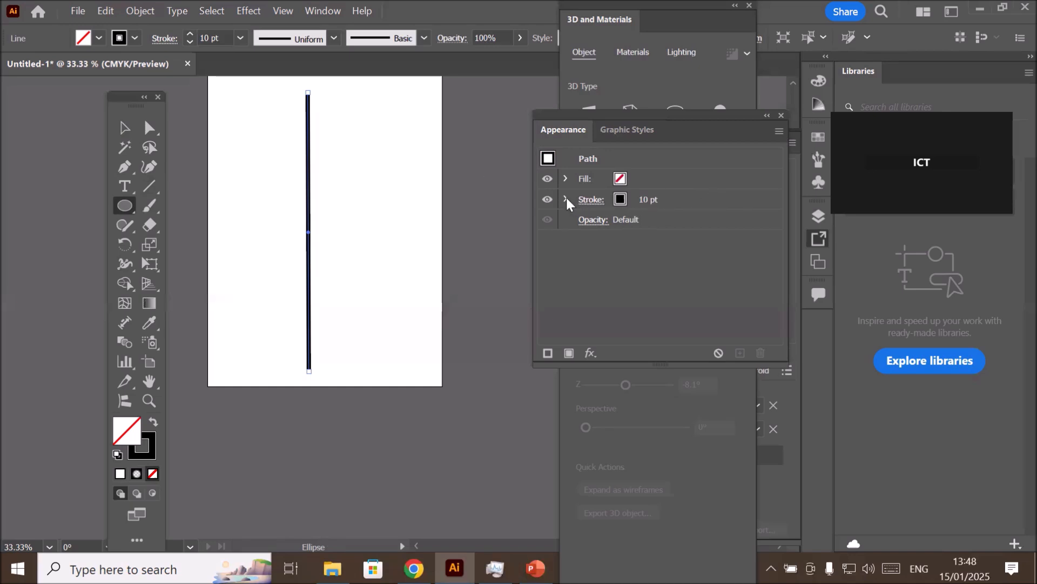
# - Add a second stroke to the line in its appearance and colour the lower stroke light beige
pyautogui.click(698, 204)
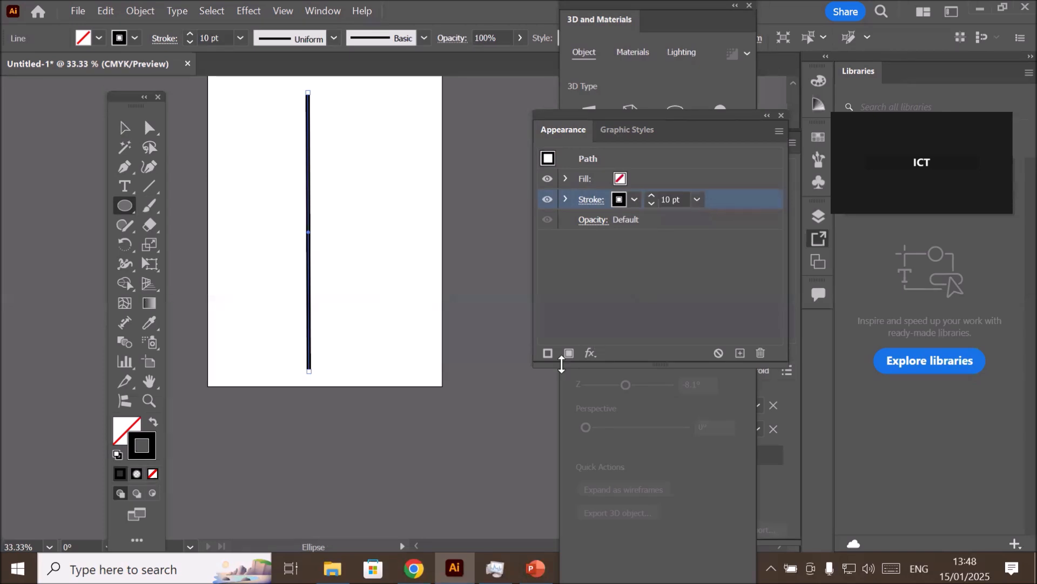
pyautogui.click(547, 353)
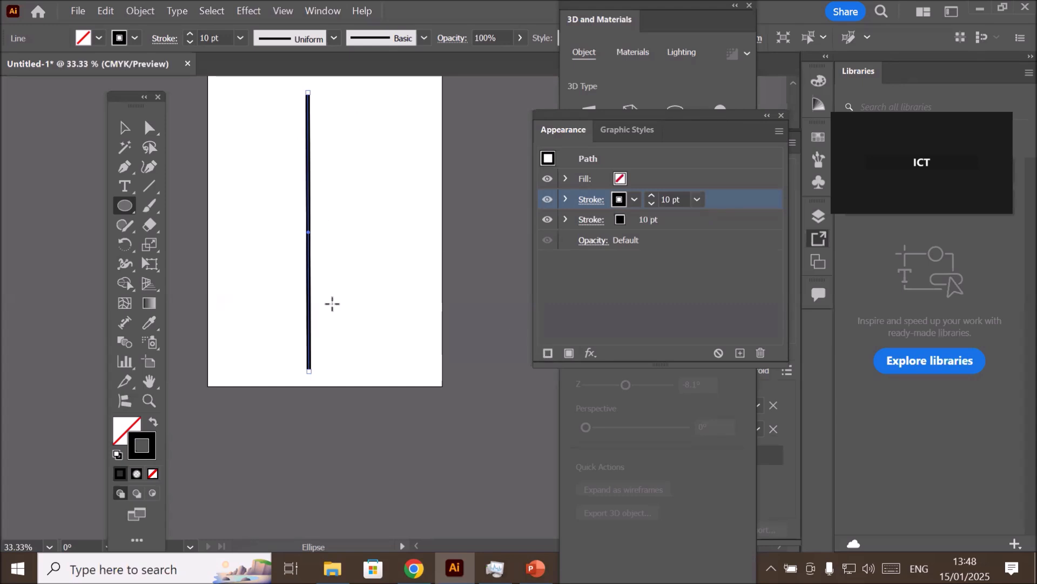
pyautogui.click(685, 220)
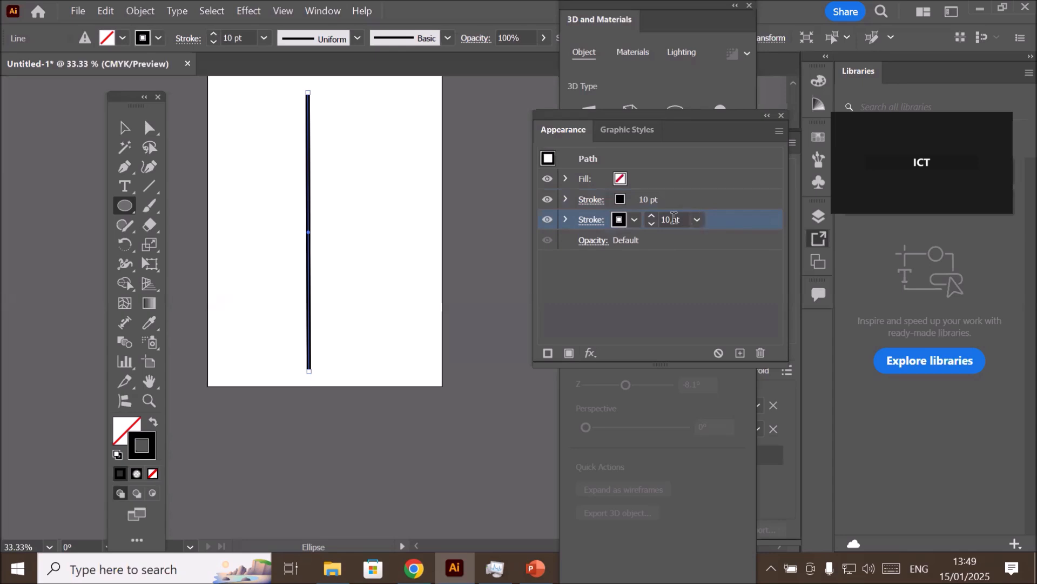
pyautogui.click(634, 218)
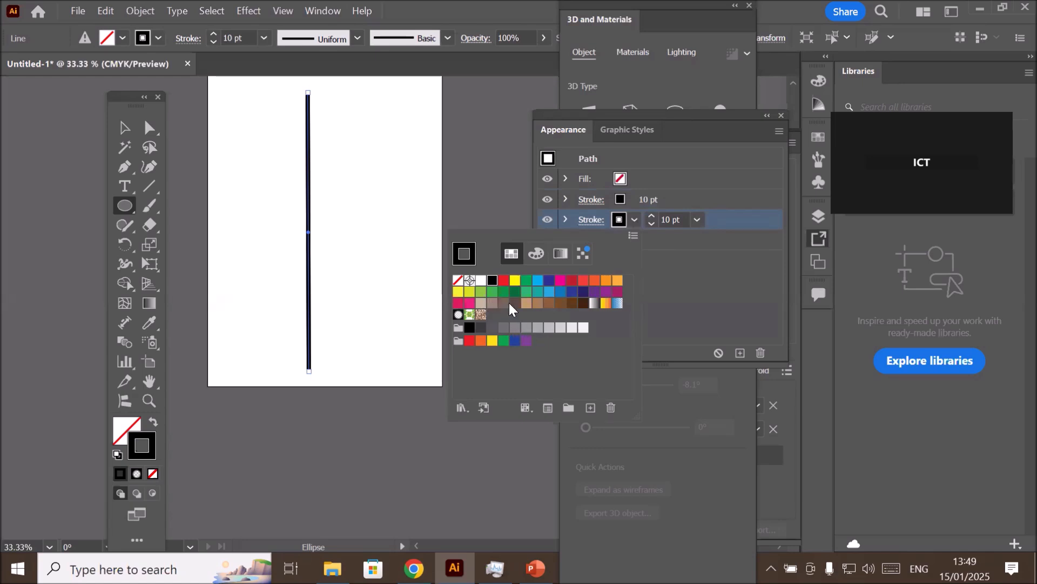
pyautogui.click(481, 303)
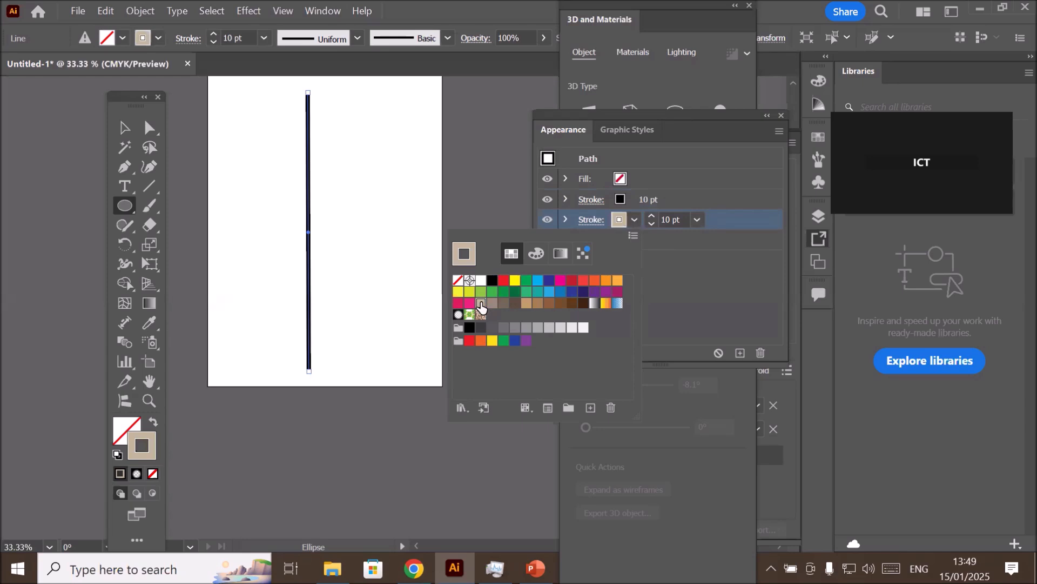
# - Set the beige stroke's weight to 80 pt
pyautogui.click(651, 216)
pyautogui.click(651, 216)
pyautogui.click(651, 216)
pyautogui.click(652, 216)
pyautogui.click(652, 216)
pyautogui.click(651, 216)
pyautogui.click(652, 215)
pyautogui.click(653, 215)
pyautogui.click(652, 215)
pyautogui.click(653, 215)
pyautogui.click(653, 215)
pyautogui.click(653, 215)
pyautogui.click(653, 215)
pyautogui.click(653, 215)
pyautogui.click(653, 215)
pyautogui.click(653, 215)
pyautogui.click(653, 215)
pyautogui.click(652, 215)
pyautogui.click(652, 215)
pyautogui.click(653, 215)
pyautogui.click(653, 215)
pyautogui.click(652, 215)
pyautogui.click(653, 215)
pyautogui.click(653, 215)
pyautogui.click(653, 215)
pyautogui.click(653, 215)
pyautogui.click(653, 215)
pyautogui.click(653, 215)
pyautogui.click(653, 215)
pyautogui.click(652, 215)
pyautogui.click(652, 215)
pyautogui.click(653, 215)
pyautogui.click(653, 215)
pyautogui.click(652, 215)
pyautogui.click(653, 215)
pyautogui.click(652, 215)
pyautogui.click(653, 215)
pyautogui.click(653, 216)
pyautogui.click(653, 215)
pyautogui.click(653, 215)
pyautogui.click(652, 215)
pyautogui.click(653, 215)
pyautogui.click(653, 215)
pyautogui.click(652, 215)
pyautogui.click(653, 215)
pyautogui.click(652, 215)
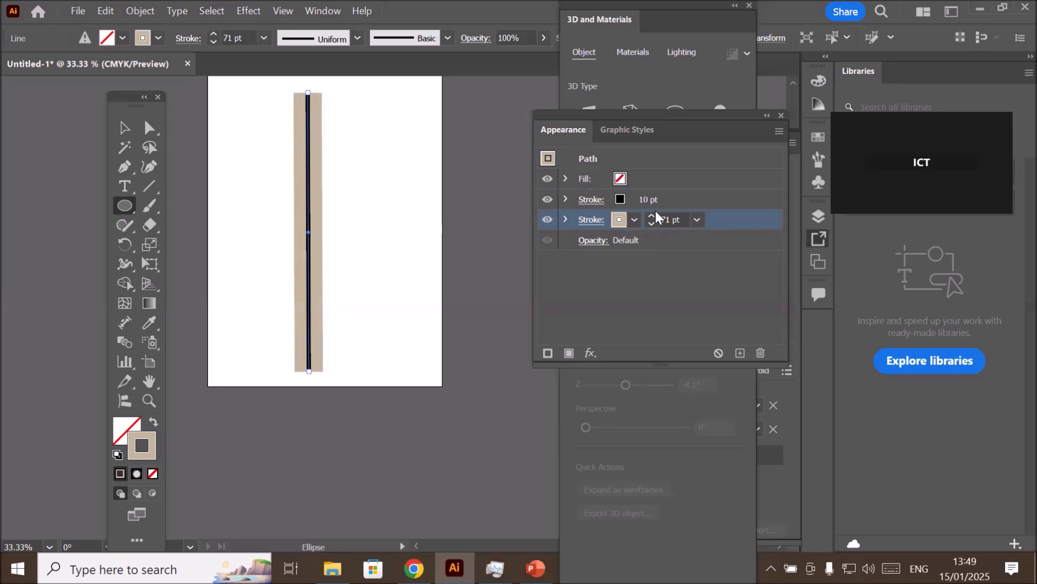
pyautogui.click(653, 215)
pyautogui.click(653, 215)
pyautogui.click(653, 215)
pyautogui.click(653, 215)
pyautogui.click(652, 215)
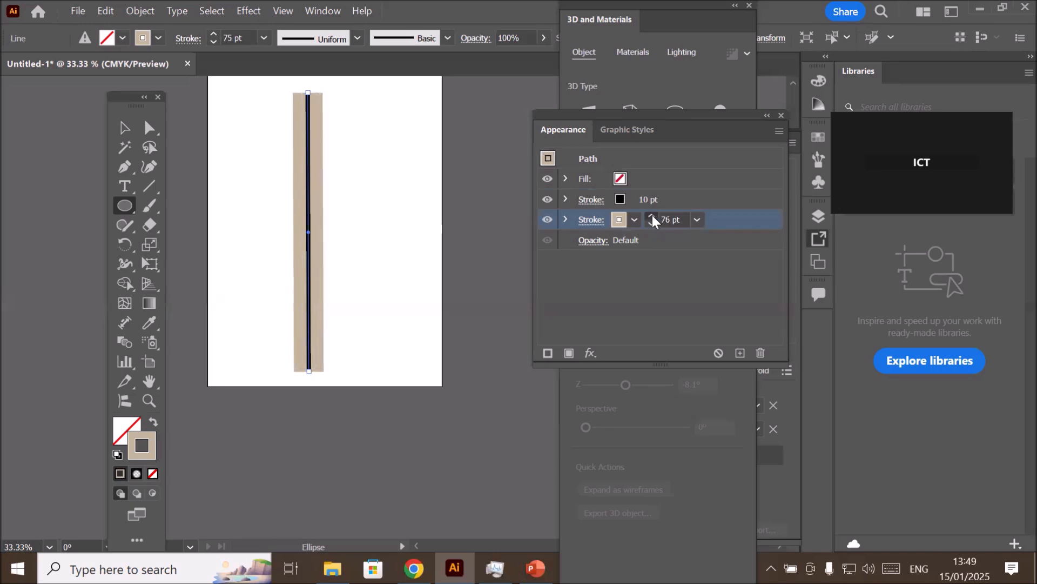
pyautogui.click(653, 215)
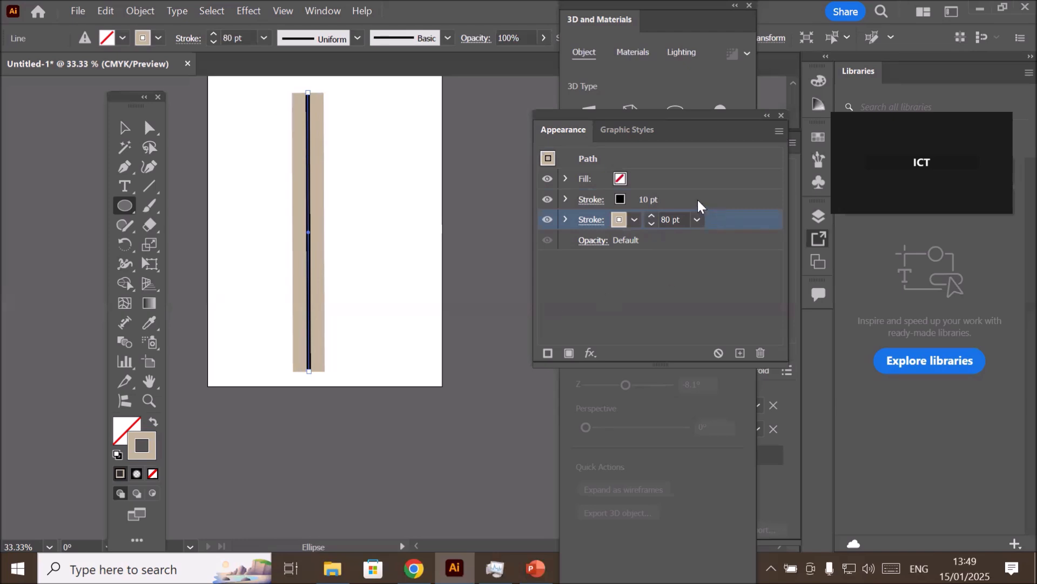
# - Make the line's black upper stroke a dashed line with 12 pt dashes
pyautogui.click(590, 199)
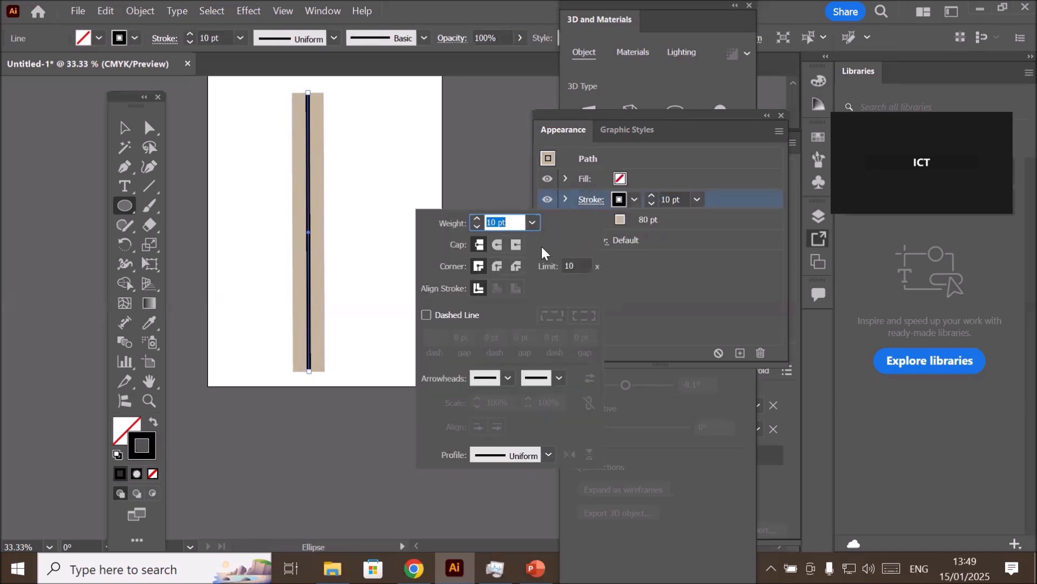
pyautogui.click(426, 315)
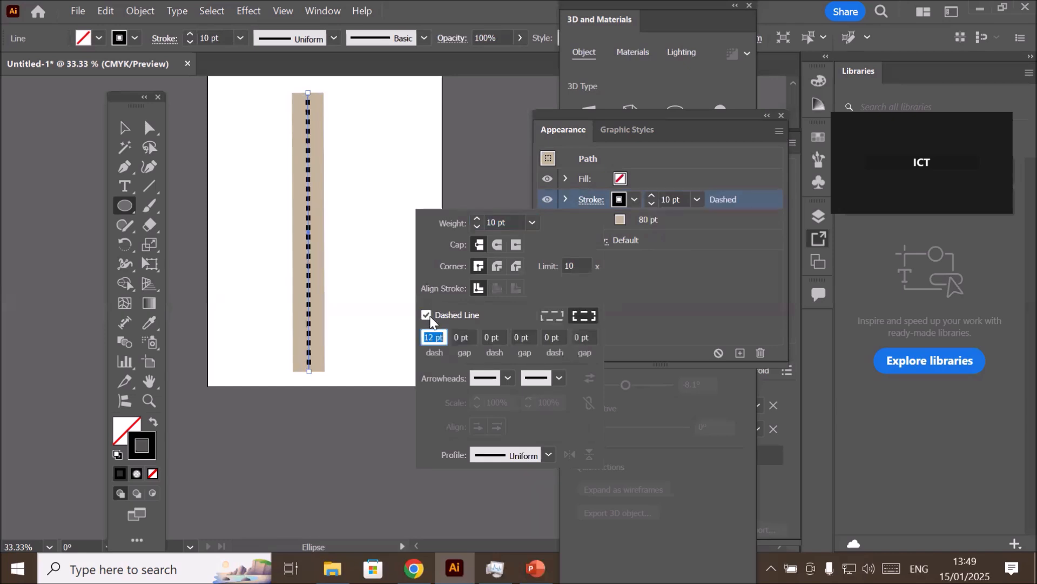
pyautogui.click(712, 175)
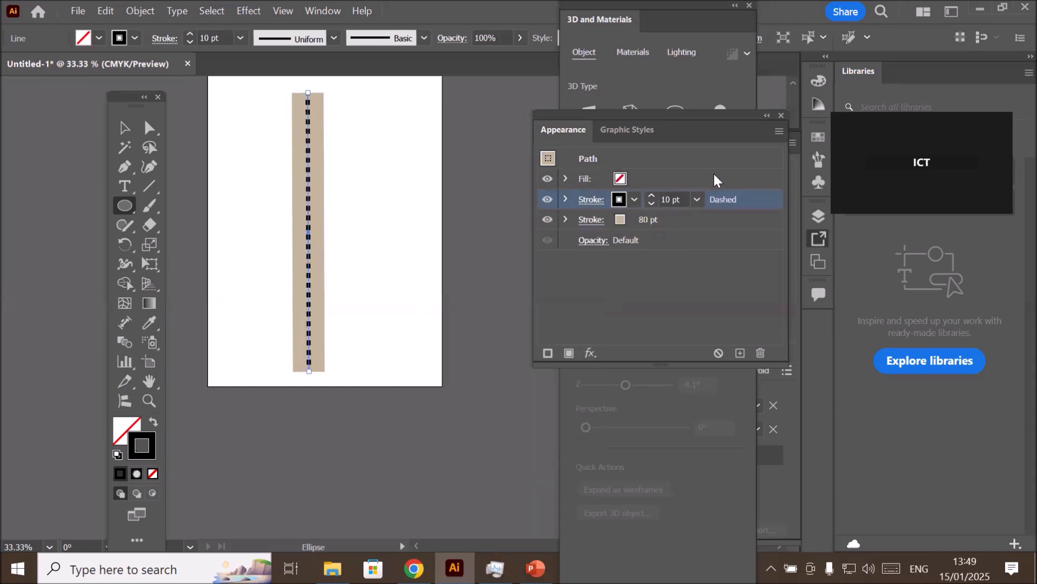
# - Add another stroke between the dashed black stroke and the beige stroke, and colour it red
pyautogui.scroll(2, 315, 189)
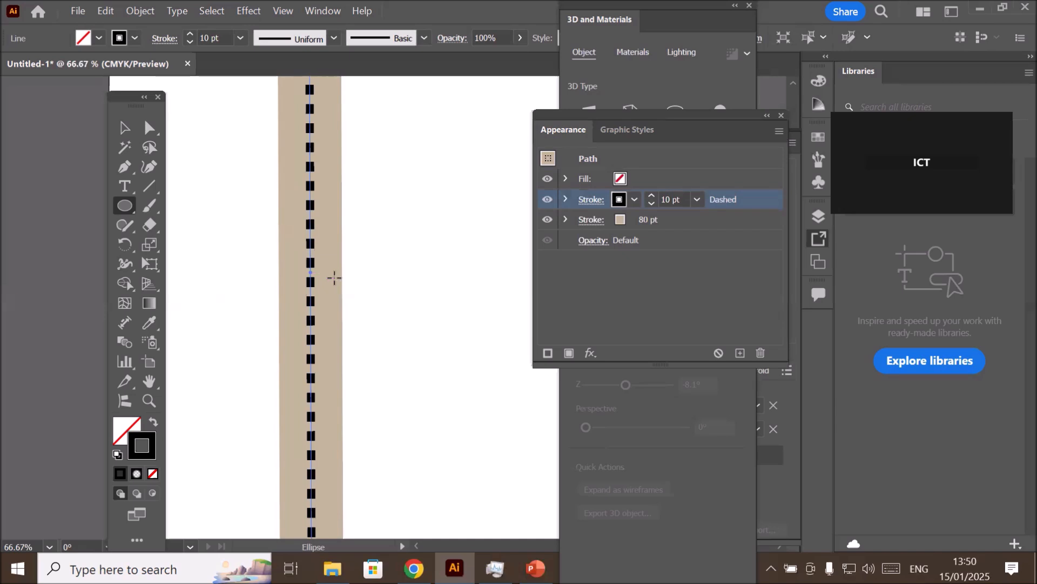
pyautogui.scroll(2, 333, 275)
pyautogui.scroll(1, 318, 276)
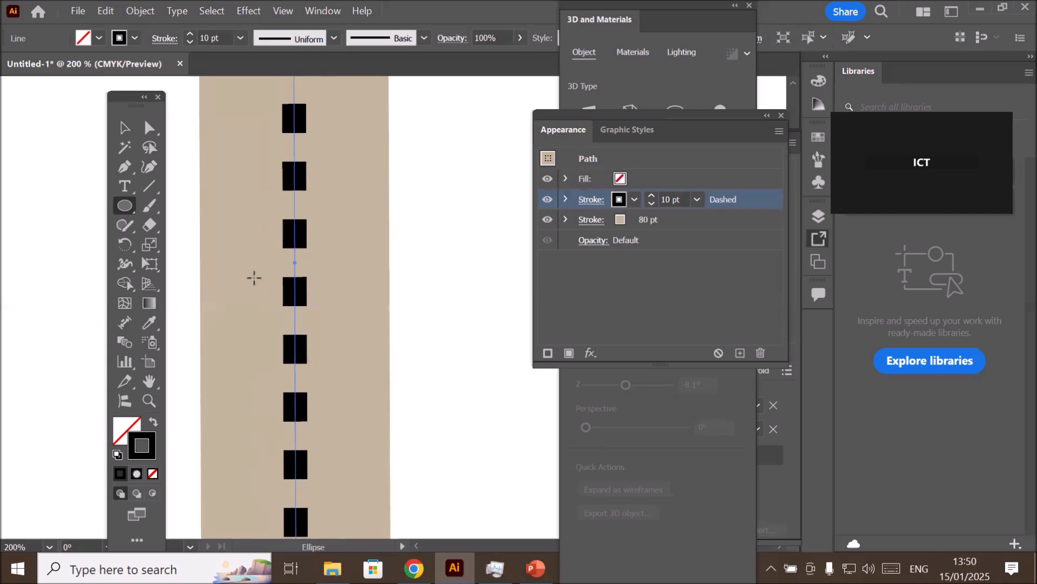
pyautogui.click(687, 222)
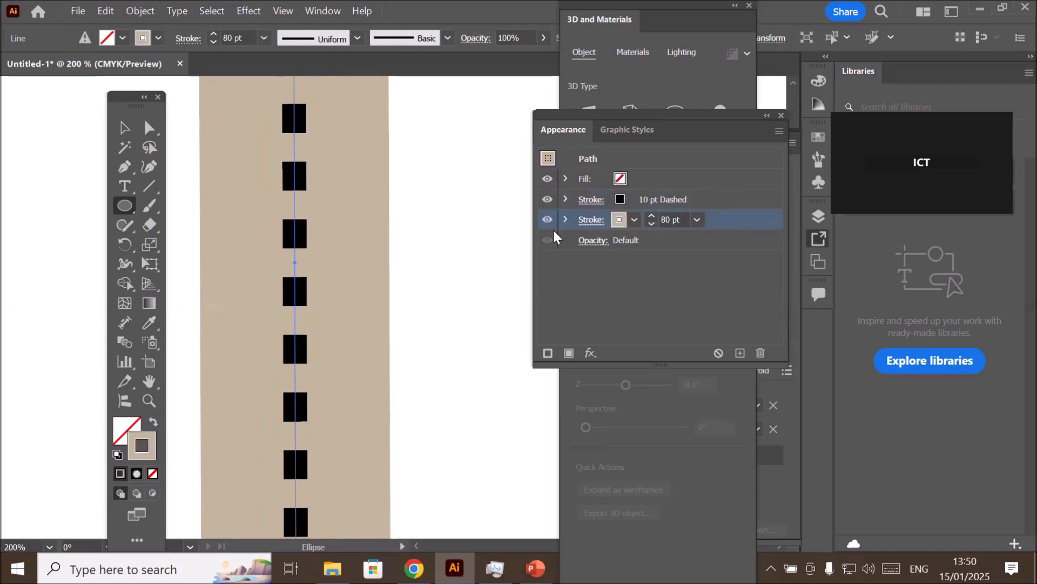
pyautogui.click(547, 355)
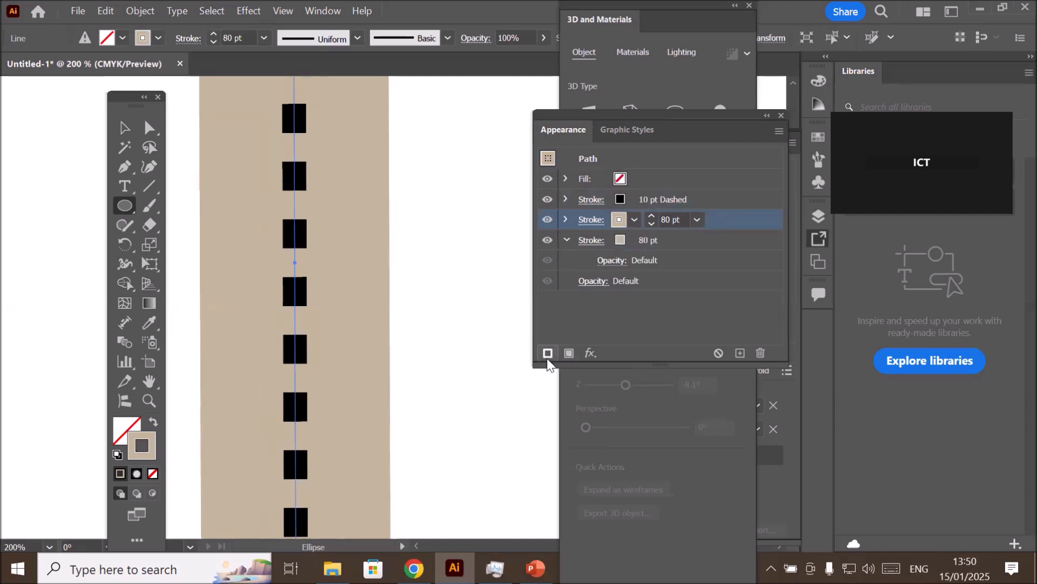
pyautogui.click(634, 218)
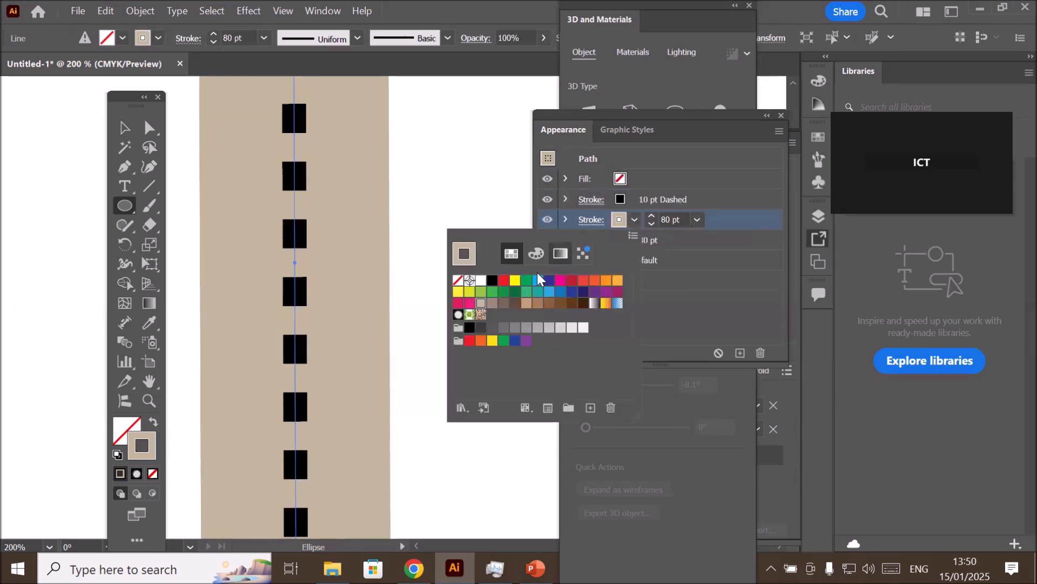
pyautogui.click(507, 281)
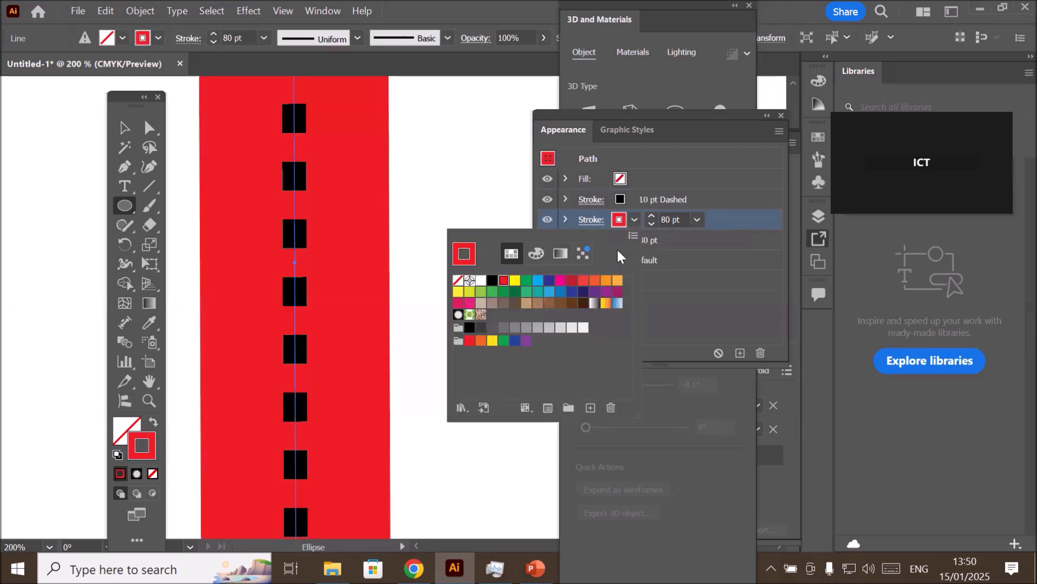
# - Set the red stroke's weight to 60 pt
pyautogui.click(651, 224)
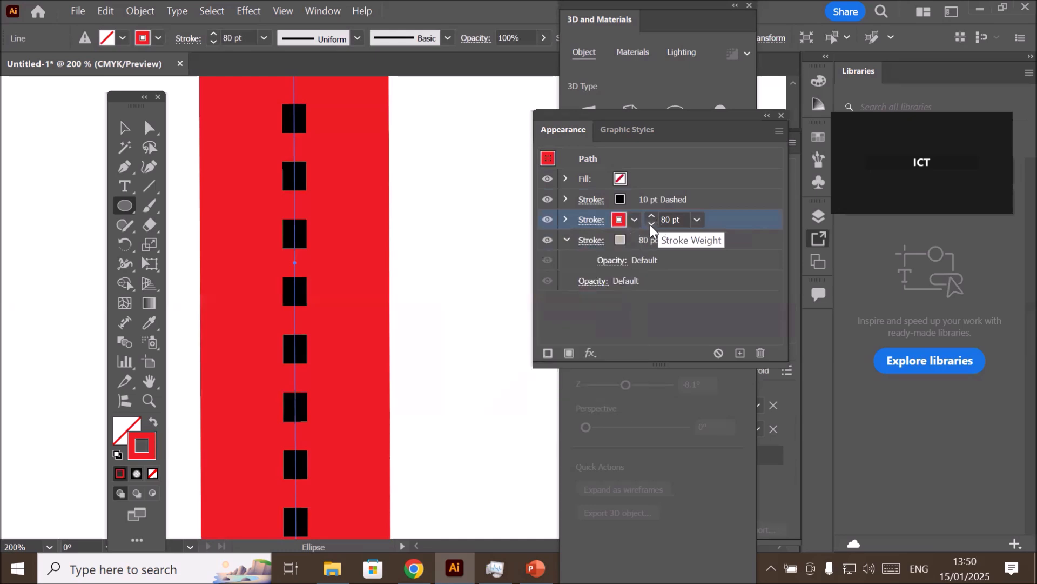
pyautogui.click(652, 224)
pyautogui.click(651, 224)
pyautogui.click(651, 224)
pyautogui.click(652, 224)
pyautogui.click(652, 224)
pyautogui.click(652, 223)
pyautogui.click(652, 223)
pyautogui.click(652, 224)
pyautogui.click(652, 224)
pyautogui.click(652, 224)
pyautogui.click(651, 224)
pyautogui.click(652, 224)
pyautogui.click(652, 224)
pyautogui.click(652, 224)
pyautogui.click(652, 223)
pyautogui.click(652, 224)
pyautogui.click(651, 223)
pyautogui.click(651, 224)
pyautogui.click(651, 224)
pyautogui.click(652, 224)
pyautogui.click(652, 223)
pyautogui.click(652, 224)
pyautogui.click(652, 224)
pyautogui.click(652, 216)
pyautogui.click(652, 216)
pyautogui.click(652, 216)
pyautogui.click(652, 216)
pyautogui.click(652, 216)
pyautogui.click(652, 216)
pyautogui.click(652, 216)
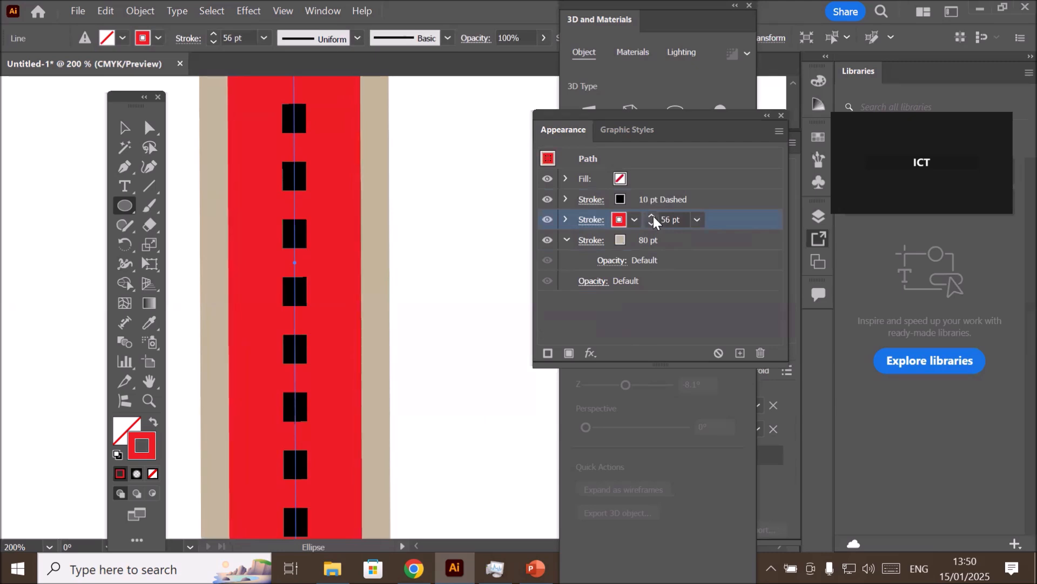
pyautogui.click(652, 217)
pyautogui.click(652, 216)
pyautogui.click(652, 216)
pyautogui.click(652, 216)
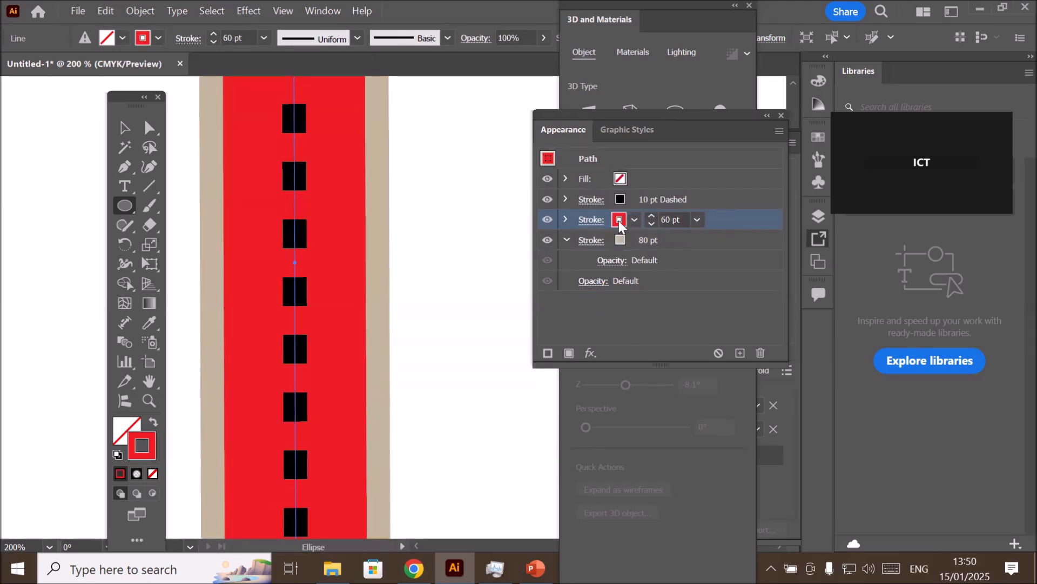
# - Save the layered red road line's appearance as a new graphic style
pyautogui.click(726, 243)
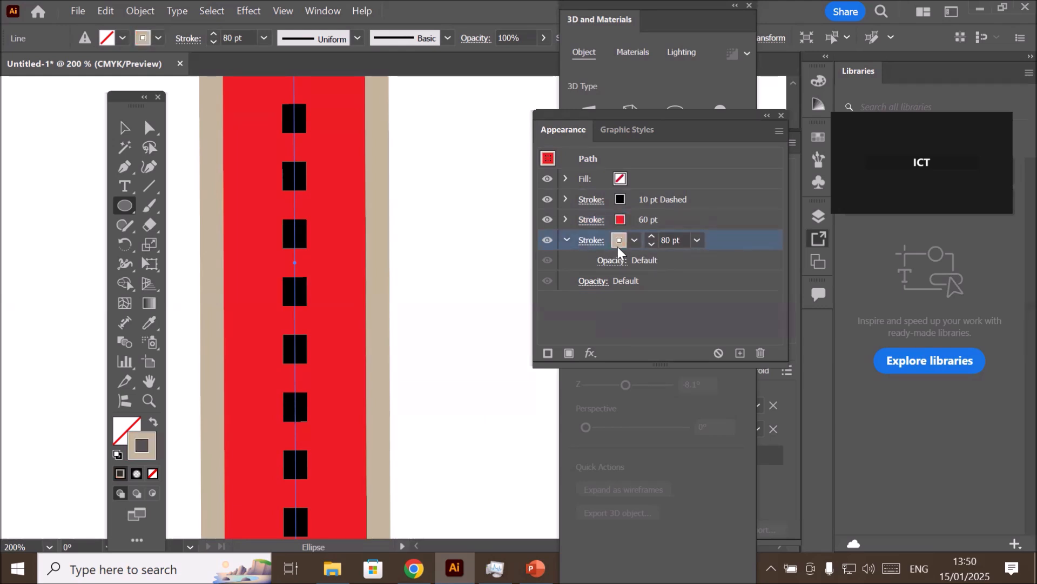
pyautogui.scroll(-3, 430, 242)
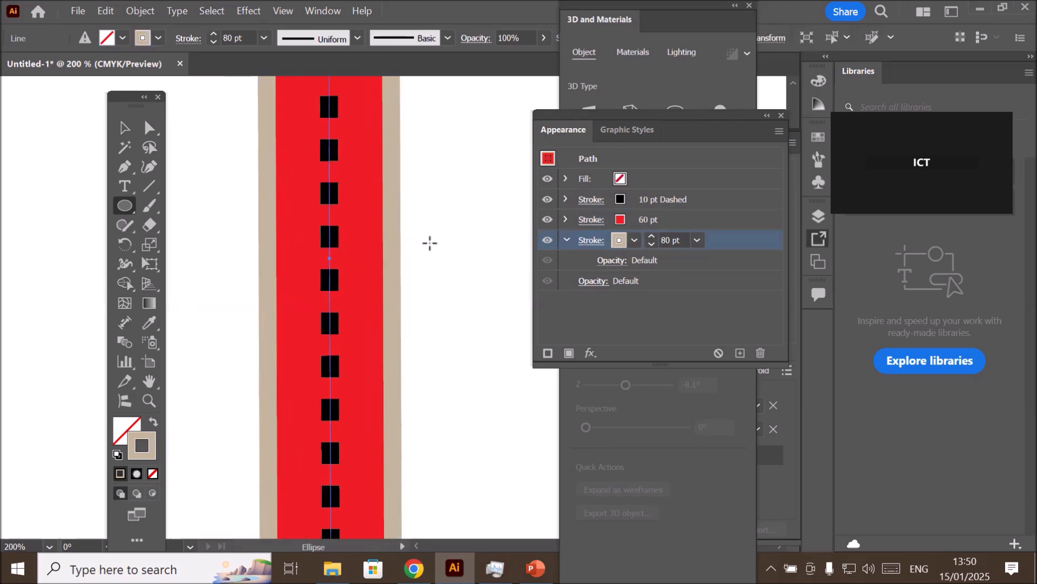
pyautogui.scroll(-1, 429, 243)
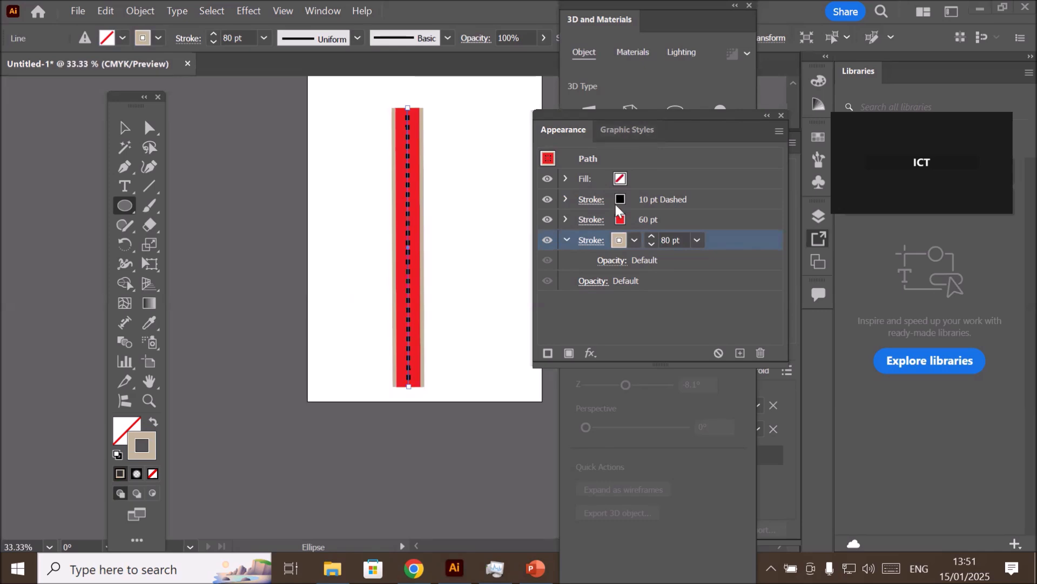
pyautogui.click(620, 131)
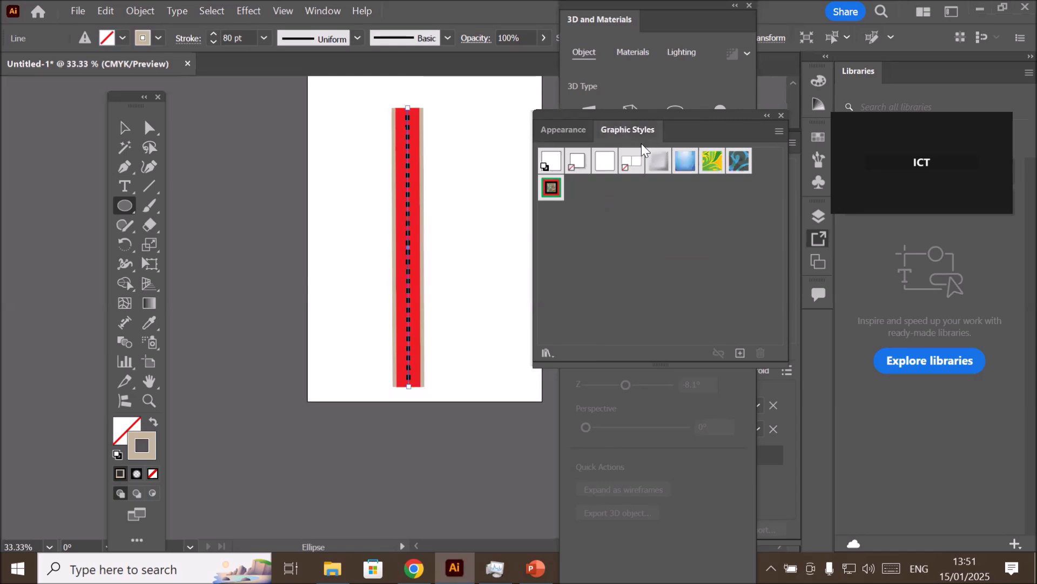
pyautogui.click(126, 132)
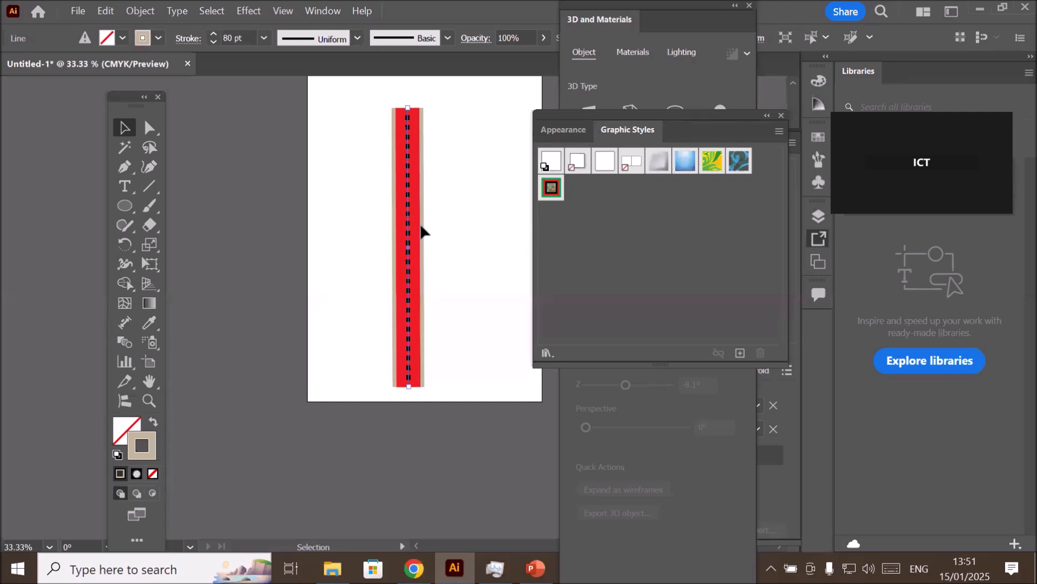
pyautogui.moveTo(422, 223)
pyautogui.mouseDown()
pyautogui.moveTo(568, 228)
pyautogui.moveTo(593, 198)
pyautogui.mouseUp()
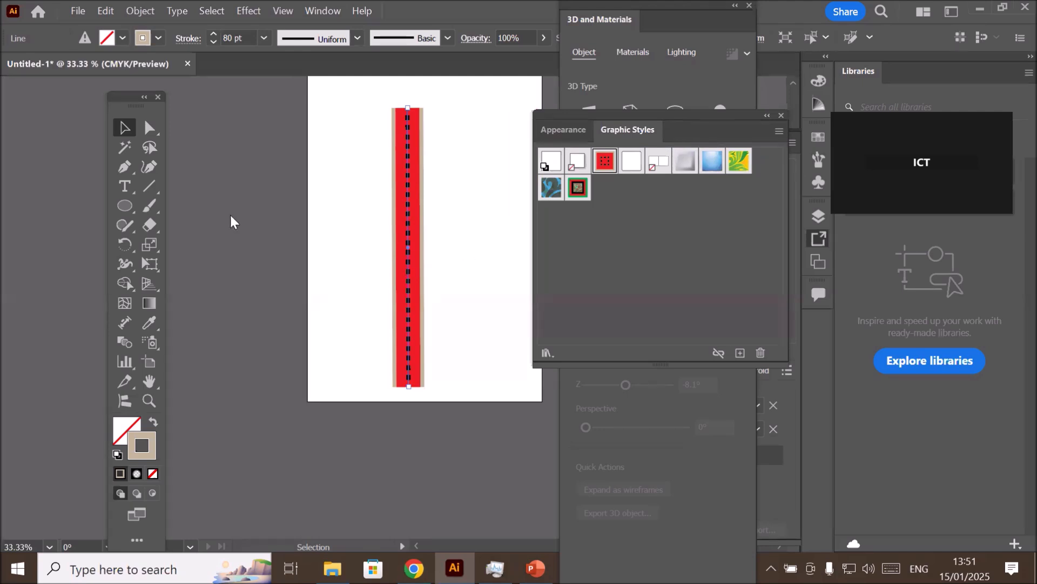
# - Delete the line and draw a large, nearly circular ellipse in the artboard's upper half, with the default white fill and 1 pt black stroke
pyautogui.press('Delete')
pyautogui.click(125, 206)
pyautogui.moveTo(313, 119); pyautogui.dragTo(521, 321)
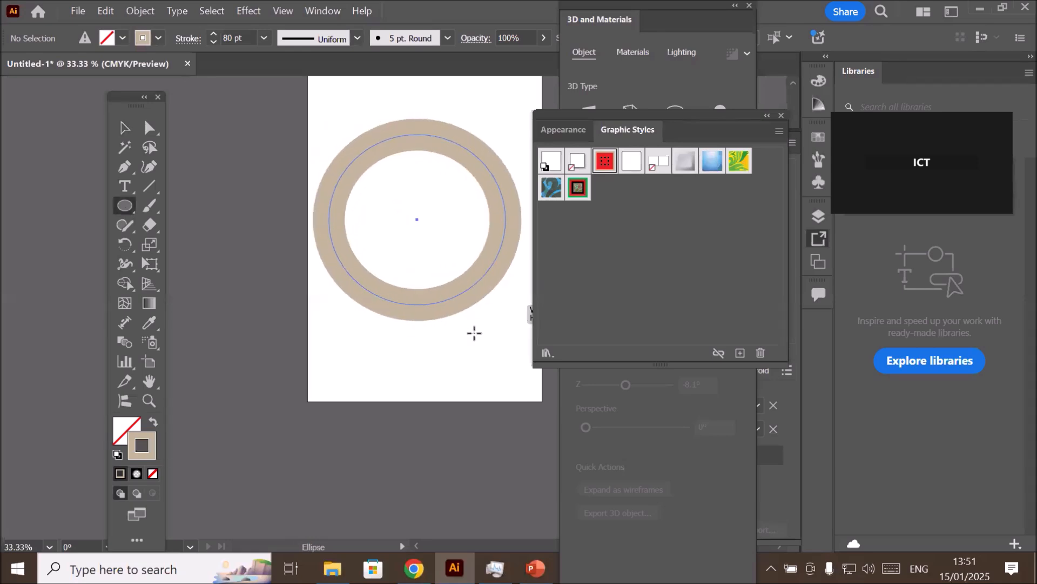
pyautogui.click(117, 455)
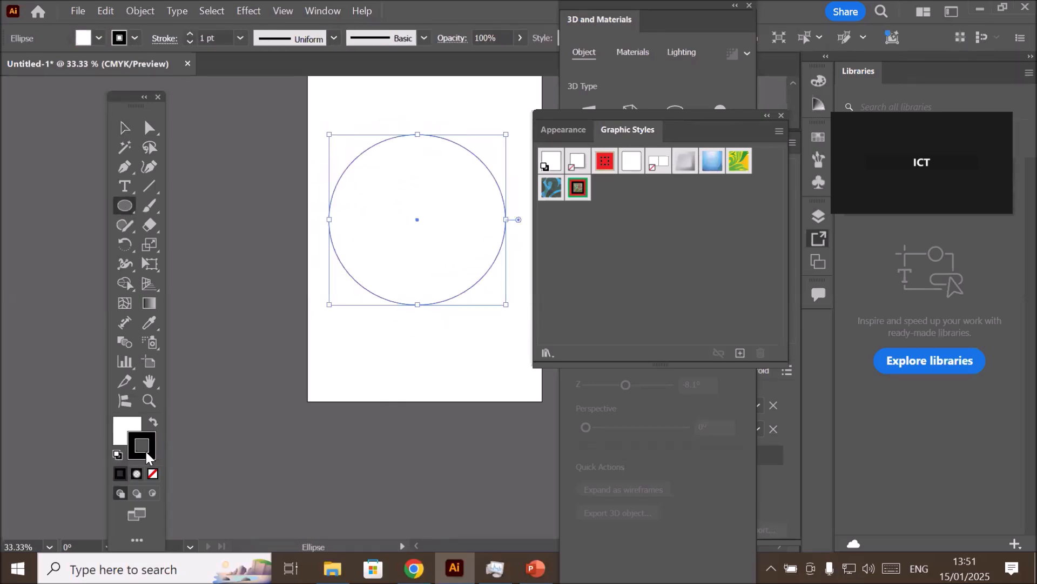
# - Apply the saved red road graphic style to the ellipse
pyautogui.click(603, 169)
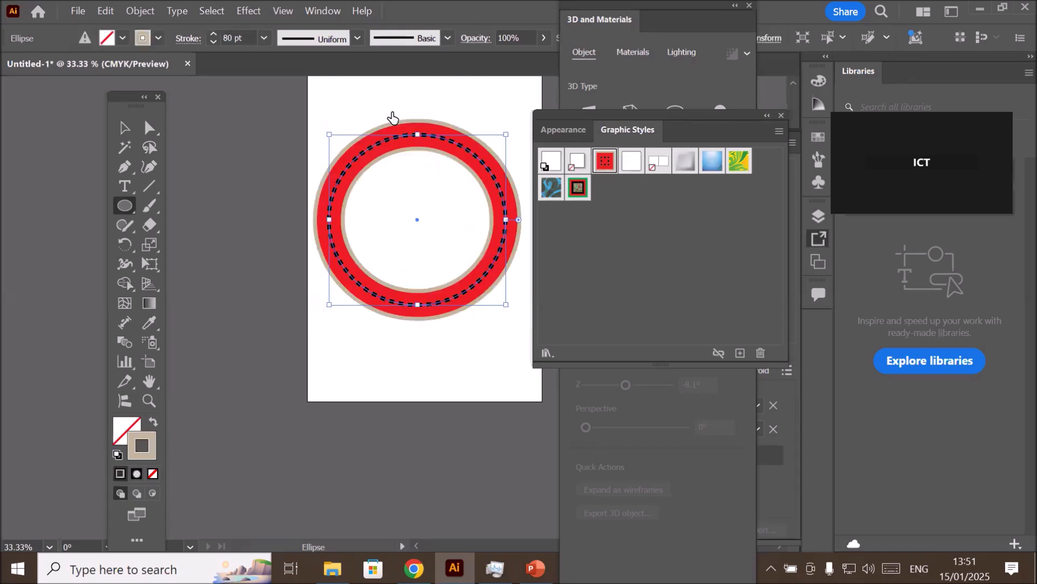
pyautogui.scroll(2, 393, 118)
pyautogui.scroll(-2, 392, 112)
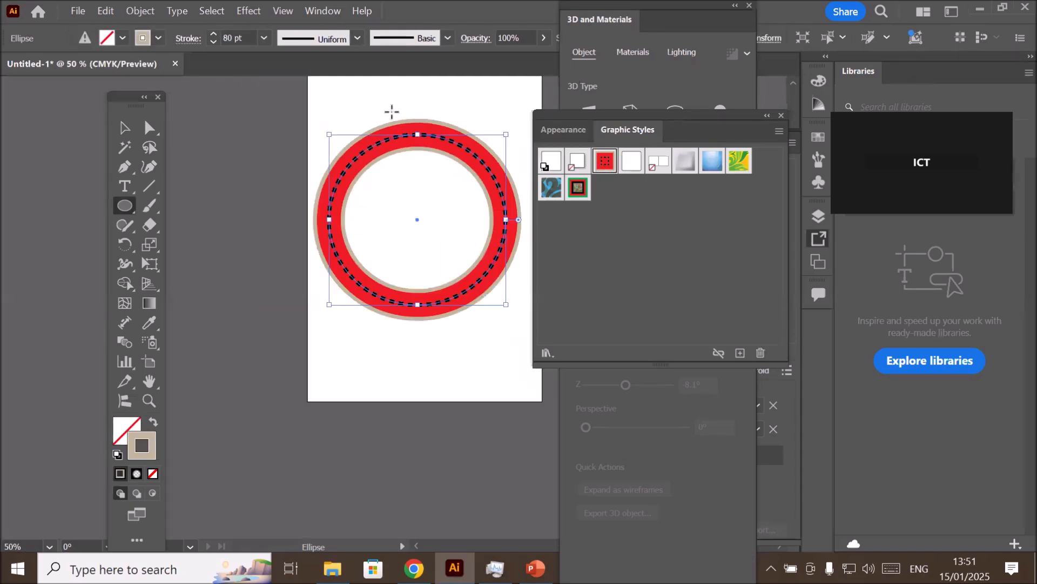
# - Draw a long arc from the artboard's lower-left to its upper-right corner, and apply the saved red road graphic style to it
pyautogui.rightClick(122, 212)
pyautogui.click(152, 190)
pyautogui.click(190, 204)
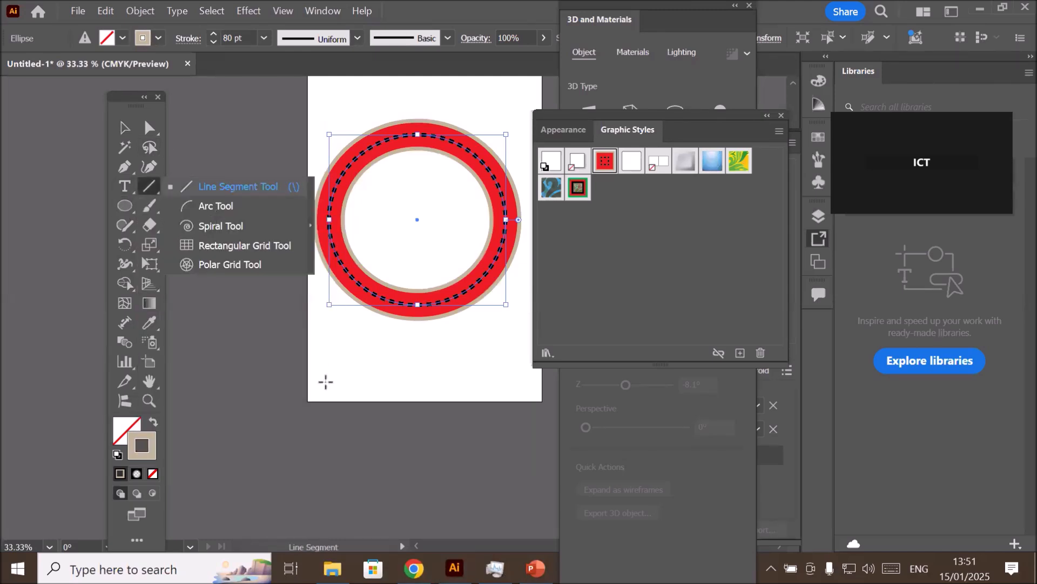
pyautogui.moveTo(326, 395); pyautogui.dragTo(544, 104)
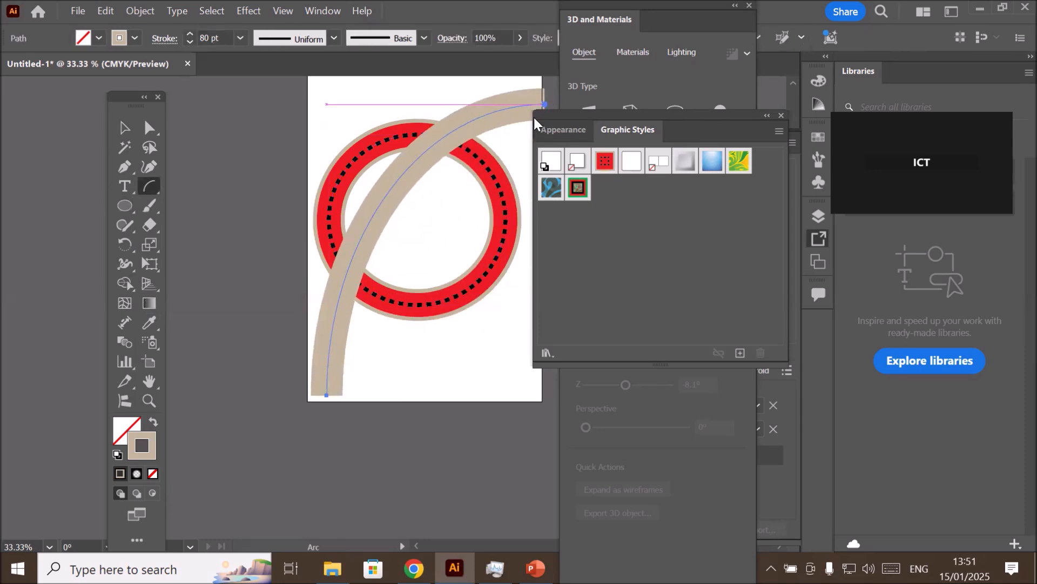
pyautogui.click(117, 455)
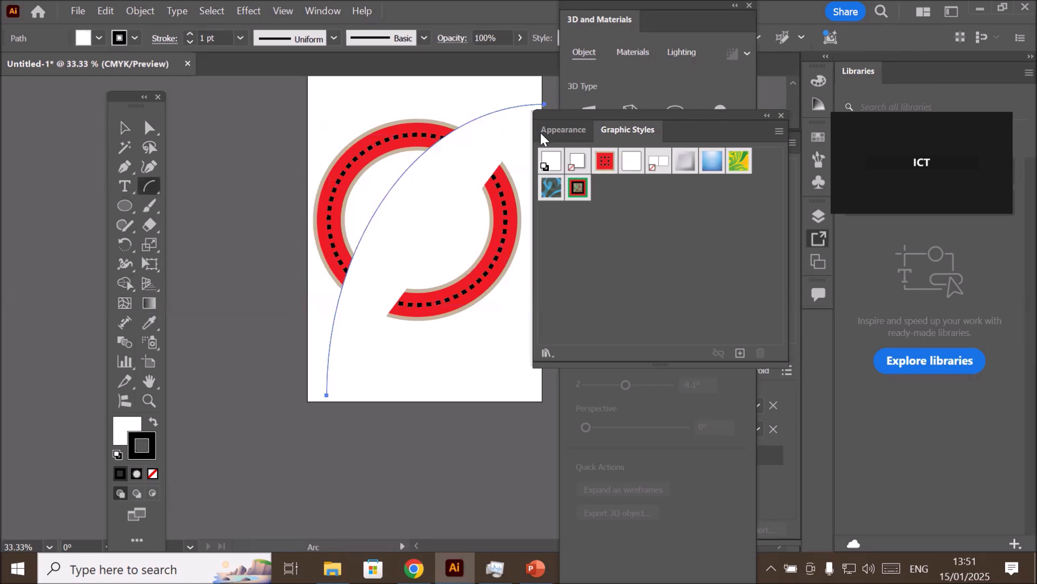
pyautogui.click(612, 161)
# - Move the arc to the right so it no longer crosses the ellipse
pyautogui.scroll(-1, 499, 126)
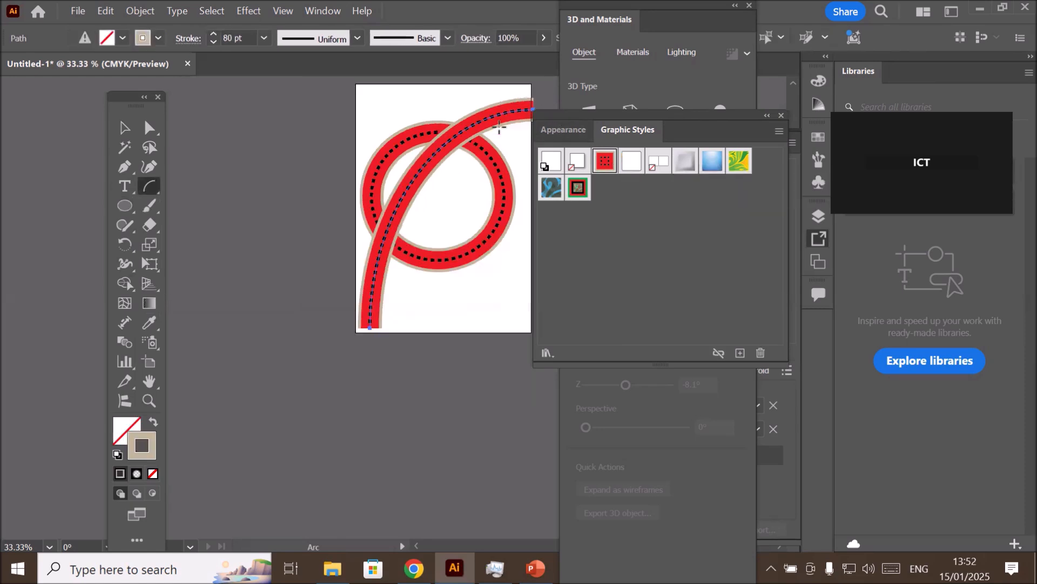
pyautogui.scroll(-1, 500, 127)
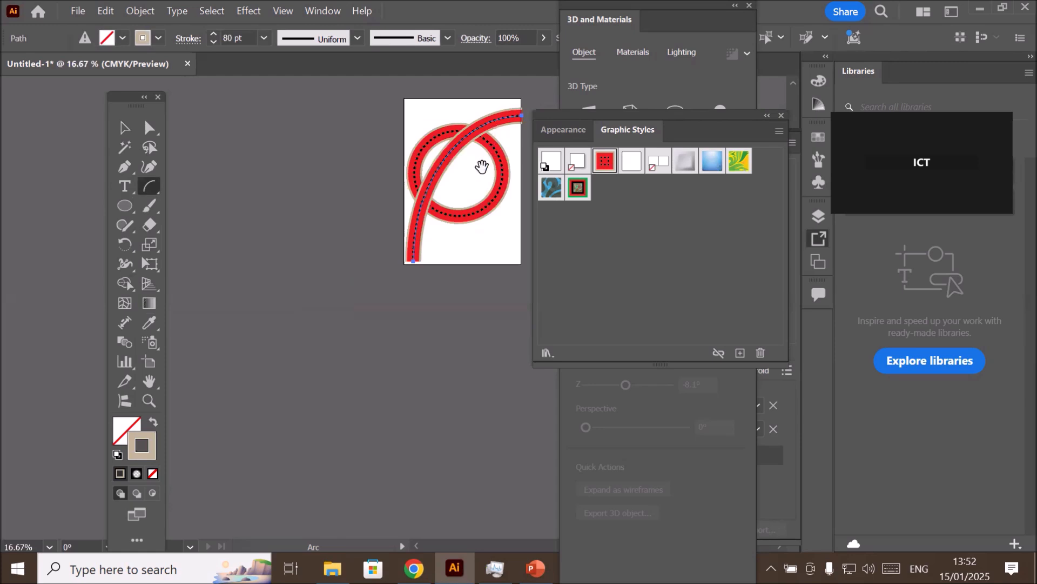
pyautogui.click(124, 128)
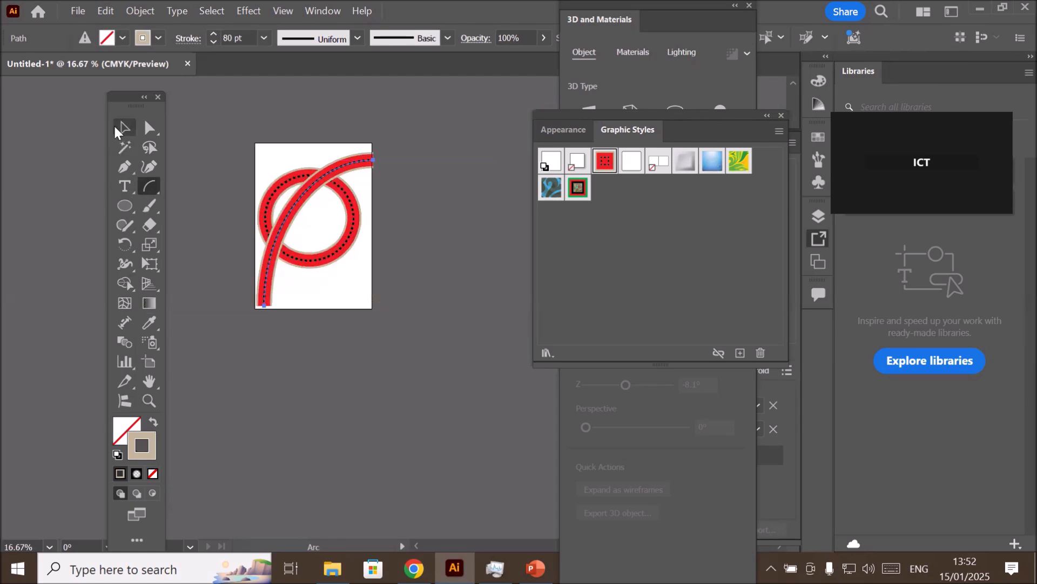
pyautogui.moveTo(275, 245); pyautogui.dragTo(359, 241)
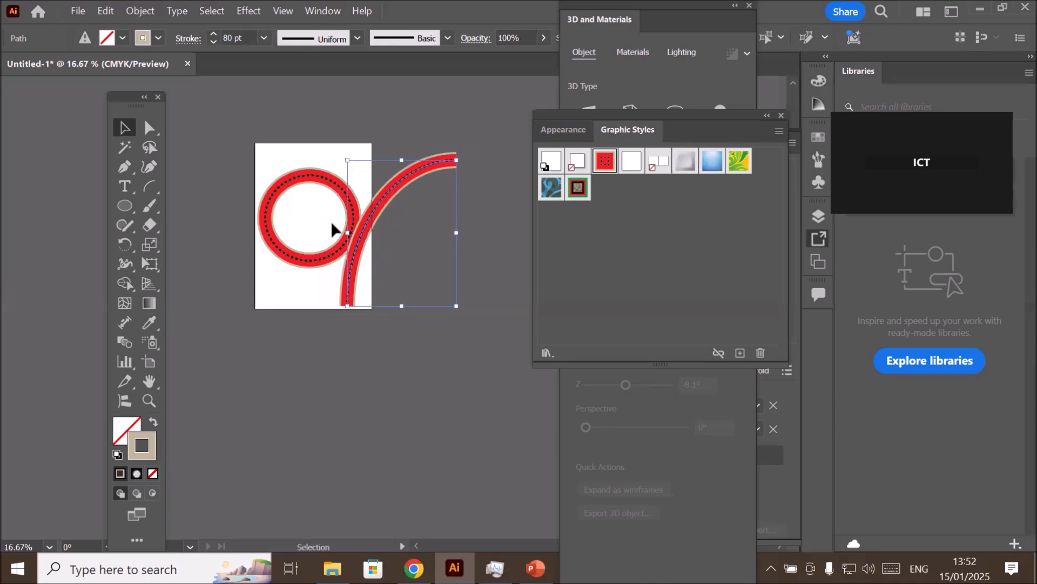
# - Clear the artboard by deleting both the styled ellipse and the arc
pyautogui.keyDown('shift'); pyautogui.click(340, 227); pyautogui.keyUp('shift')
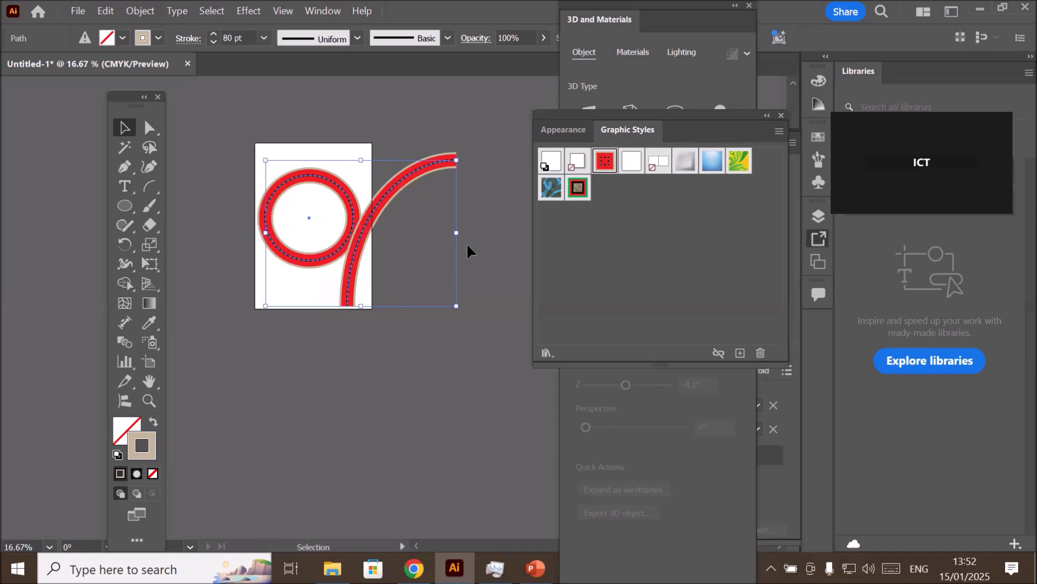
pyautogui.click(562, 130)
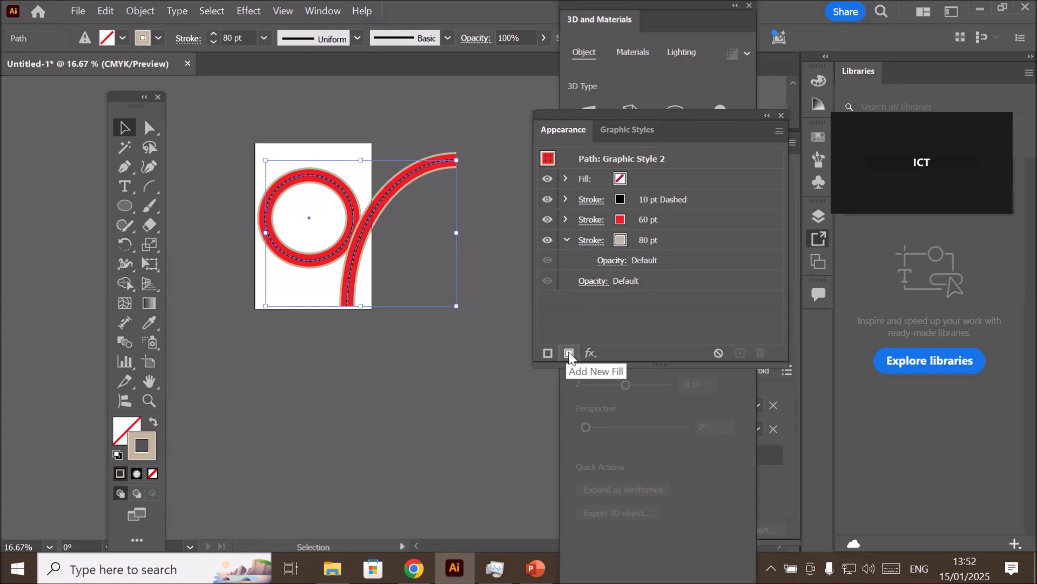
pyautogui.click(616, 135)
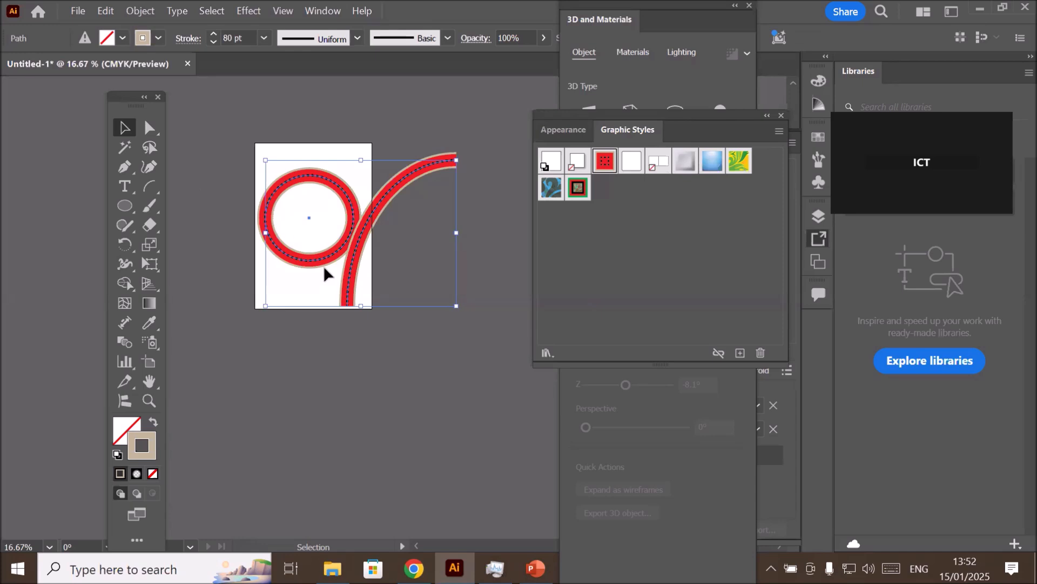
pyautogui.click(572, 128)
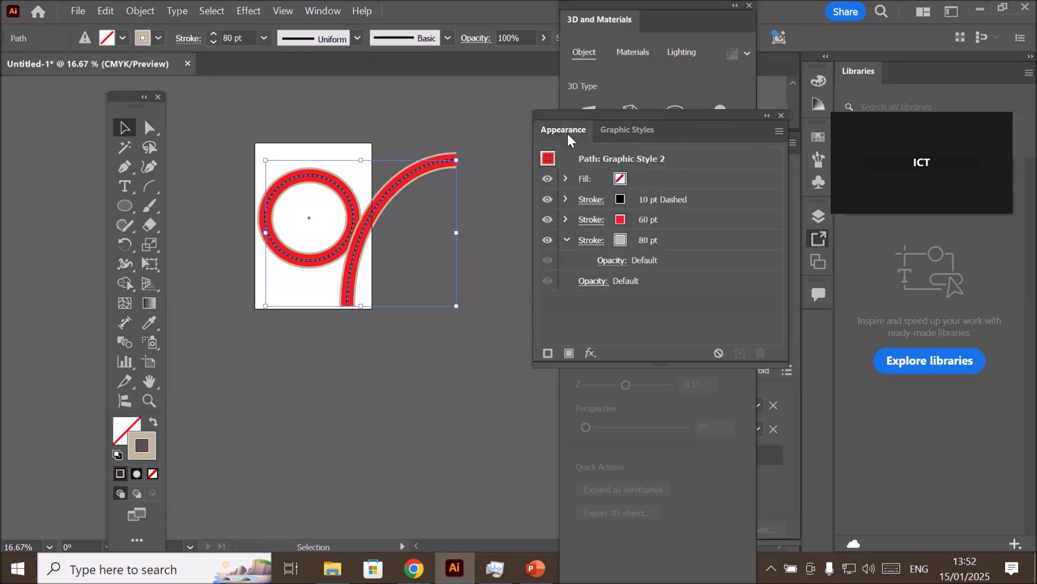
pyautogui.press('Delete')
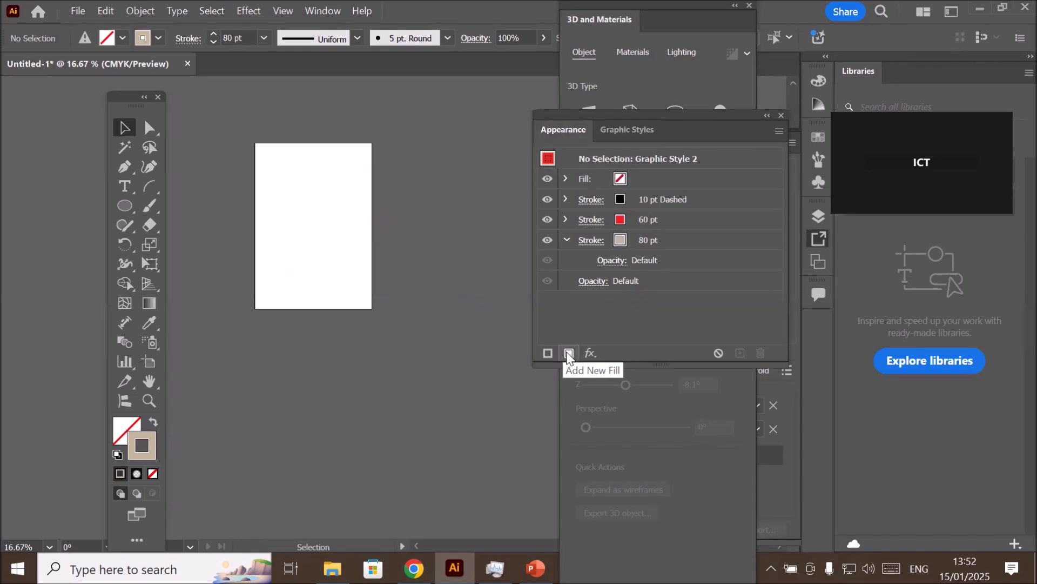
# - Review the saved graphic styles, the style's stroke stack and the available effects, including the Convert to Shape options
pyautogui.click(633, 131)
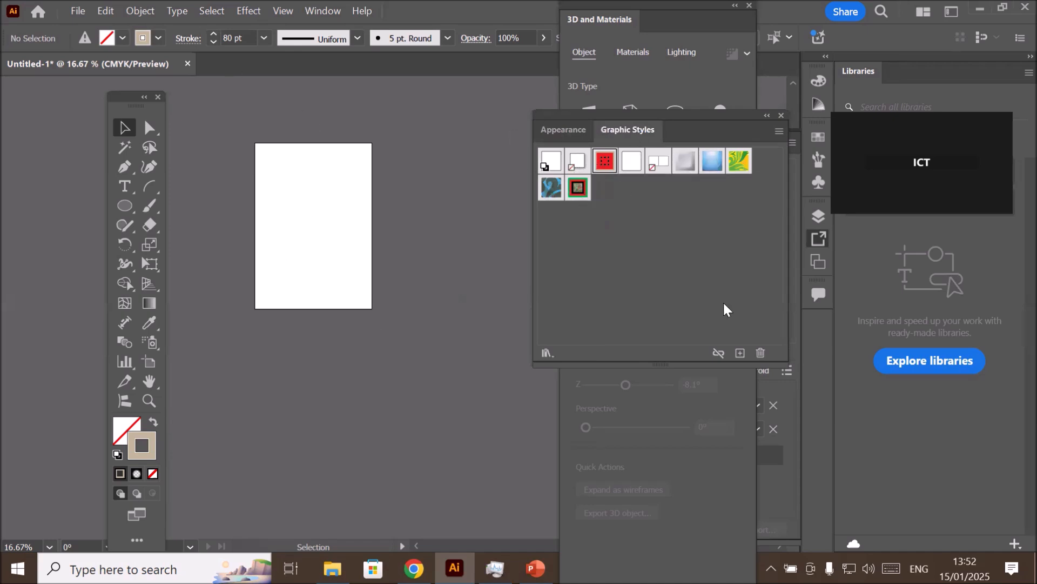
pyautogui.click(563, 129)
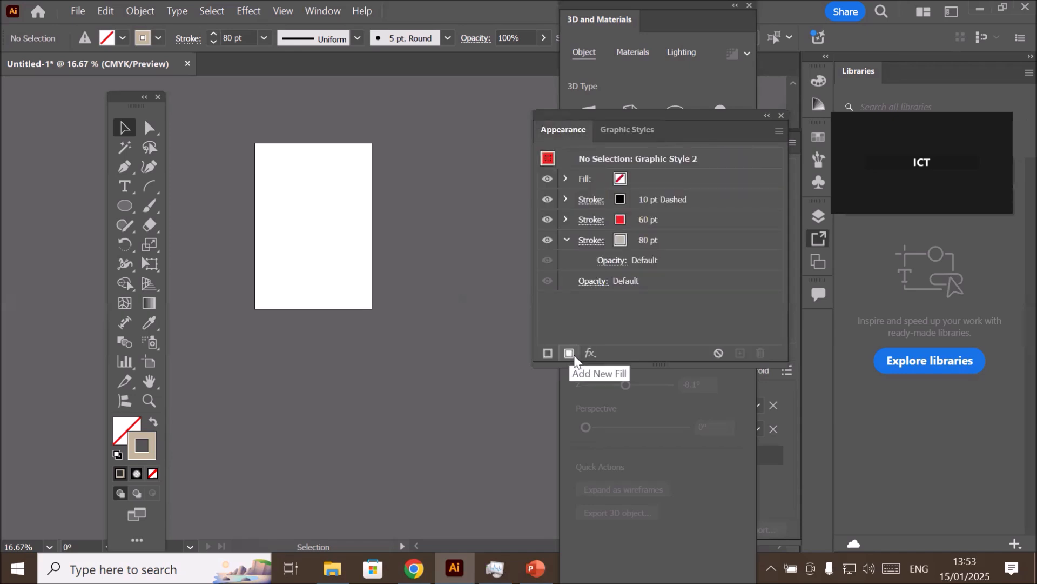
pyautogui.scroll(2, 260, 118)
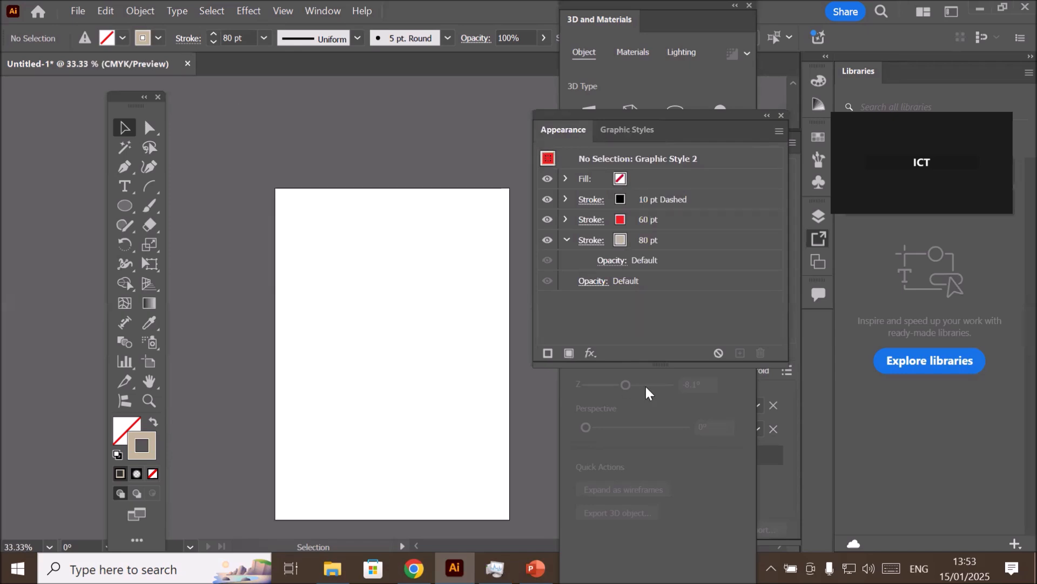
pyautogui.click(595, 356)
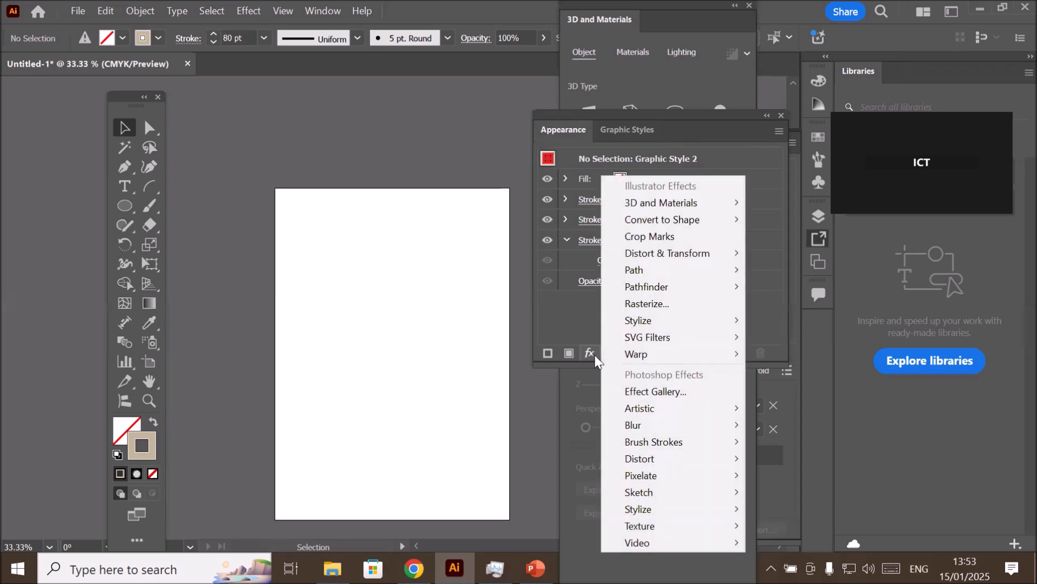
pyautogui.moveTo(674, 222)
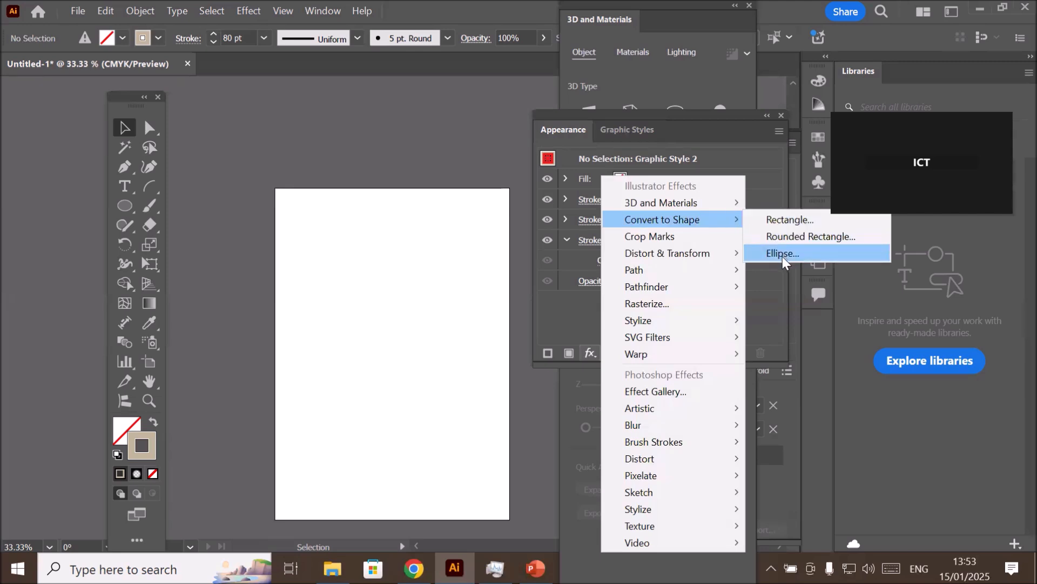
pyautogui.click(453, 353)
pyautogui.scroll(1, 453, 354)
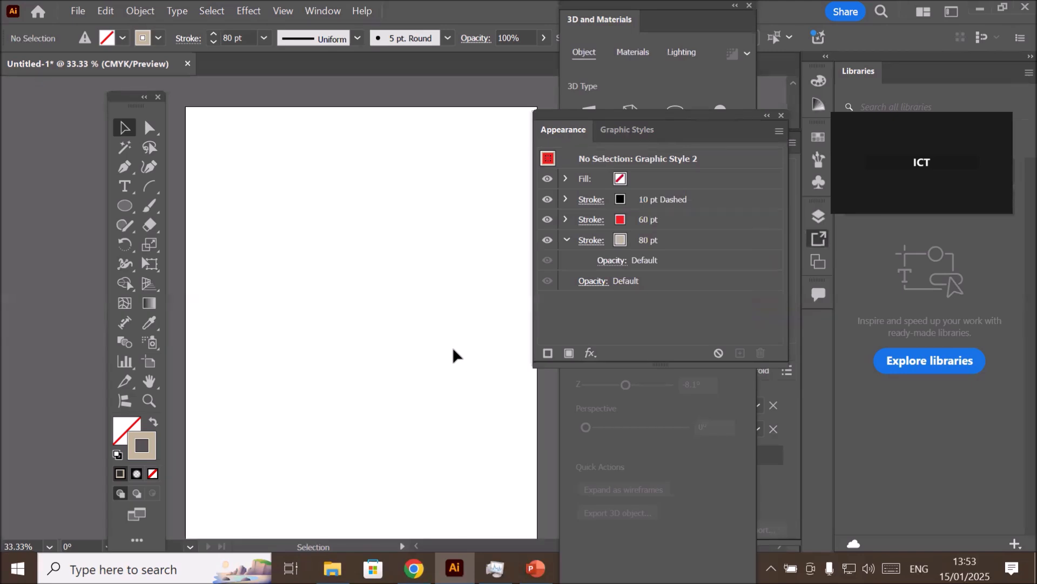
pyautogui.scroll(-1, 453, 353)
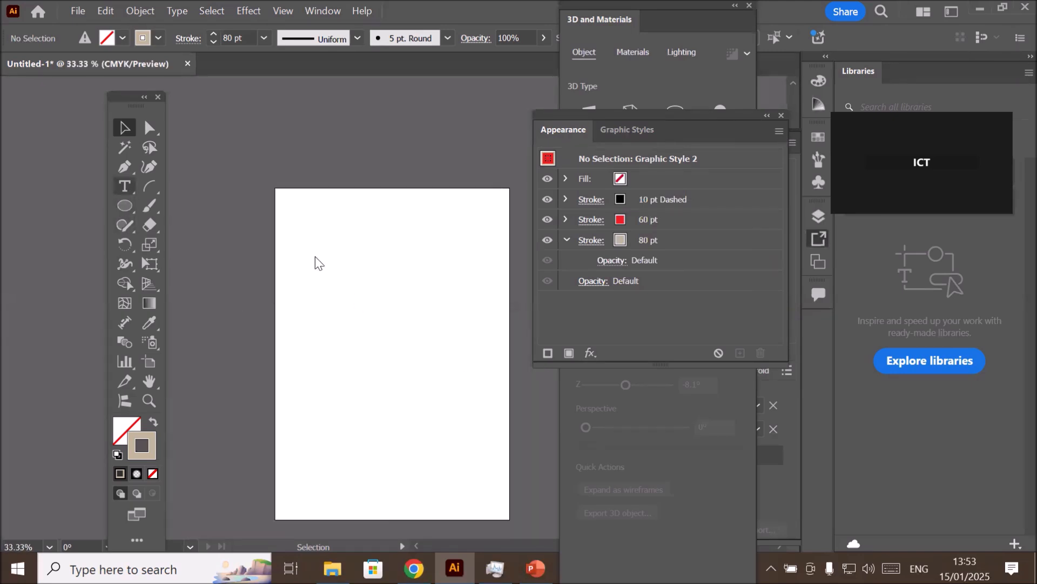
# - Create a large area-text frame filled with placeholder text across most of the artboard, leaving space above it
pyautogui.press('t')
pyautogui.moveTo(309, 246); pyautogui.dragTo(485, 494)
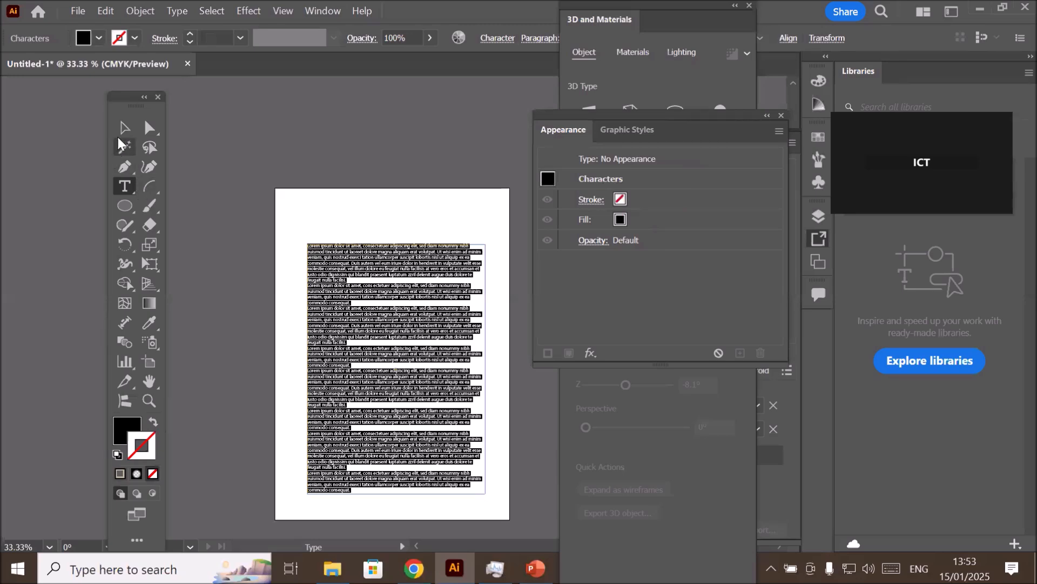
pyautogui.click(125, 128)
# - Add the title "Sports Headline" in the blank space above the body text and enlarge it to about half the artboard's width
pyautogui.scroll(1, 500, 291)
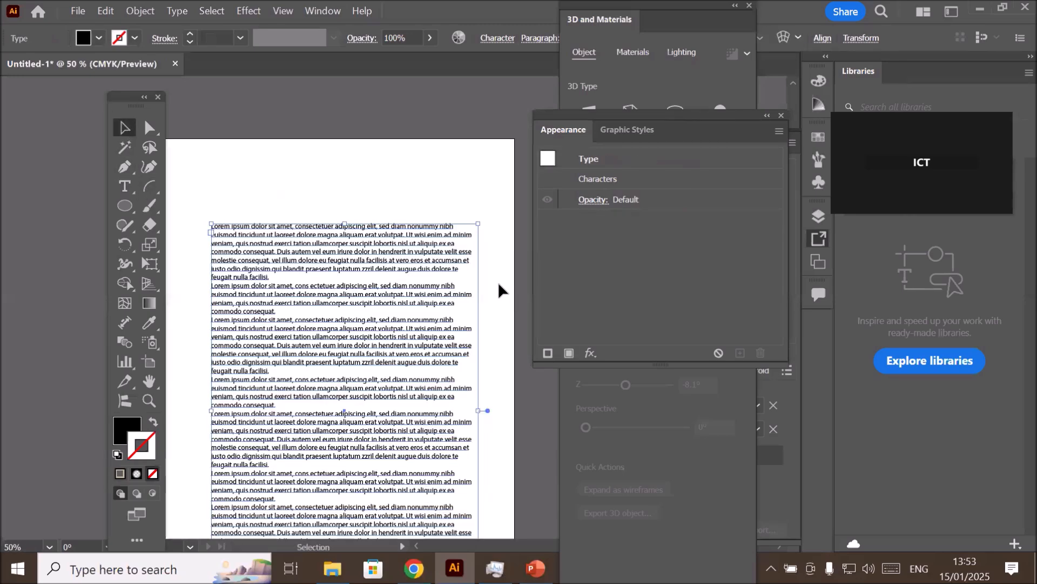
pyautogui.scroll(1, 500, 291)
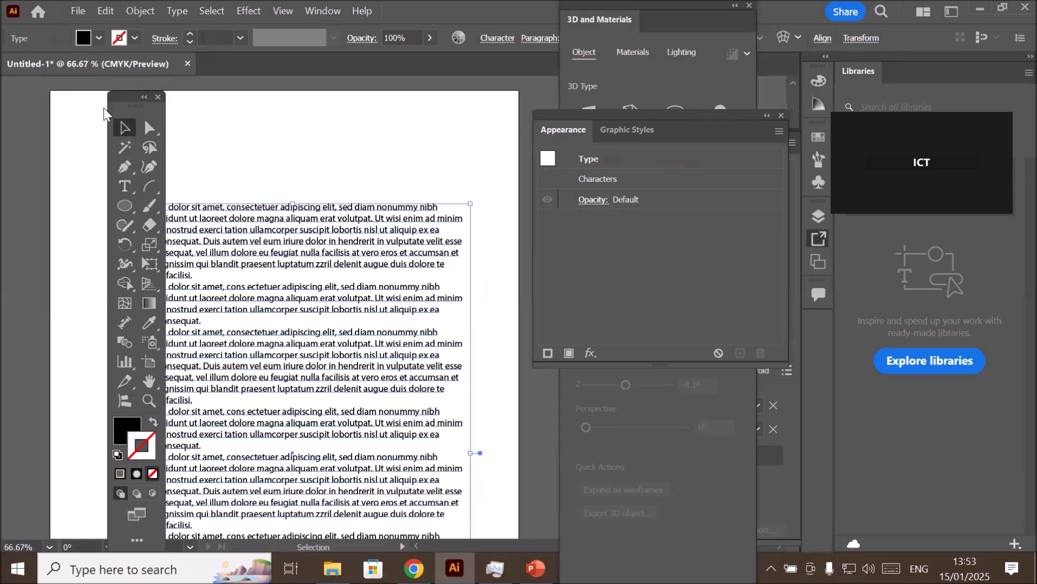
pyautogui.moveTo(136, 104); pyautogui.dragTo(76, 129)
pyautogui.click(73, 211)
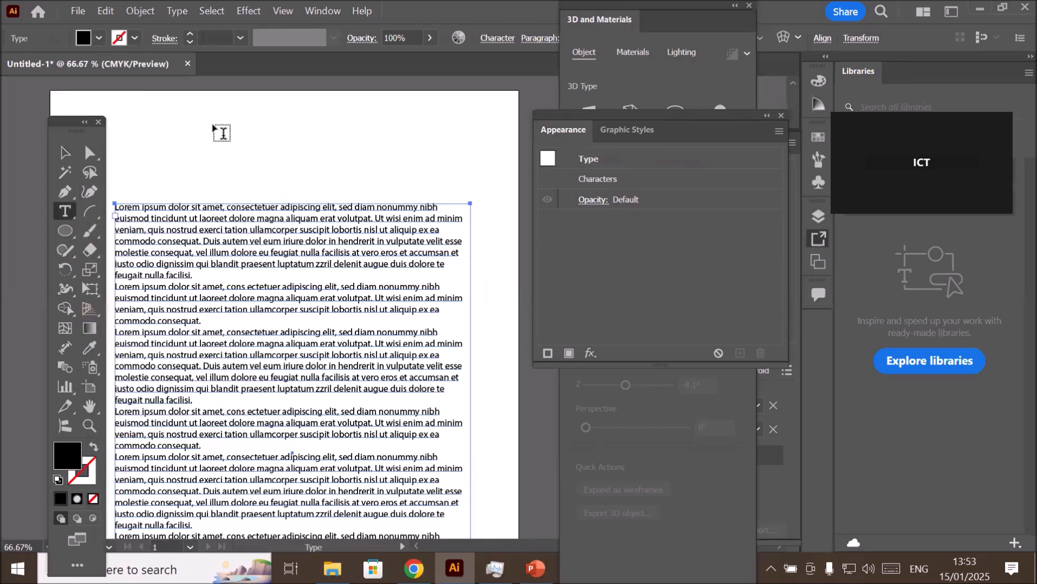
pyautogui.click(225, 141)
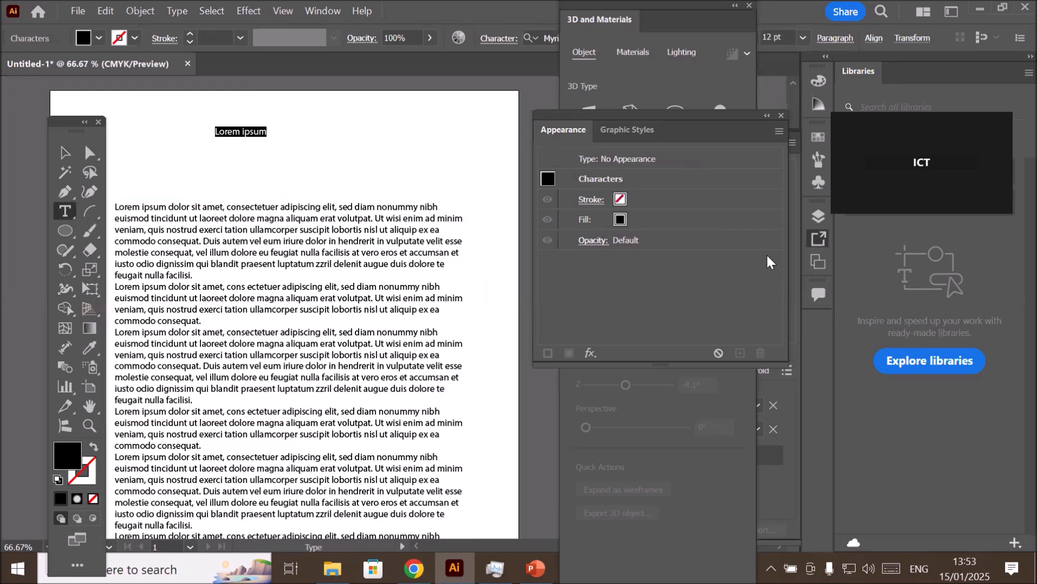
pyautogui.write('Sp')
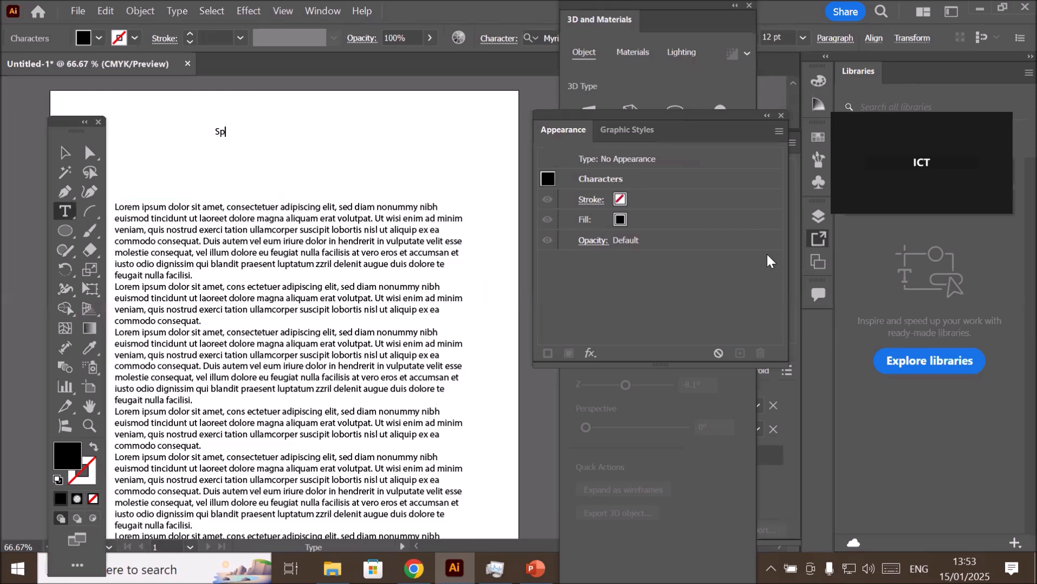
pyautogui.write('orts Headline')
pyautogui.click(65, 152)
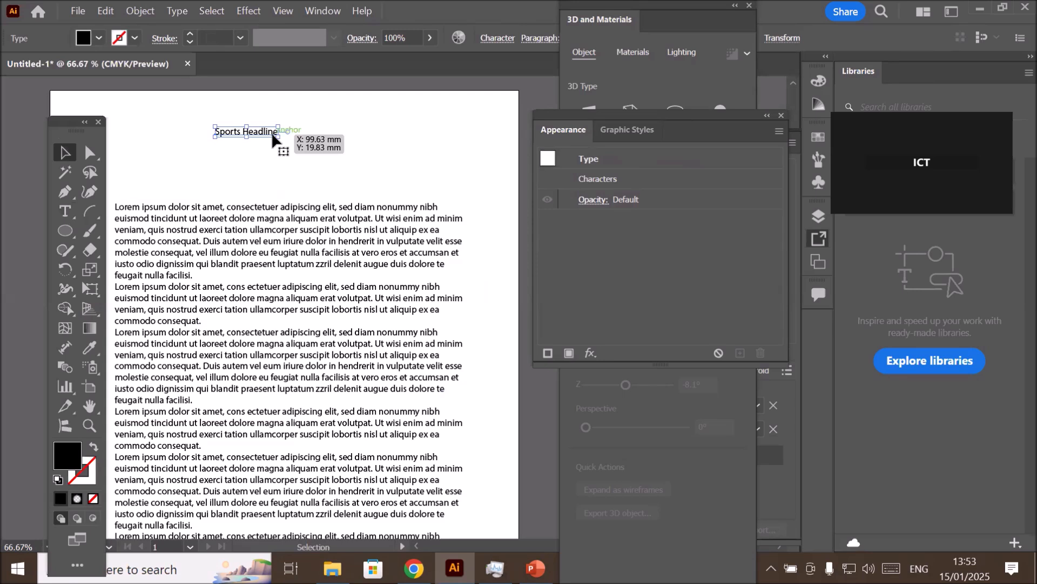
pyautogui.moveTo(276, 137); pyautogui.dragTo(353, 163)
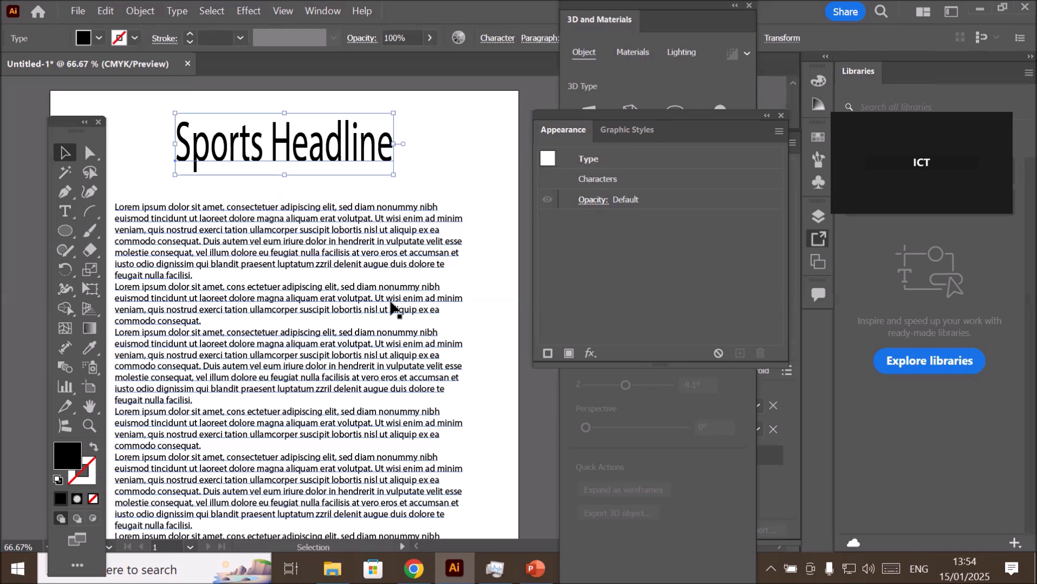
pyautogui.click(590, 353)
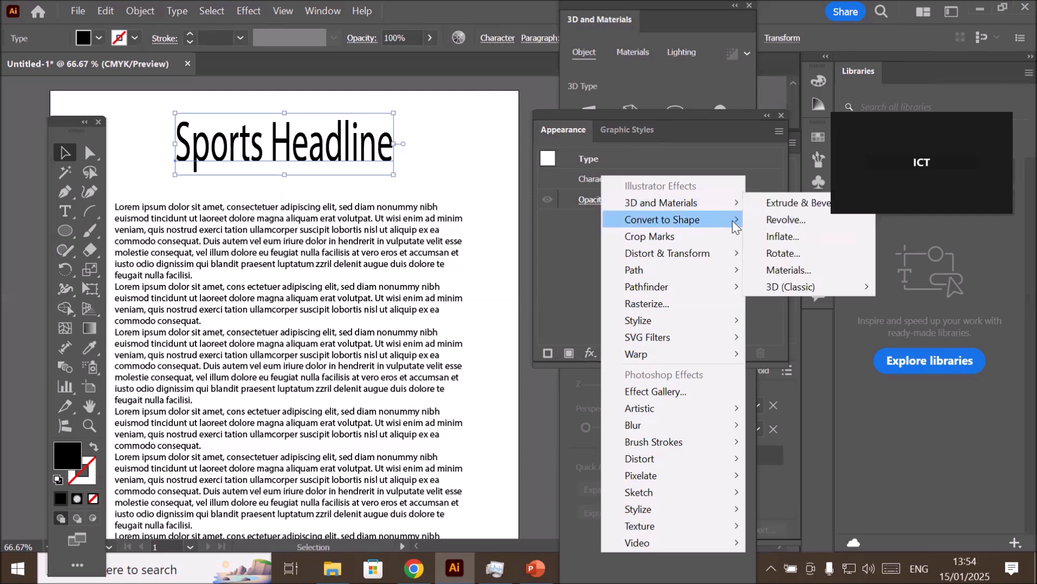
pyautogui.moveTo(736, 226)
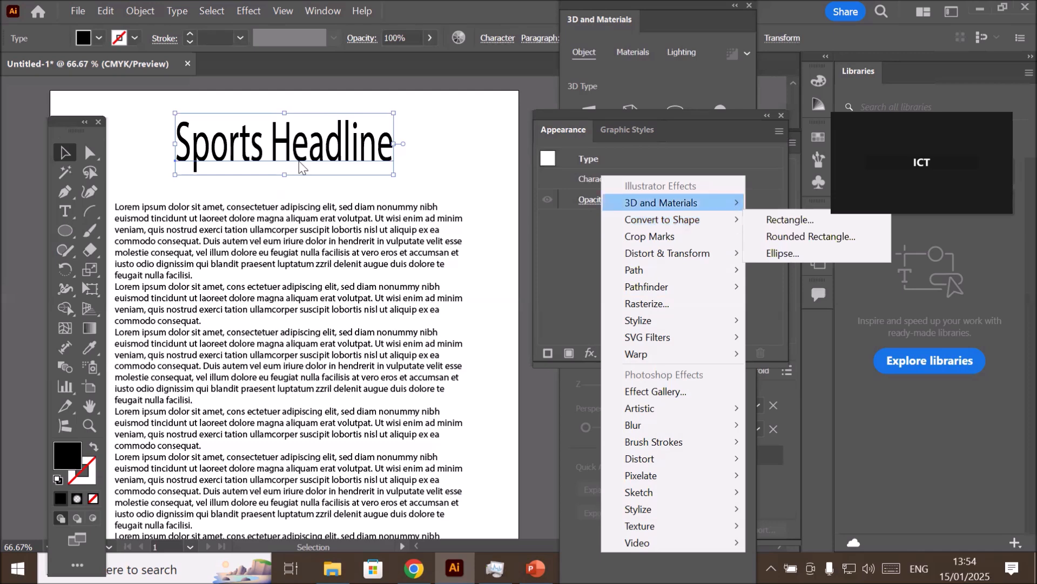
pyautogui.click(64, 157)
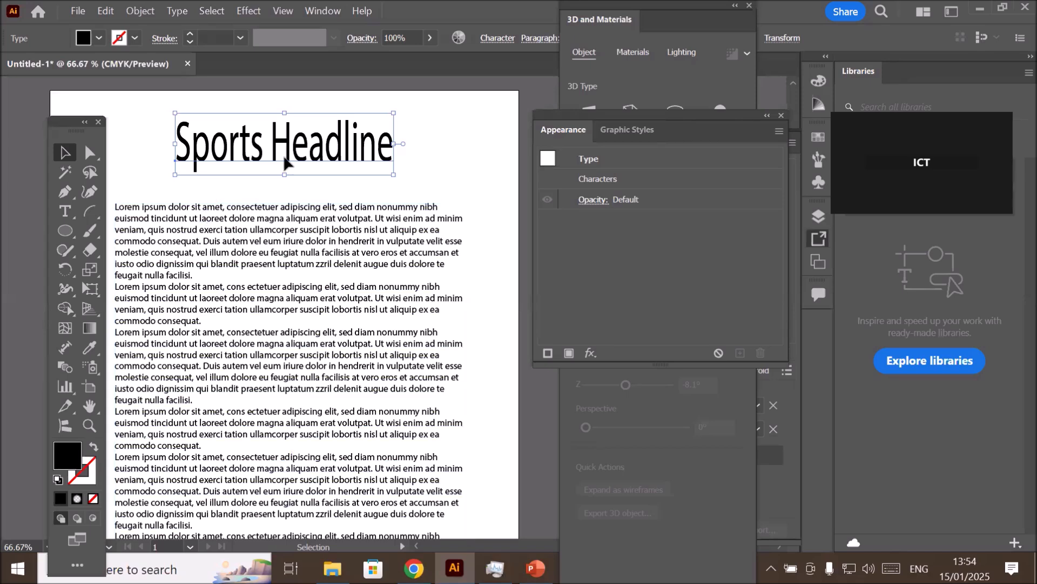
# - Shift the headline slightly down and to the left, and add a new 1 pt black stroke to it
pyautogui.moveTo(287, 154); pyautogui.dragTo(288, 155)
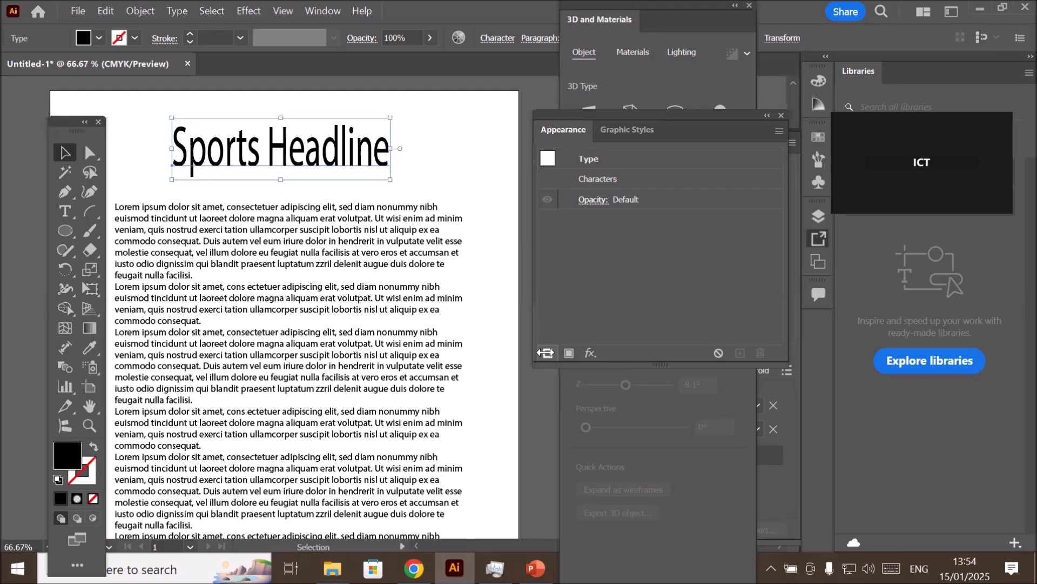
pyautogui.click(545, 352)
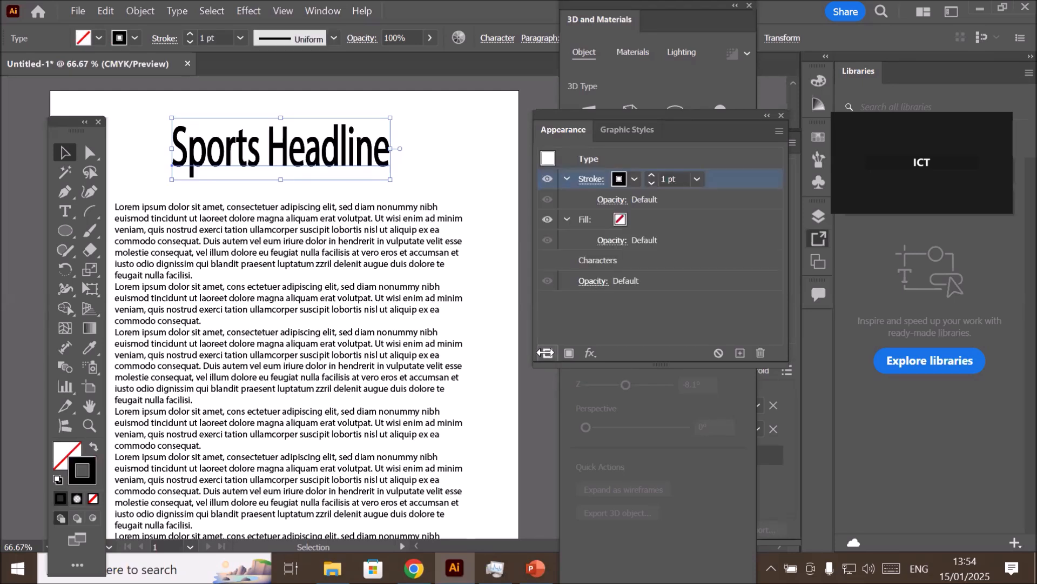
pyautogui.keyDown('alt'); pyautogui.scroll(2, 302, 150); pyautogui.keyUp('alt')
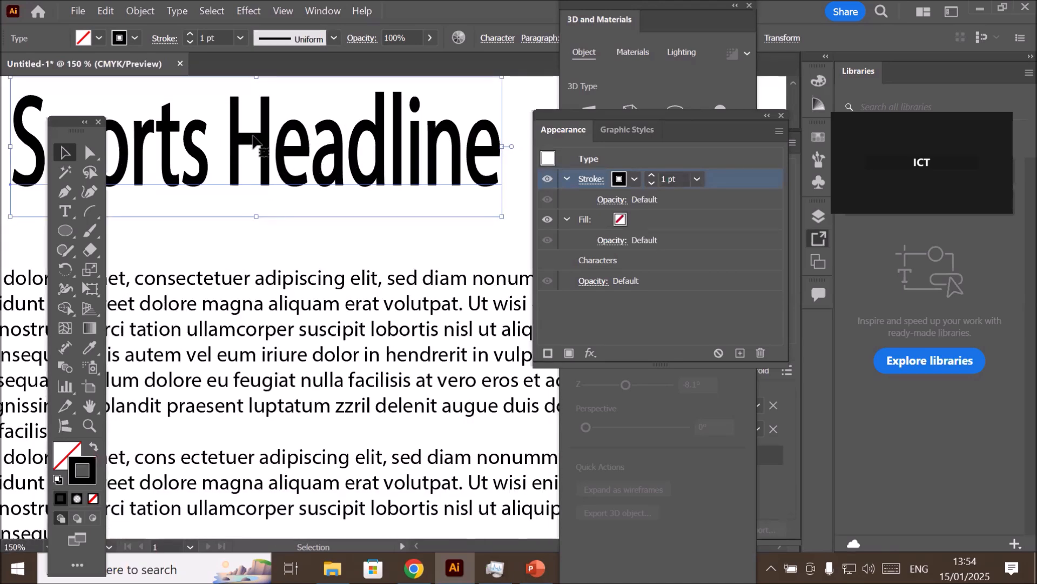
pyautogui.keyDown('alt'); pyautogui.scroll(-2, 254, 142); pyautogui.keyUp('alt')
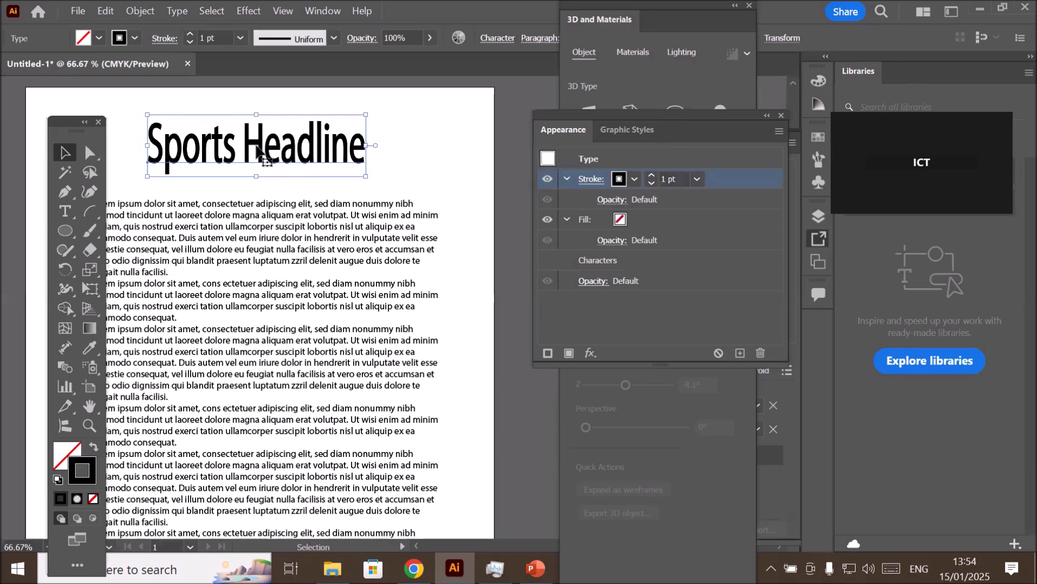
# - Apply the Convert to Shape Rectangle effect to the headline's stroke, keeping its options open clear of the headline
pyautogui.click(589, 352)
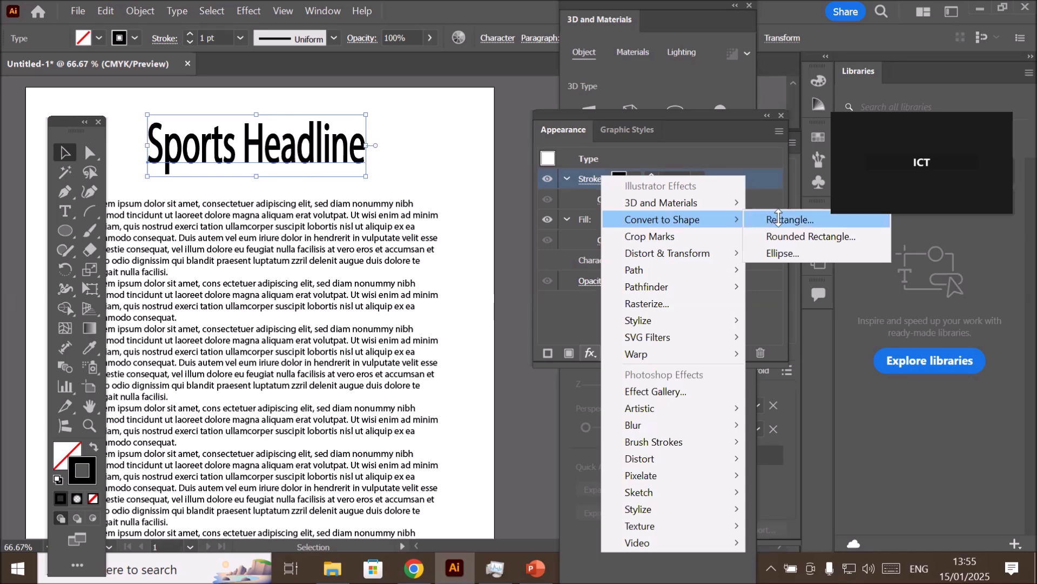
pyautogui.click(778, 219)
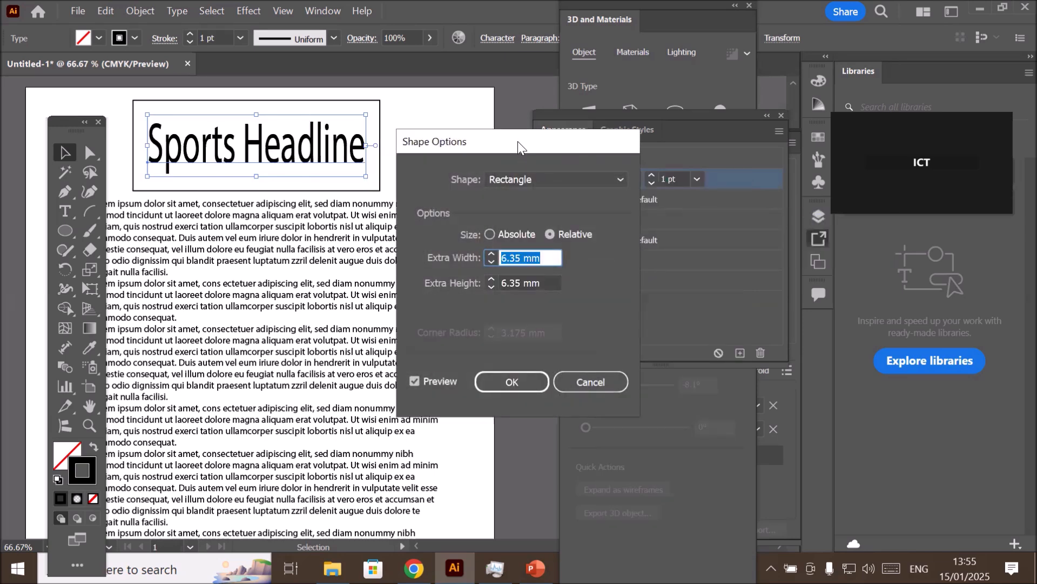
pyautogui.moveTo(520, 145); pyautogui.dragTo(544, 186)
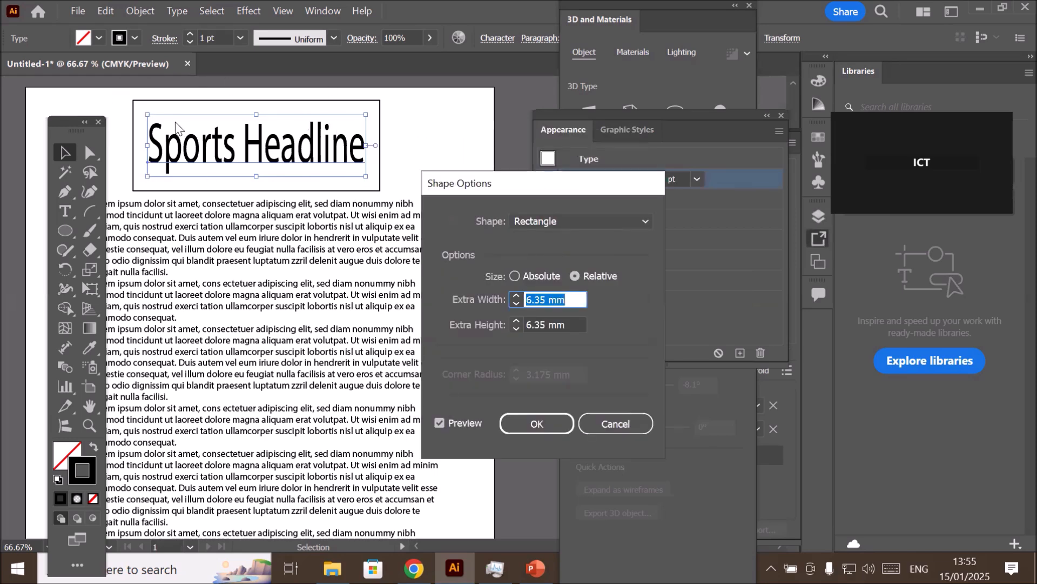
# - Try the Rounded Rectangle and Ellipse shapes around the headline, and return the shape to Rectangle
pyautogui.click(605, 224)
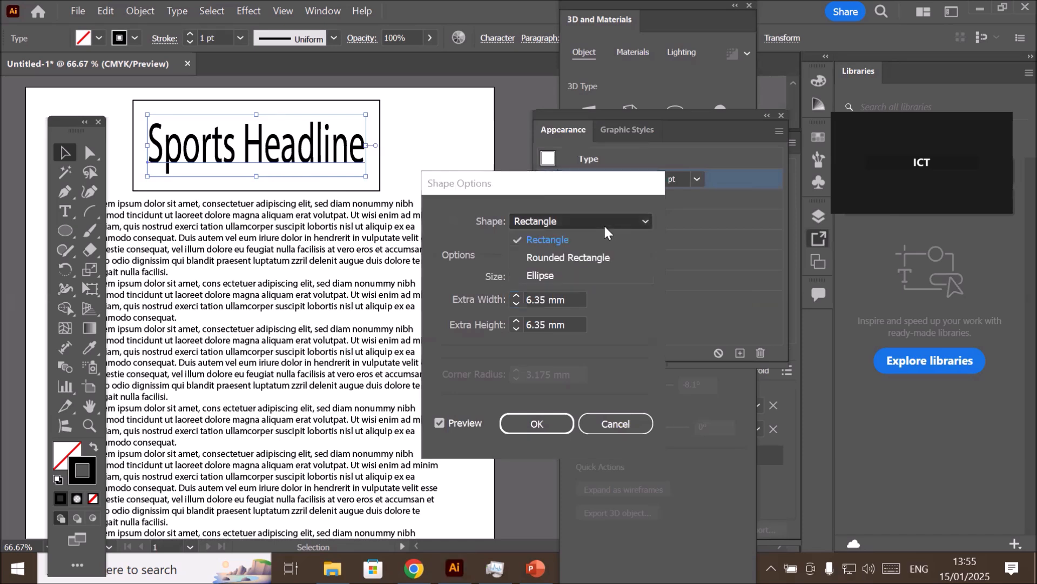
pyautogui.click(601, 258)
pyautogui.click(605, 224)
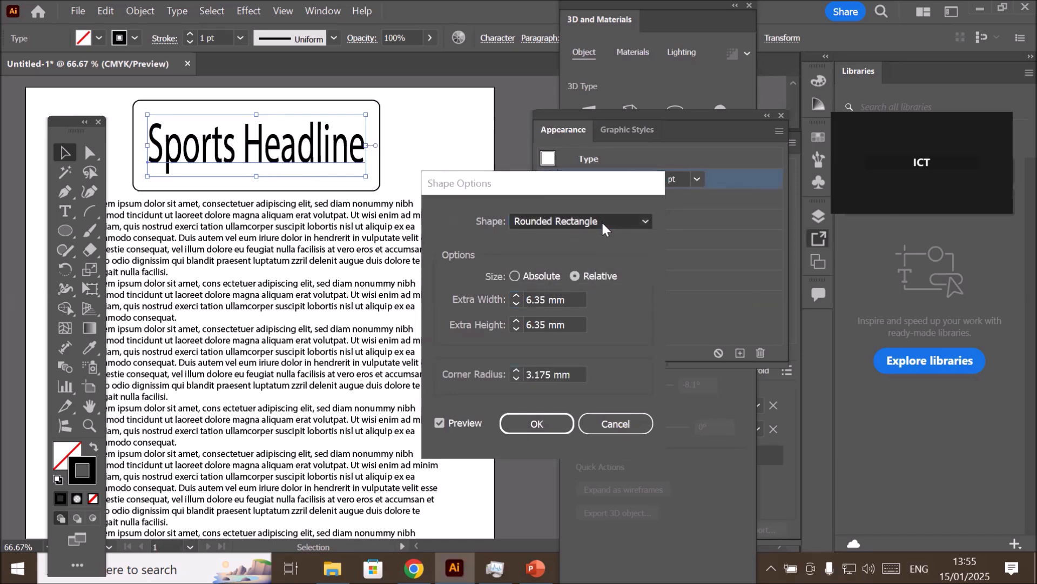
pyautogui.click(583, 274)
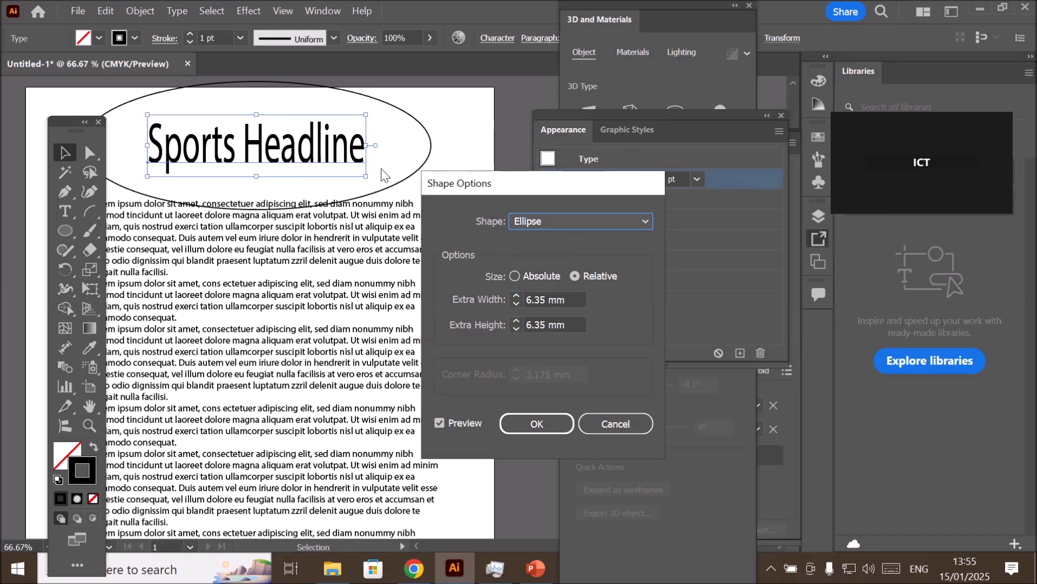
pyautogui.click(584, 233)
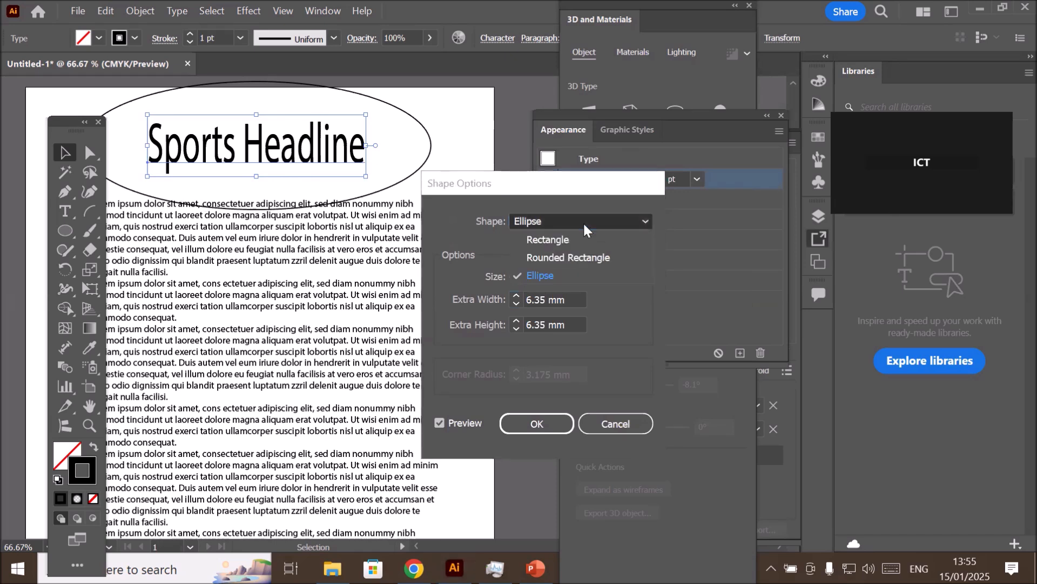
pyautogui.click(577, 240)
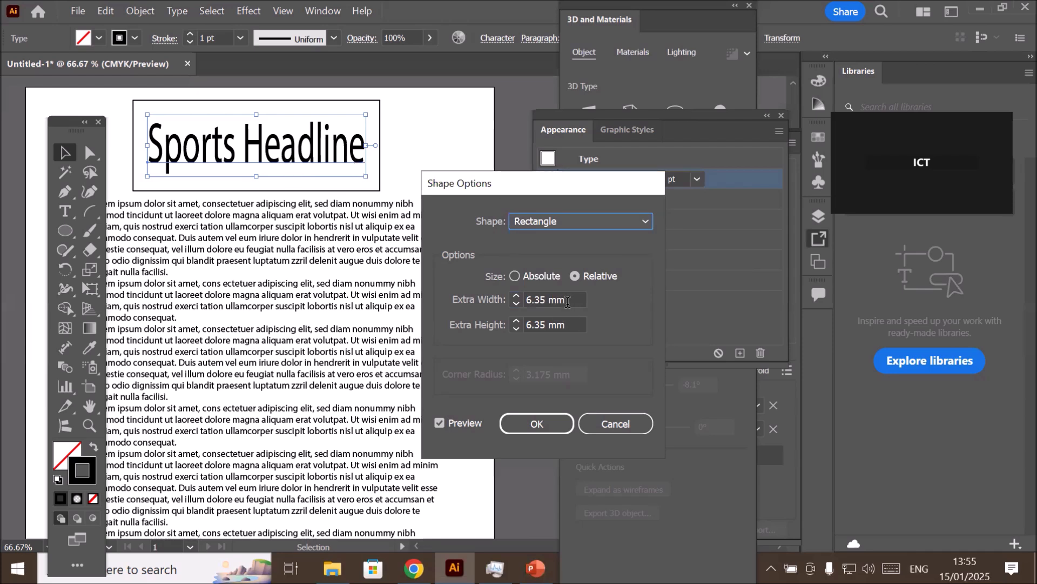
# - Try narrower and wider relative widths for the headline's rectangle, ending with an extra width of 15 mm
pyautogui.click(569, 301)
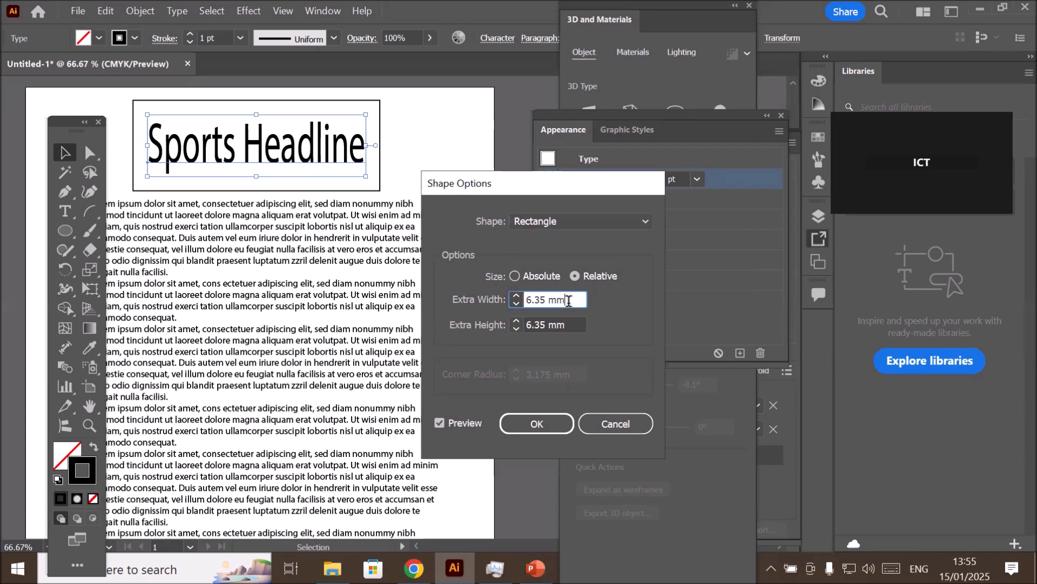
pyautogui.press('Down')
pyautogui.press('Down')
pyautogui.press('Down')
pyautogui.press('Down')
pyautogui.press('Down')
pyautogui.press('Down')
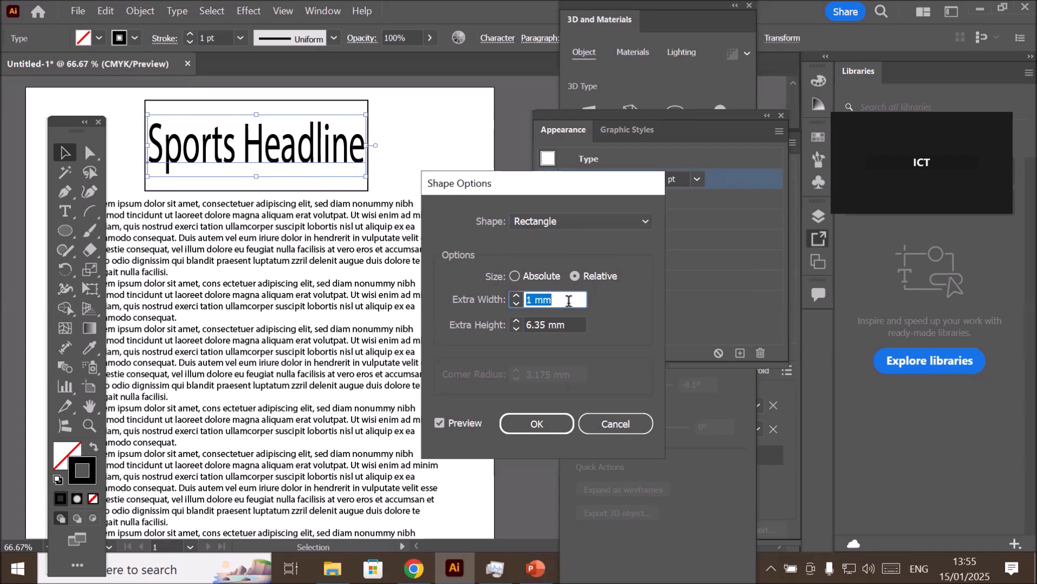
pyautogui.press('Down')
pyautogui.press('Down')
pyautogui.press('Down')
pyautogui.press('Down')
pyautogui.press('Down')
pyautogui.press('Down')
pyautogui.press('Down')
pyautogui.press('Down')
pyautogui.press('Down')
pyautogui.press('Down')
pyautogui.press('Down')
pyautogui.press('Down')
pyautogui.press('Down')
pyautogui.press('Down')
pyautogui.press('Down')
pyautogui.press('Down')
pyautogui.press('Down')
pyautogui.press('Down')
pyautogui.press('Down')
pyautogui.press('Down')
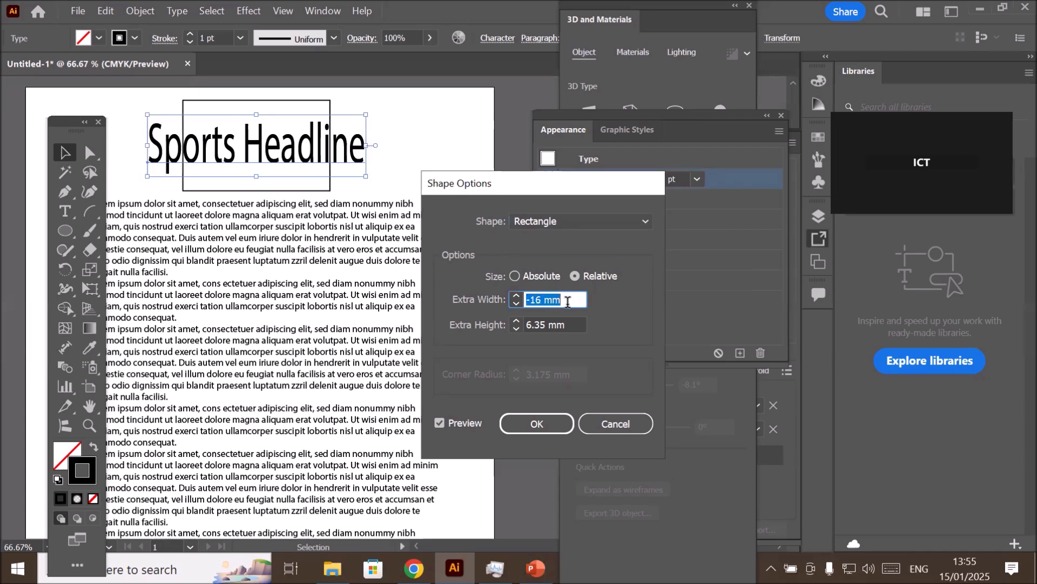
pyautogui.press('Down')
pyautogui.press('Down')
pyautogui.press('Down')
pyautogui.press('Down')
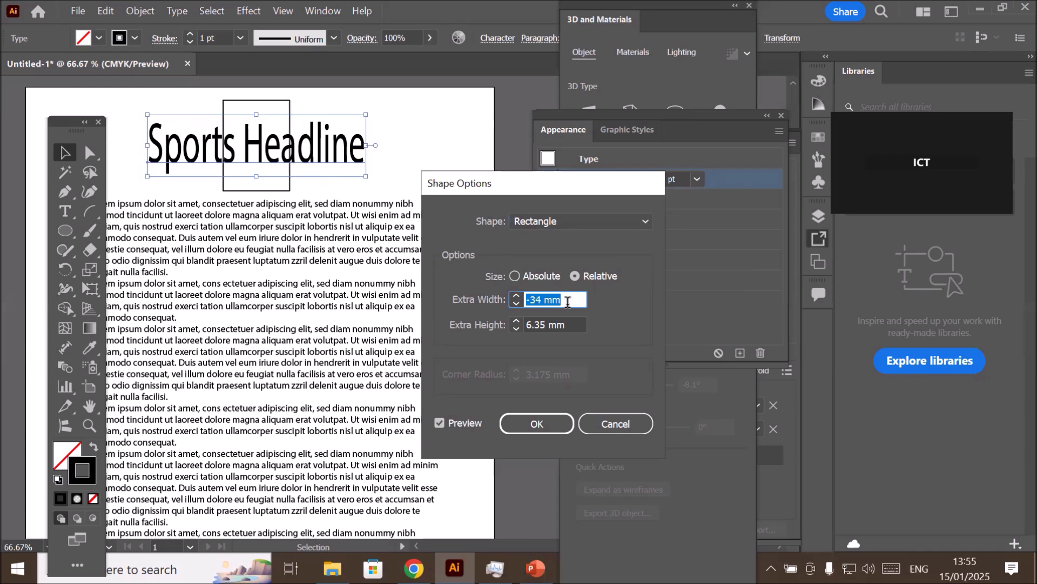
pyautogui.press('Up')
pyautogui.press('Up')
pyautogui.press('Up')
pyautogui.press('Up')
pyautogui.press('Up')
pyautogui.press('Up')
pyautogui.press('Up')
pyautogui.press('Up')
pyautogui.press('Up')
pyautogui.press('Up')
pyautogui.press('Up')
pyautogui.press('Up')
pyautogui.press('Up')
pyautogui.press('Up')
pyautogui.press('Up')
pyautogui.press('Up')
pyautogui.press('Up')
pyautogui.press('Up')
pyautogui.press('Up')
pyautogui.press('Up')
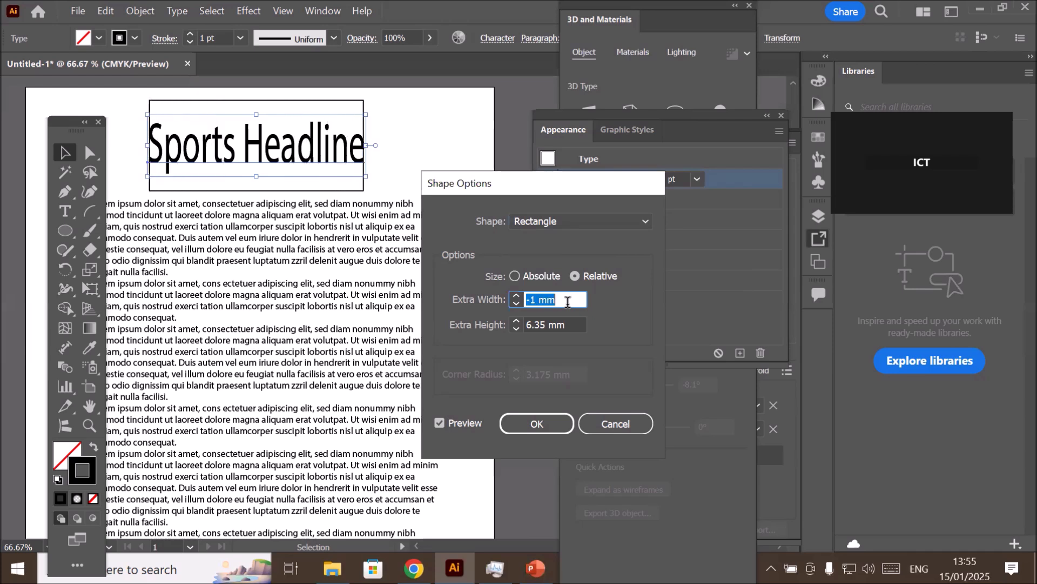
pyautogui.press('Up')
pyautogui.press('Up')
pyautogui.press('Up')
pyautogui.press('Up')
pyautogui.press('Up')
pyautogui.press('Up')
pyautogui.press('Up')
pyautogui.press('Up')
pyautogui.press('Up')
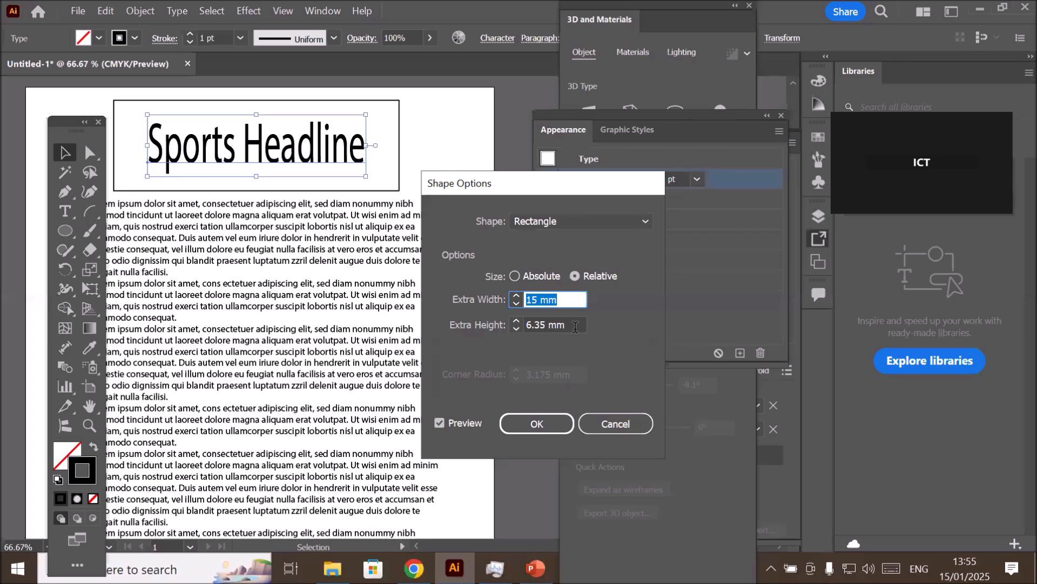
# - Adjust the height of the rectangle around the headline to an extra height of 2 mm
pyautogui.click(578, 324)
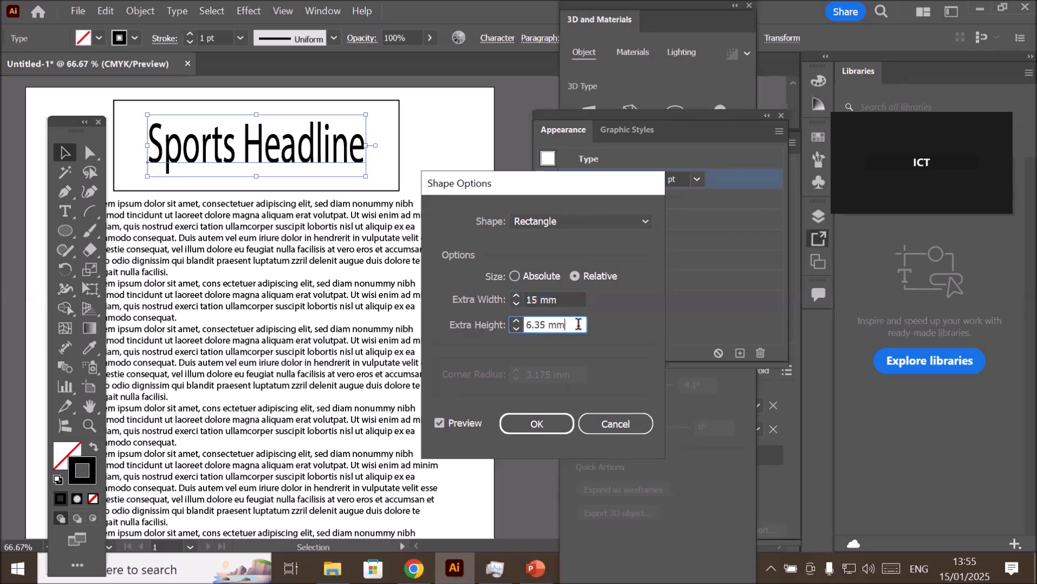
pyautogui.press('Down')
pyautogui.press('Down')
pyautogui.press('Down')
pyautogui.press('Down')
pyautogui.press('Down')
pyautogui.press('Down')
pyautogui.press('Down')
pyautogui.press('Down')
pyautogui.press('Down')
pyautogui.press('Down')
pyautogui.press('Down')
pyautogui.press('Down')
pyautogui.press('Down')
pyautogui.press('Down')
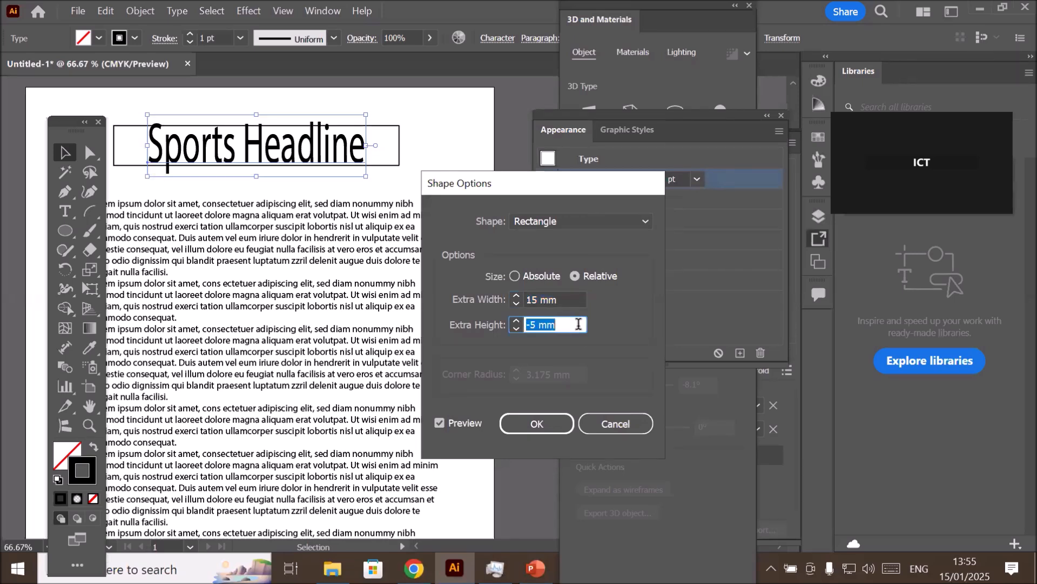
pyautogui.press('Down')
pyautogui.press('Down')
pyautogui.press('Down')
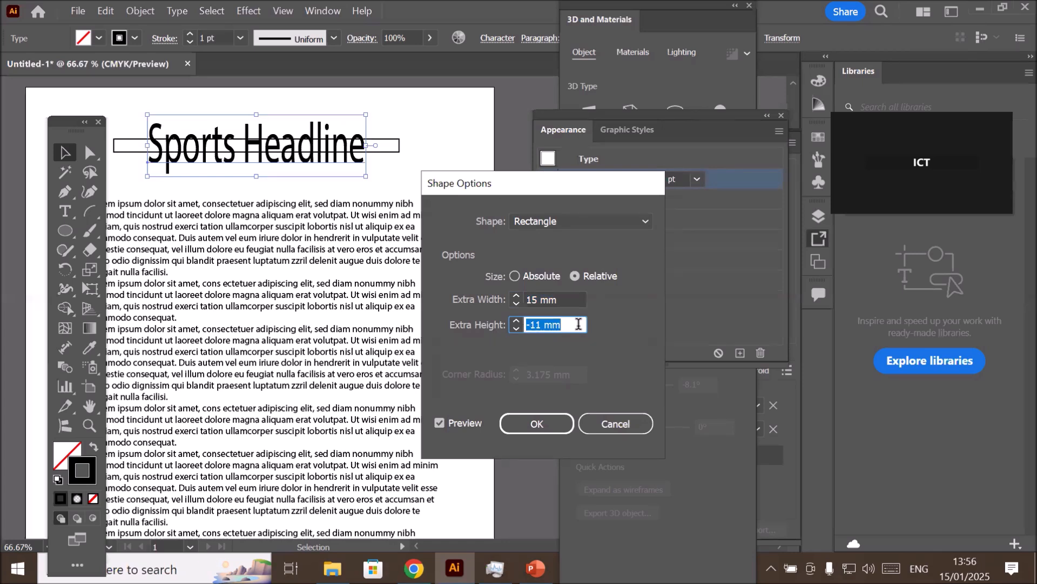
pyautogui.press('Up')
pyautogui.press('Up')
pyautogui.press('Up')
pyautogui.press('Up')
pyautogui.press('Up')
pyautogui.press('Up')
pyautogui.press('Up')
pyautogui.press('Up')
pyautogui.press('Up')
pyautogui.press('Up')
pyautogui.press('Up')
pyautogui.press('Up')
pyautogui.press('Up')
pyautogui.press('Up')
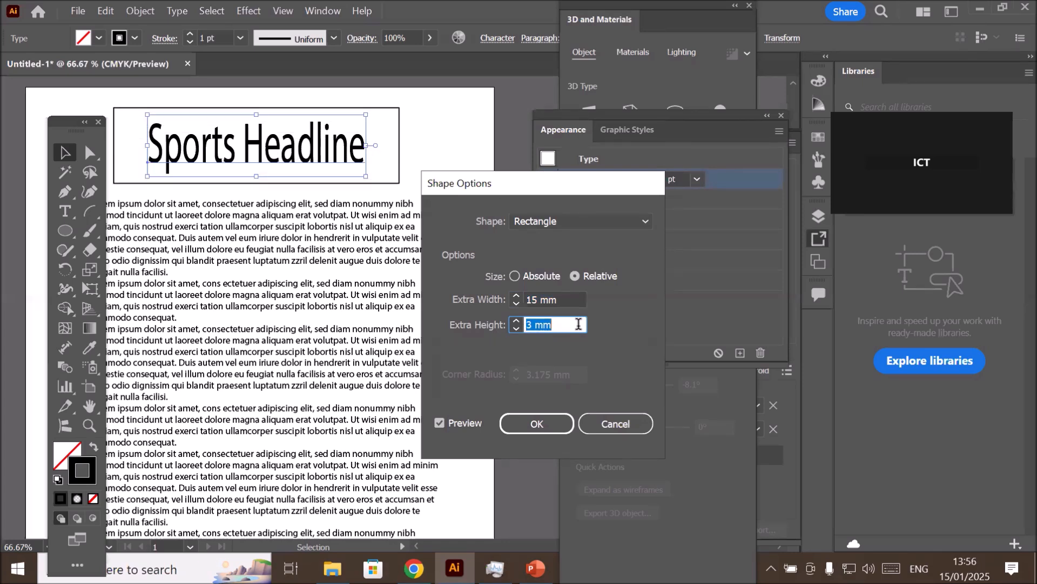
pyautogui.press('Down')
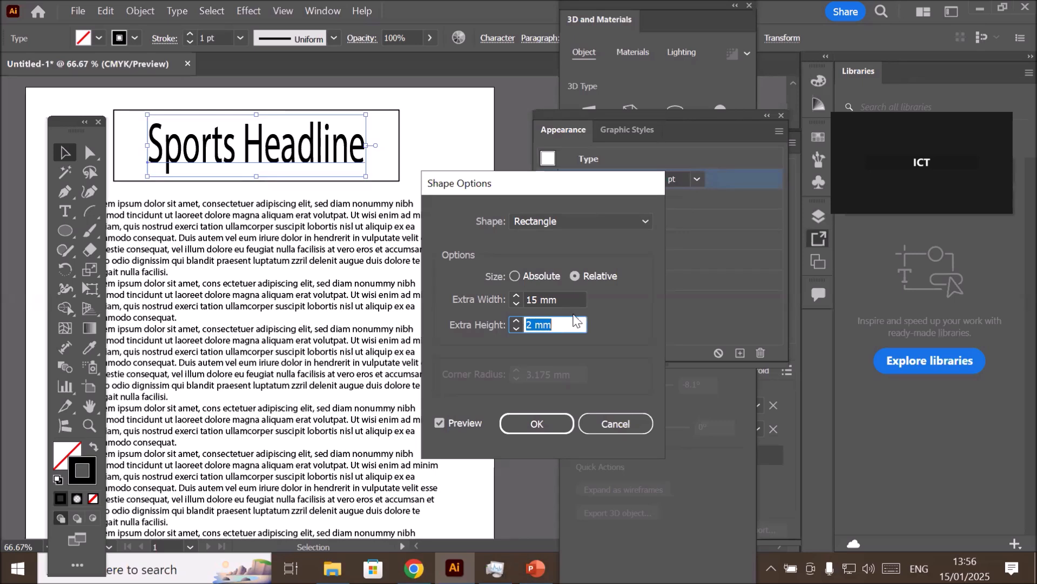
# - Reduce the rectangle's extra width to 9 mm and apply the shape effect to the headline's stroke
pyautogui.click(574, 297)
pyautogui.press('Down')
pyautogui.press('Down')
pyautogui.press('Down')
pyautogui.press('Down')
pyautogui.press('Down')
pyautogui.press('Down')
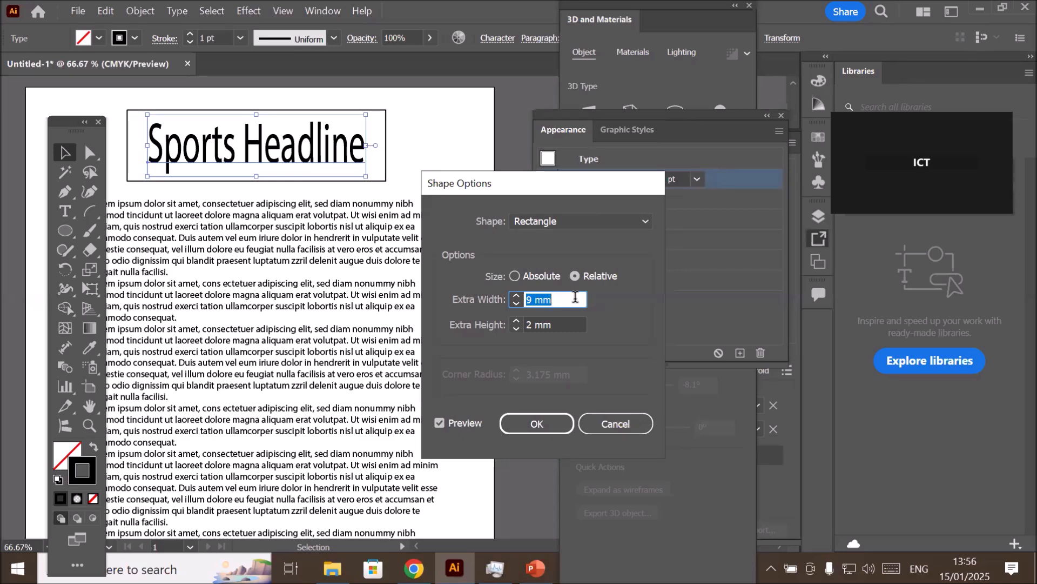
pyautogui.click(520, 430)
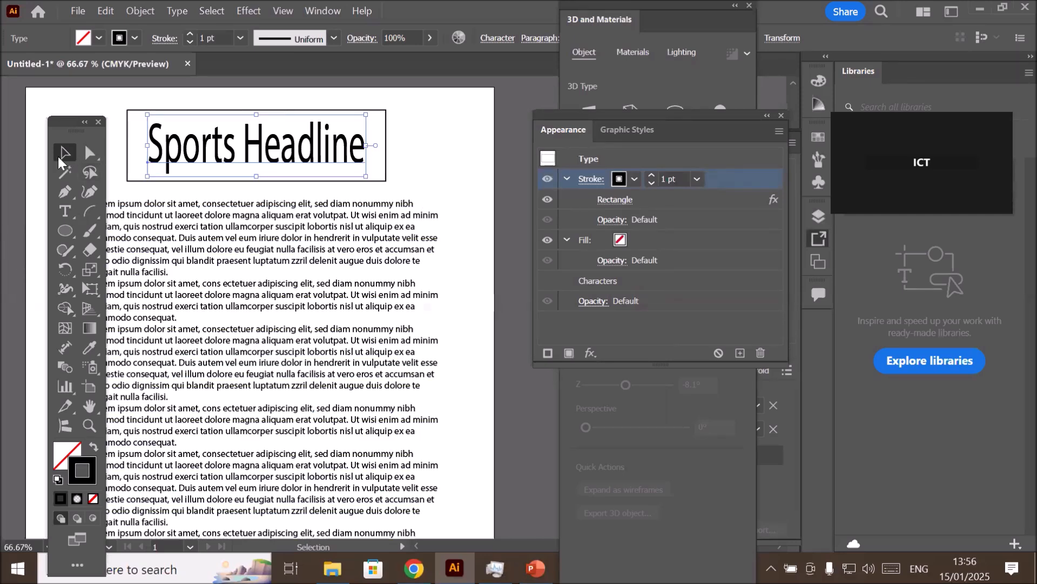
# - Nudge the framed headline slightly and delete its text down to the initial "S"
pyautogui.moveTo(184, 169); pyautogui.dragTo(171, 151)
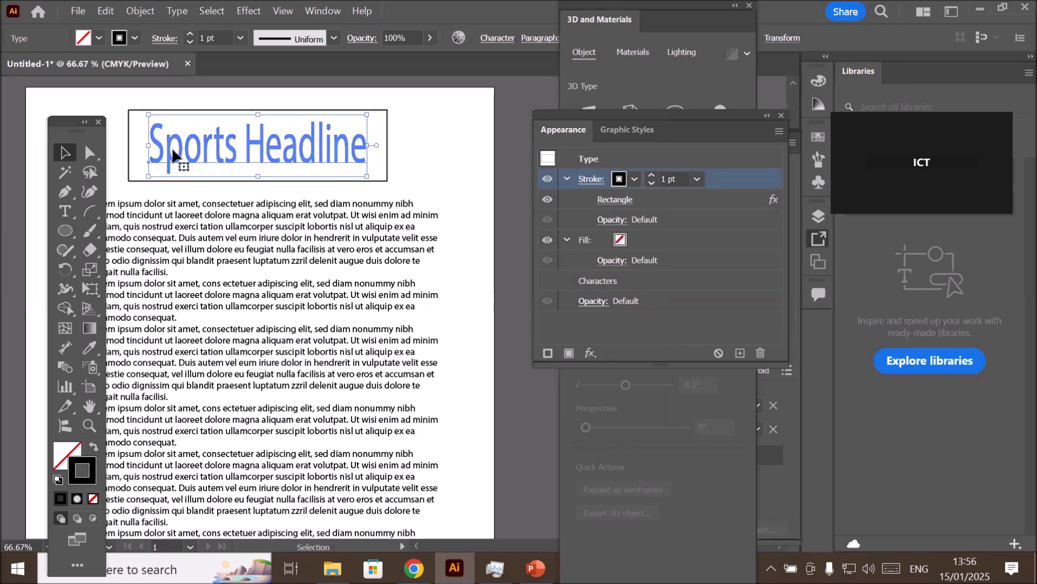
pyautogui.click(65, 212)
pyautogui.tripleClick(266, 147)
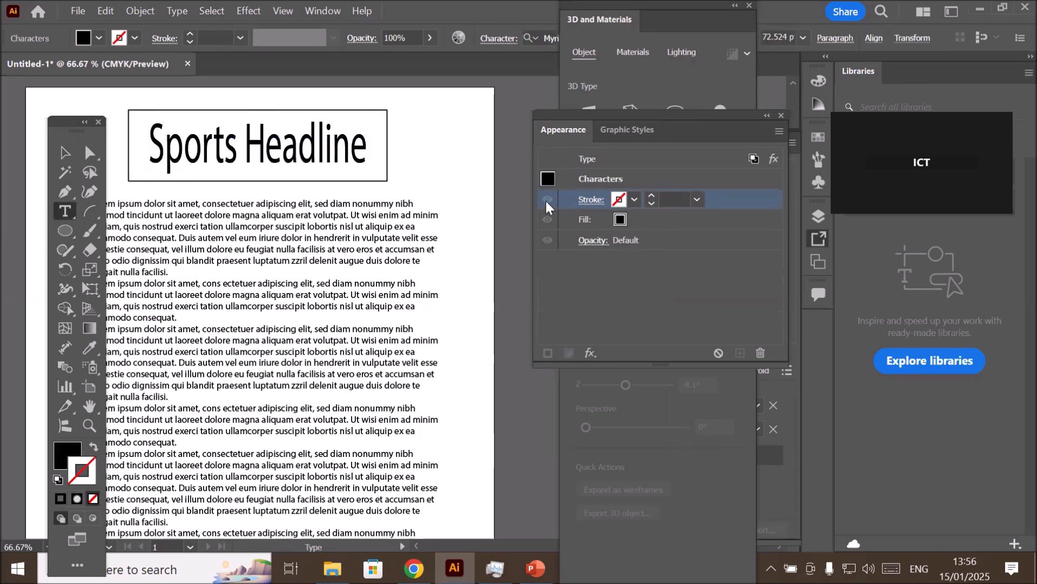
pyautogui.press('Left')
pyautogui.press('Delete')
pyautogui.press('Delete')
pyautogui.press('Delete')
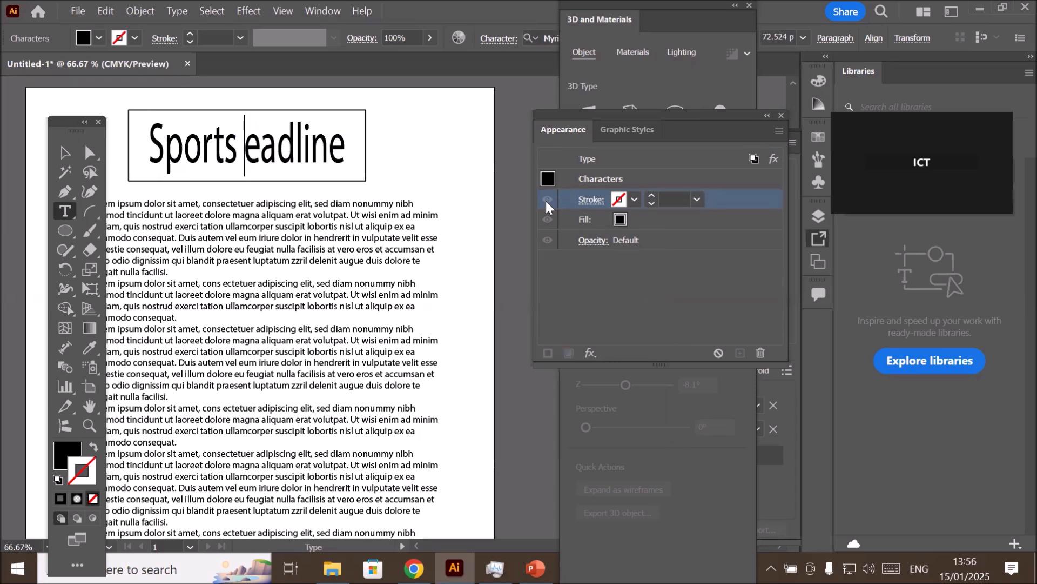
pyautogui.press('Delete')
pyautogui.press('Delete')
pyautogui.press('Delete')
pyautogui.press('Delete')
pyautogui.press('Delete')
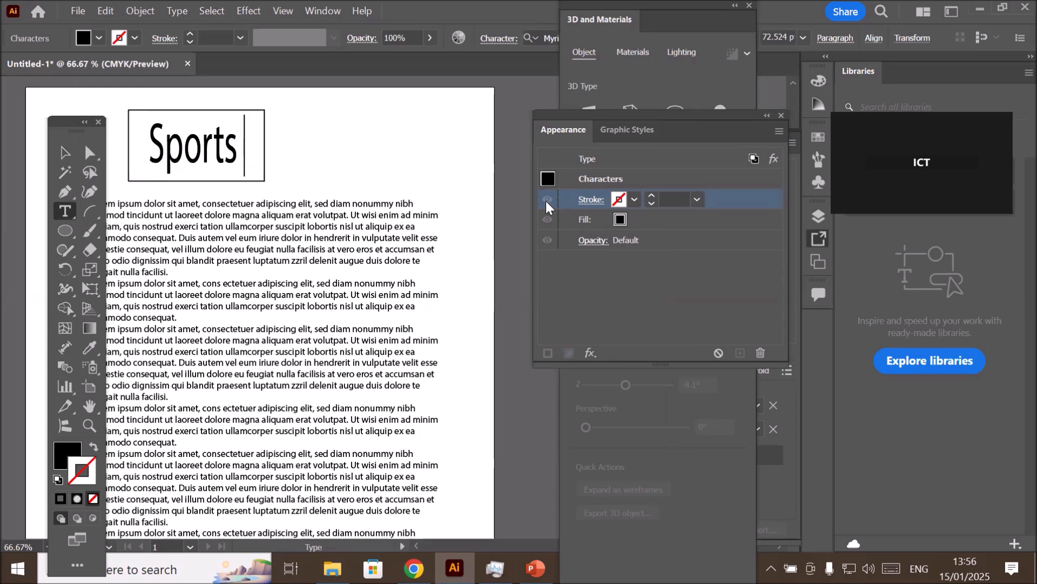
pyautogui.press('BackSpace')
pyautogui.press('BackSpace')
pyautogui.press('BackSpace')
pyautogui.press('BackSpace')
pyautogui.press('BackSpace')
pyautogui.press('BackSpace')
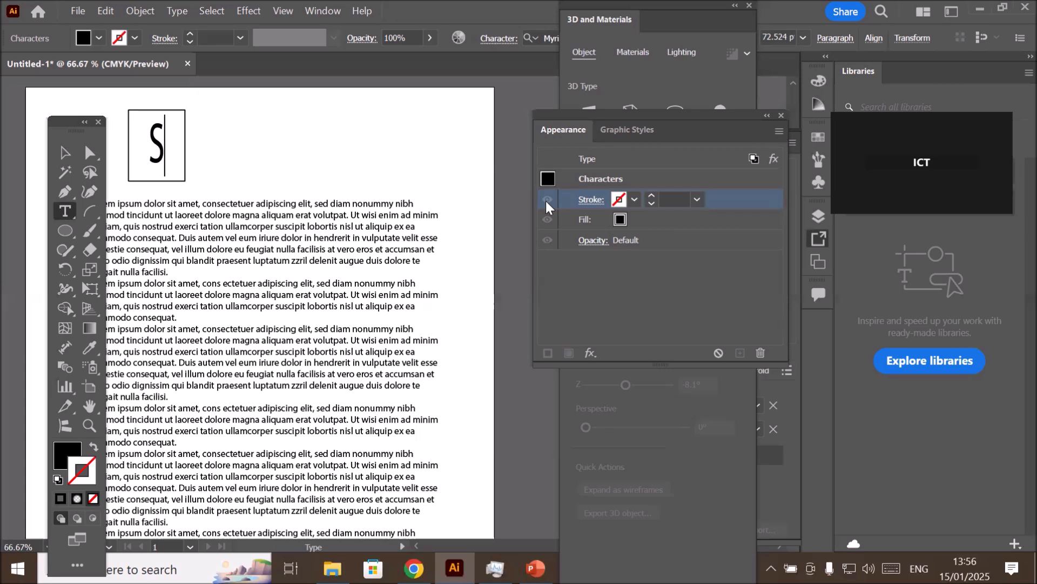
# - Retype the headline as "Sports headline" and add a second line reading "2024-2025"
pyautogui.write('p')
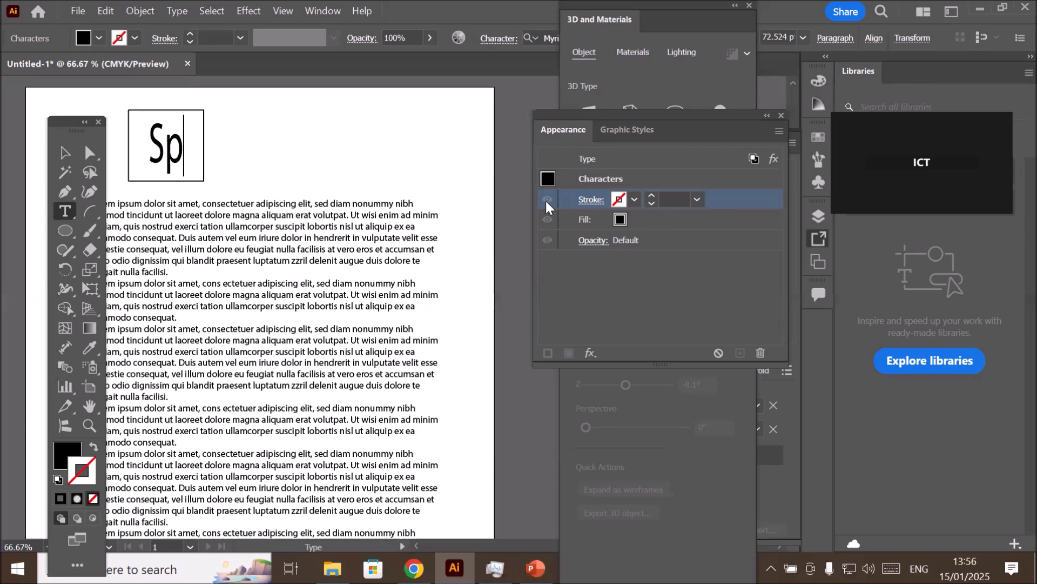
pyautogui.write('orts headline')
pyautogui.press('Return')
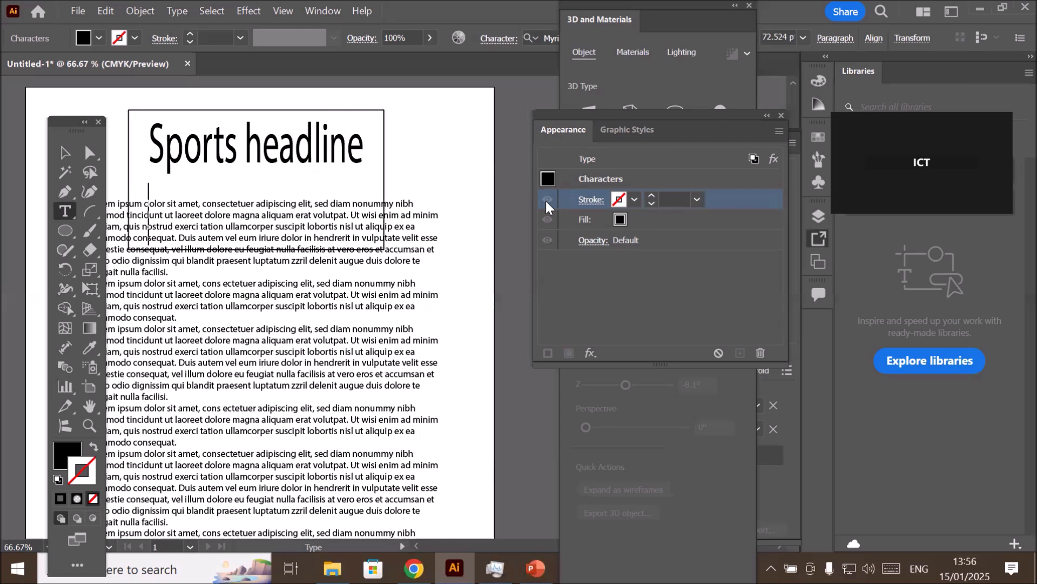
pyautogui.write('20')
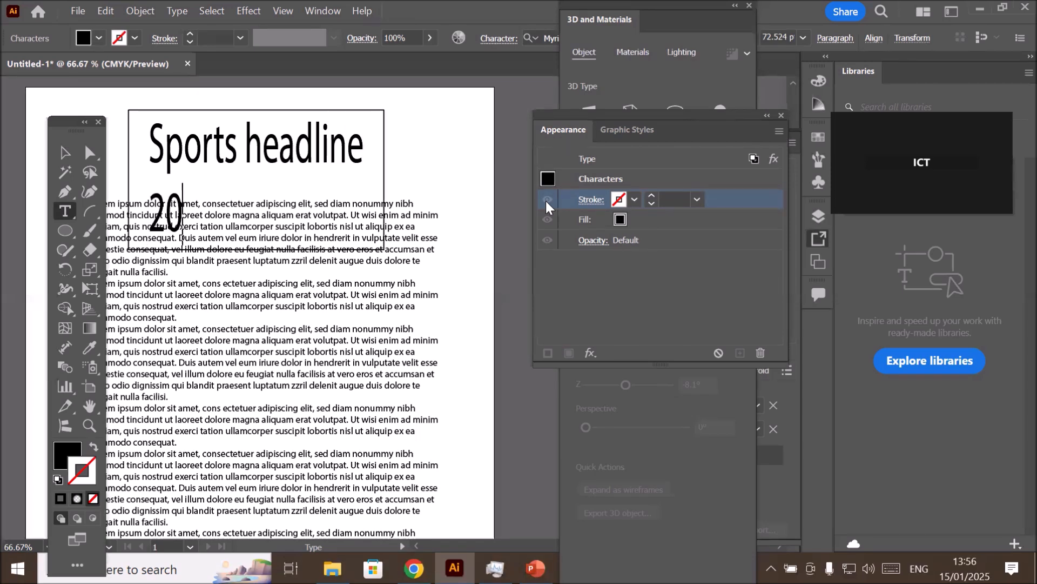
pyautogui.write('24-2025')
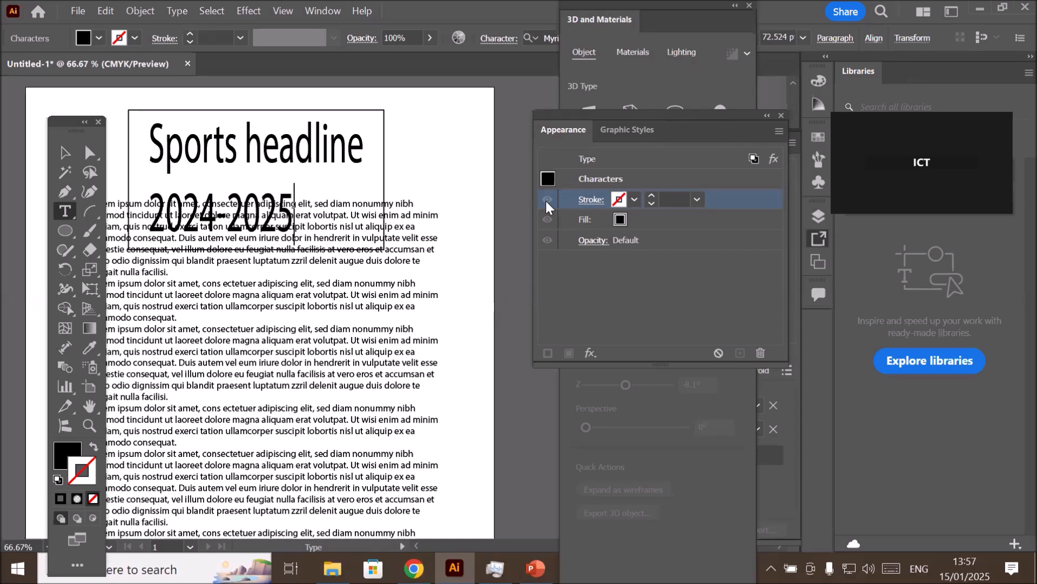
# - Finish editing the text and move the two-line headline with its frame slightly up and left on the page
pyautogui.hotkey('ctrl', 'a')
pyautogui.click(63, 153)
pyautogui.click(221, 113)
pyautogui.moveTo(221, 108)
pyautogui.mouseDown()
pyautogui.moveTo(292, 102)
pyautogui.moveTo(214, 94)
pyautogui.mouseUp()
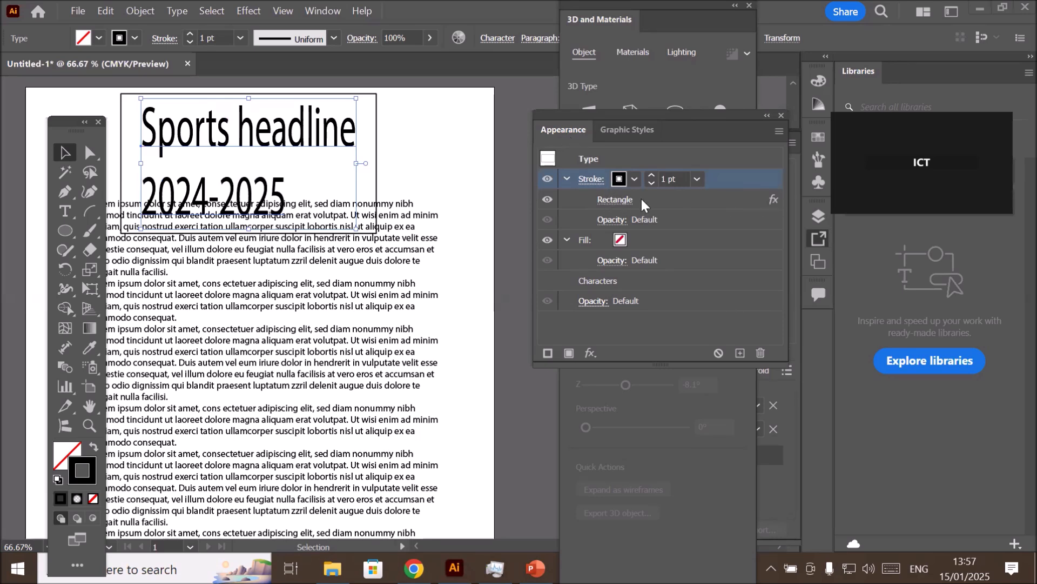
# - Change the headline's stroke shape effect from Rectangle to Ellipse and reduce its relative extra width to -6 mm
pyautogui.click(612, 201)
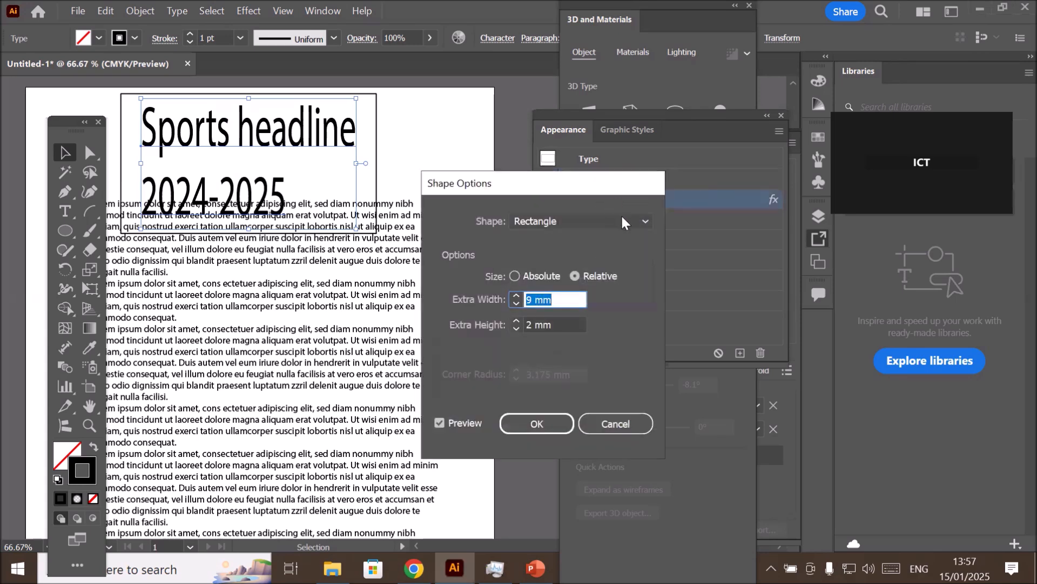
pyautogui.click(622, 220)
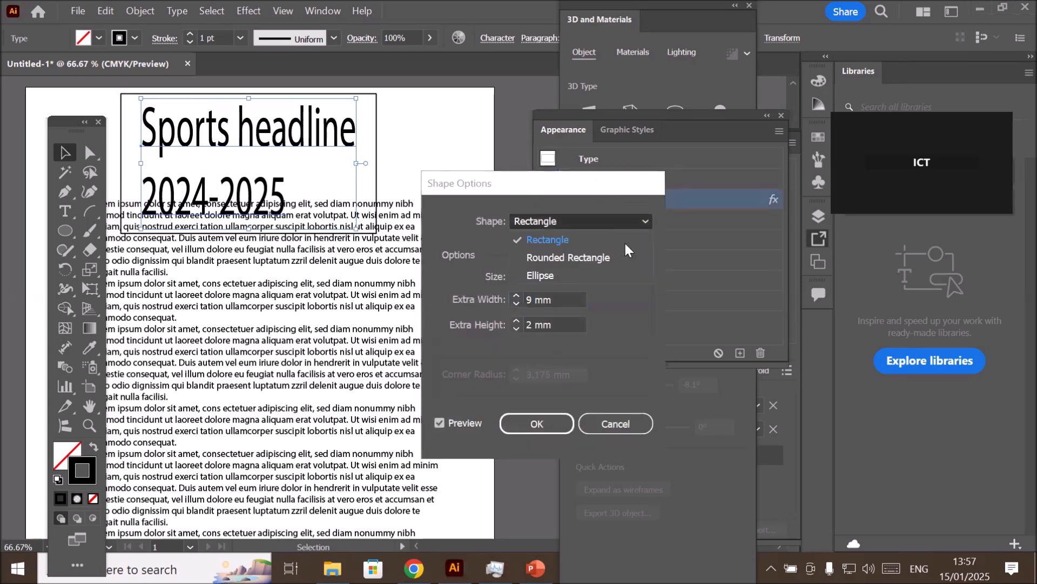
pyautogui.click(578, 276)
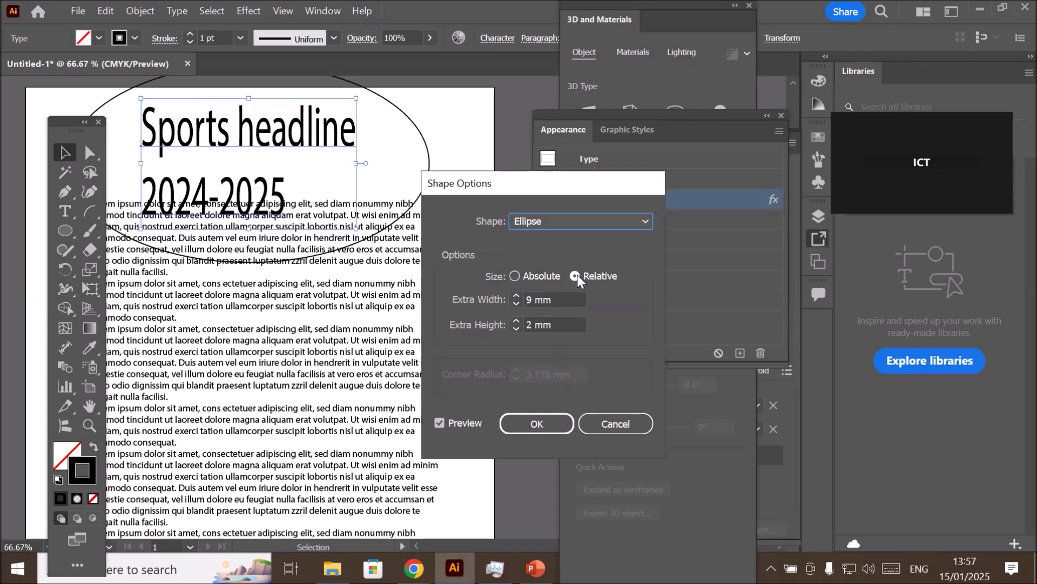
pyautogui.click(564, 300)
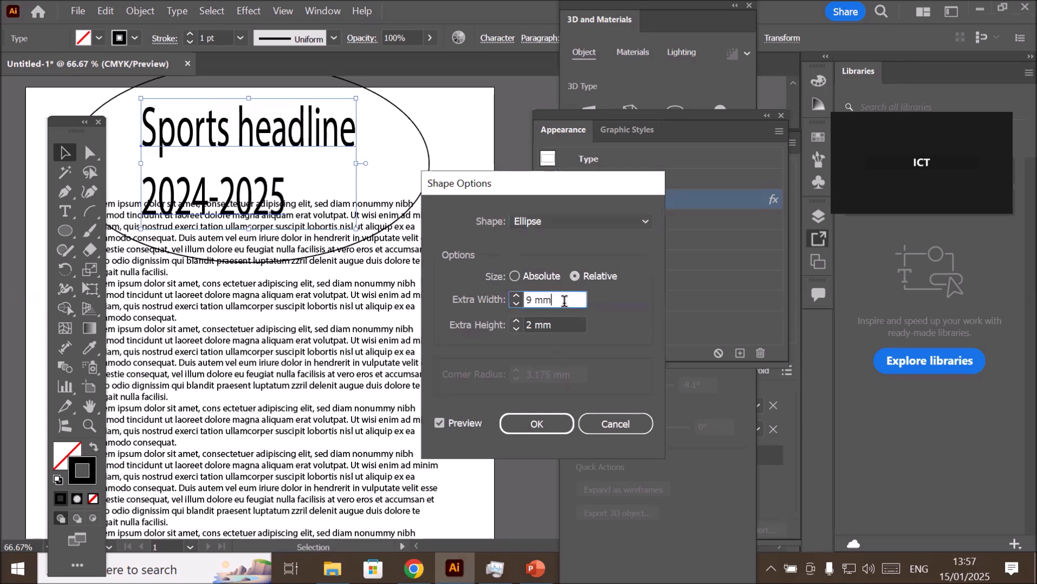
pyautogui.scroll(-3, 551, 302)
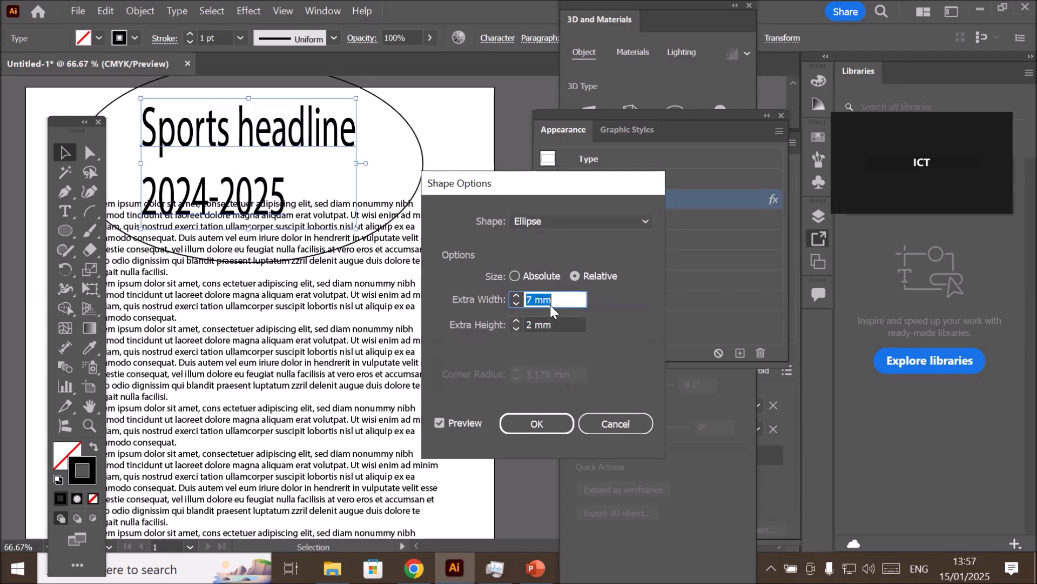
pyautogui.scroll(-11, 551, 301)
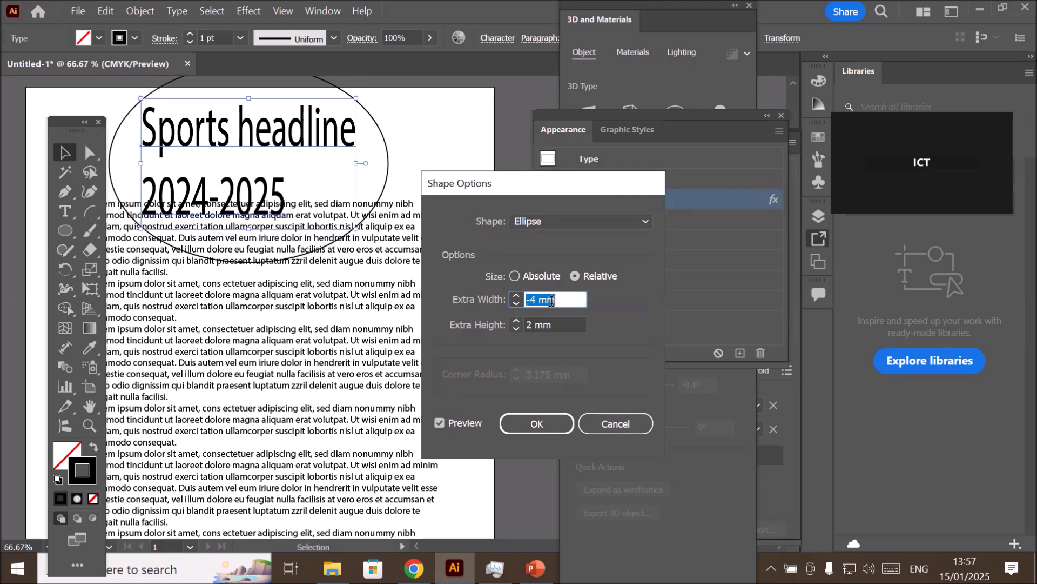
pyautogui.scroll(-1, 551, 301)
# - Adjust the ellipse's extra height to -2 mm and apply the shape effect
pyautogui.click(569, 322)
pyautogui.scroll(-2, 570, 321)
pyautogui.scroll(-9, 570, 321)
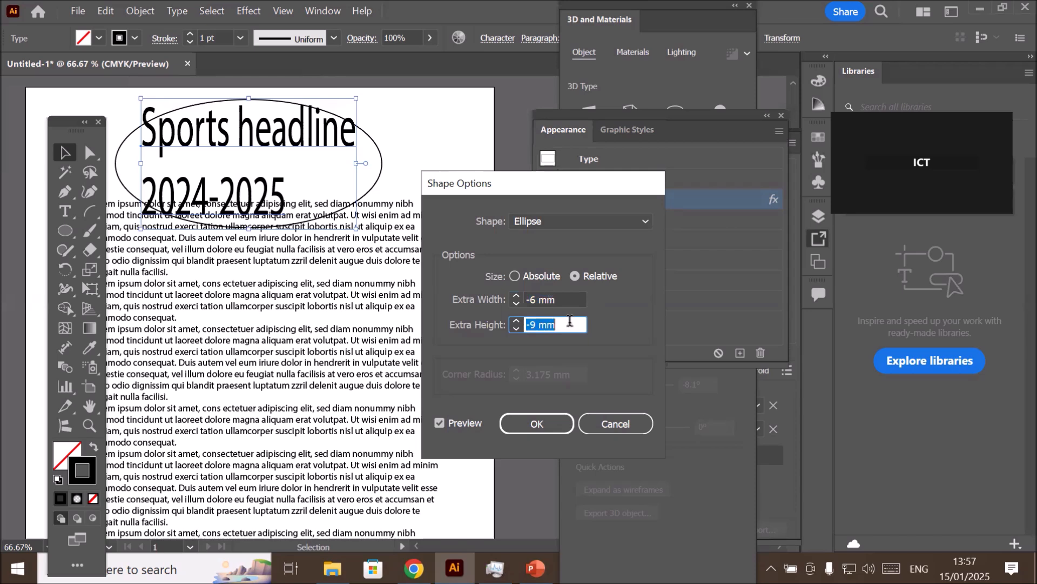
pyautogui.scroll(3, 570, 320)
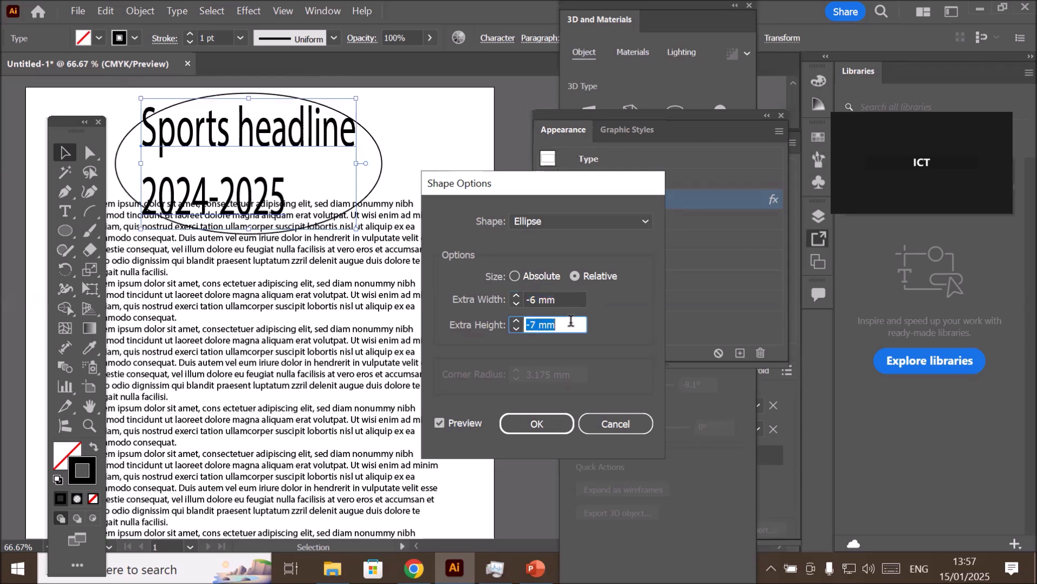
pyautogui.scroll(4, 571, 321)
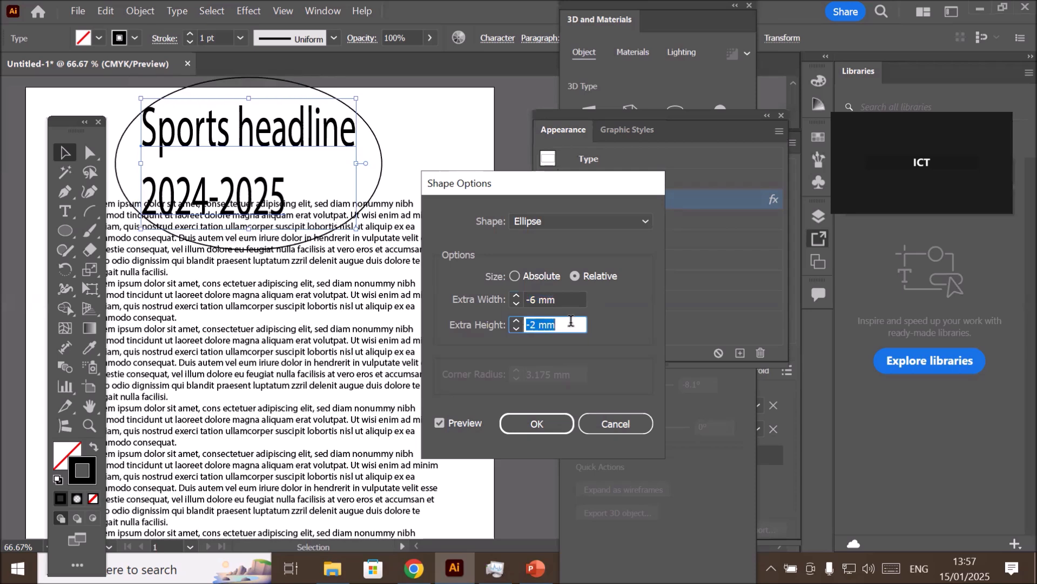
pyautogui.click(546, 422)
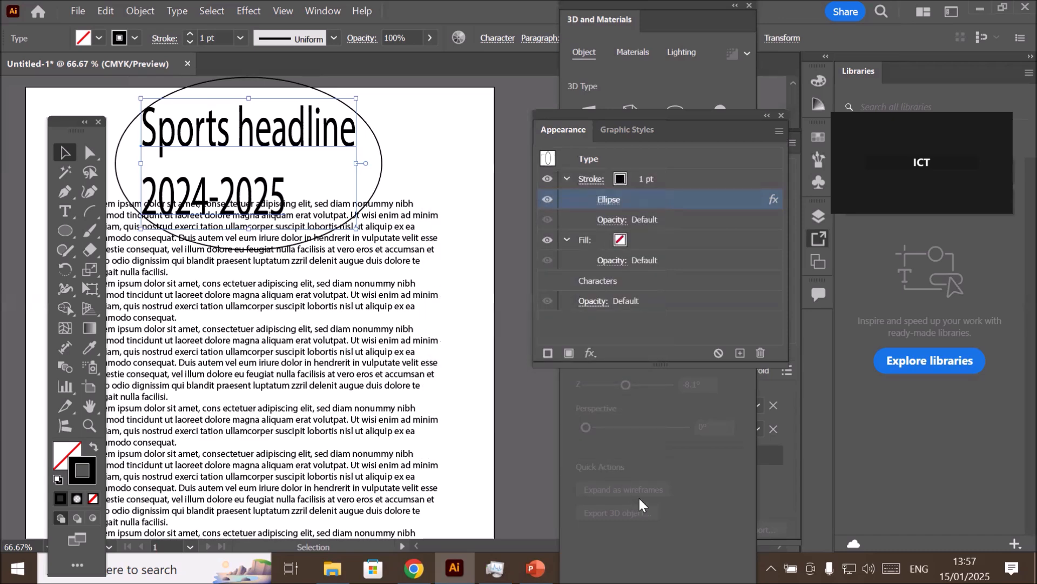
# - Toggle the Ellipse effect's visibility off and on several times, and remove the effect from the headline's stroke
pyautogui.click(547, 199)
pyautogui.click(547, 200)
pyautogui.click(547, 199)
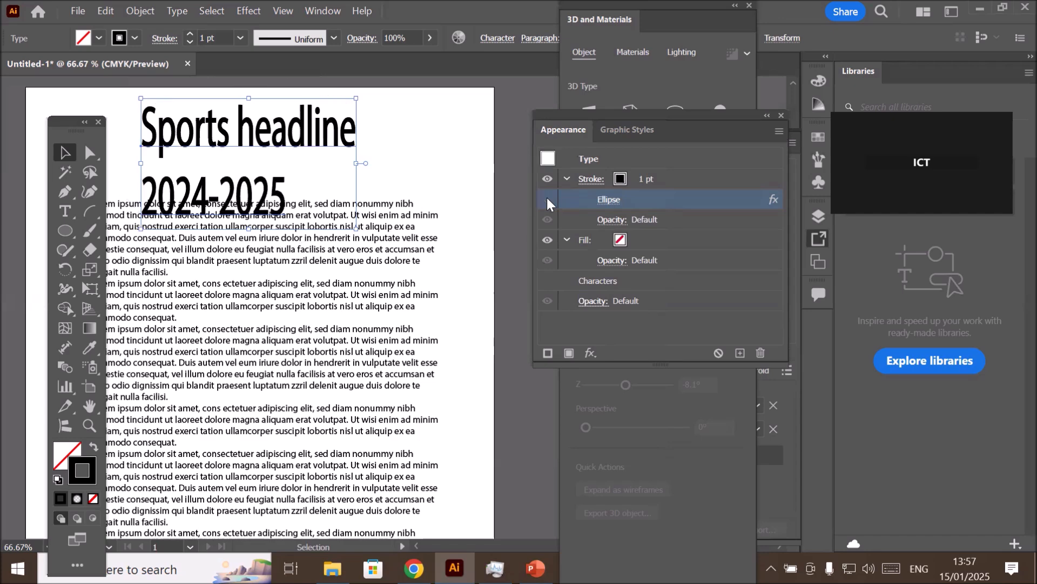
pyautogui.click(546, 200)
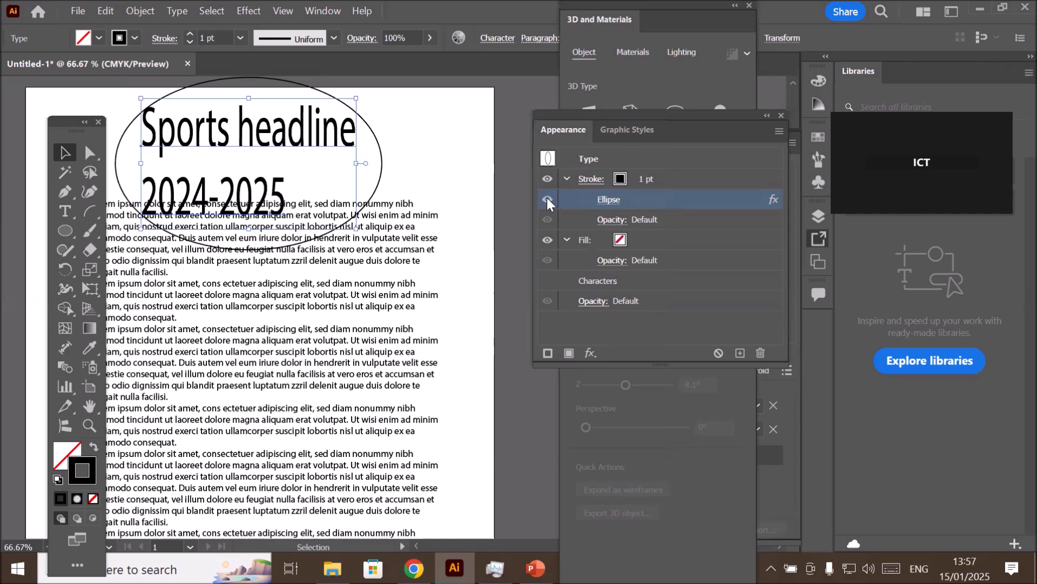
pyautogui.click(547, 200)
pyautogui.click(547, 200)
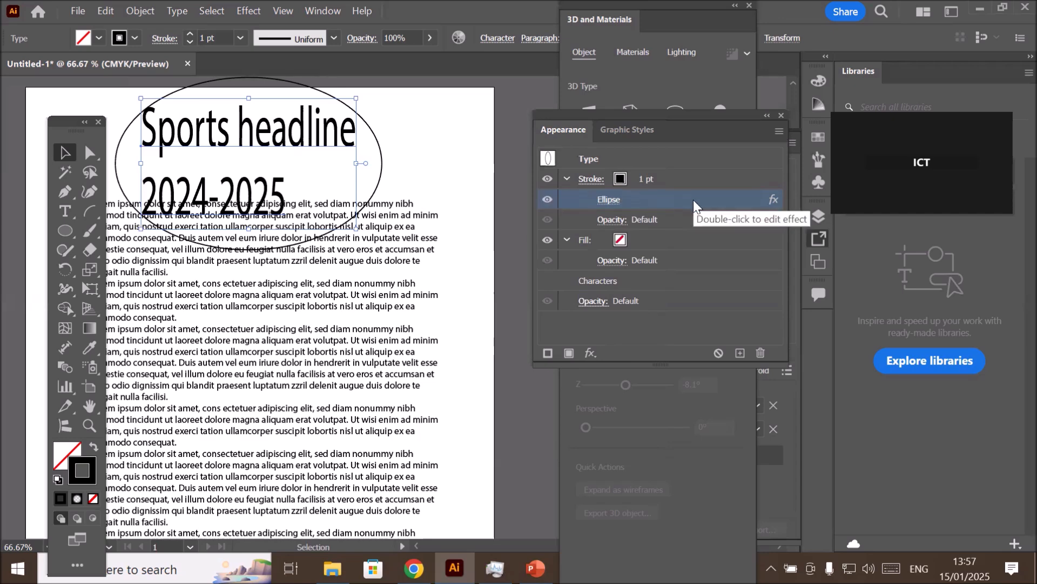
pyautogui.click(759, 353)
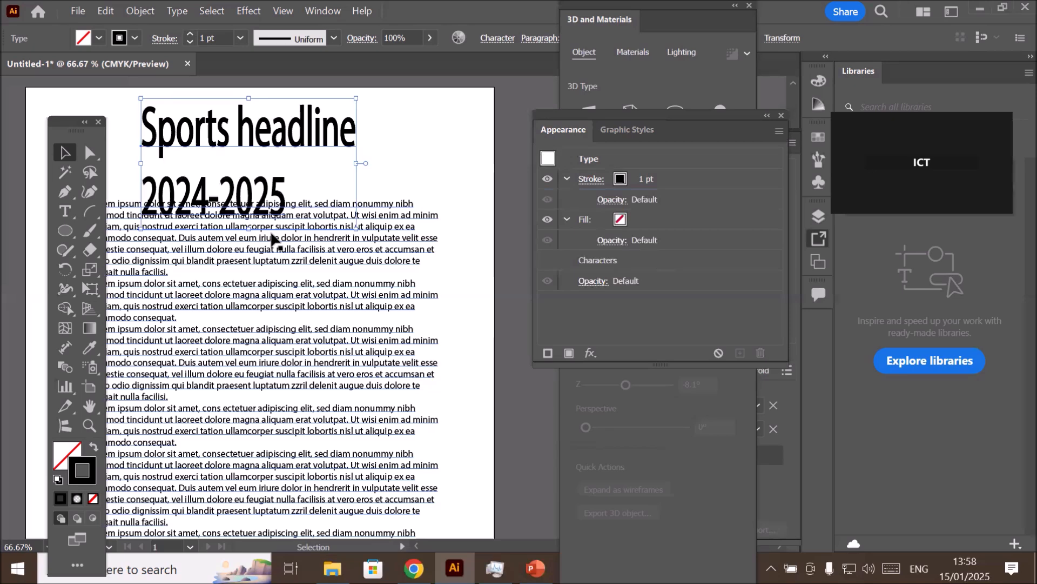
# - Delete the body text block and the headline to clear the artboard
pyautogui.hotkey('ctrl', '-')
pyautogui.hotkey('ctrl', '-')
pyautogui.hotkey('ctrl', '-')
pyautogui.hotkey('ctrl', '+')
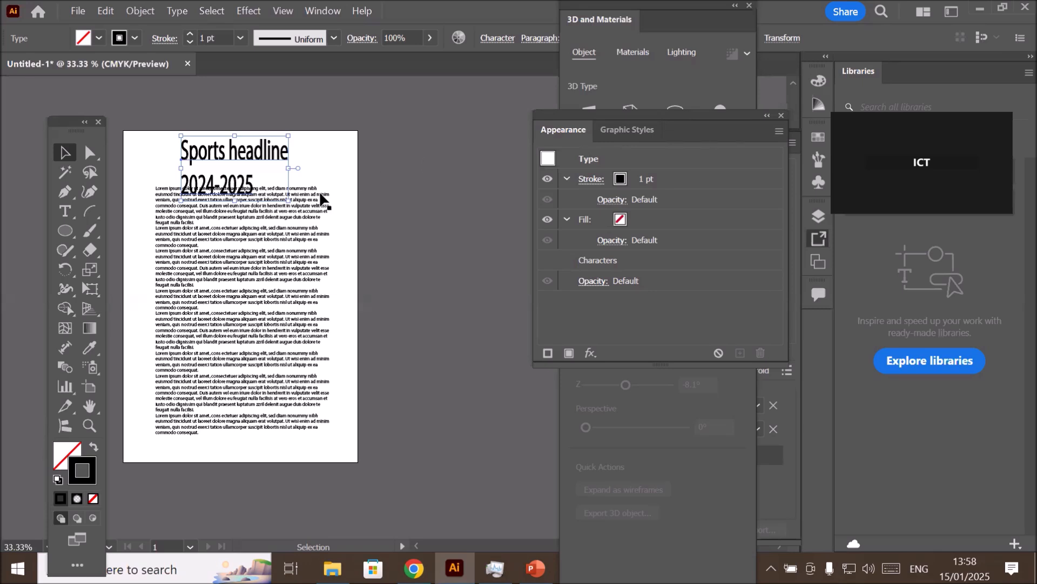
pyautogui.click(209, 269)
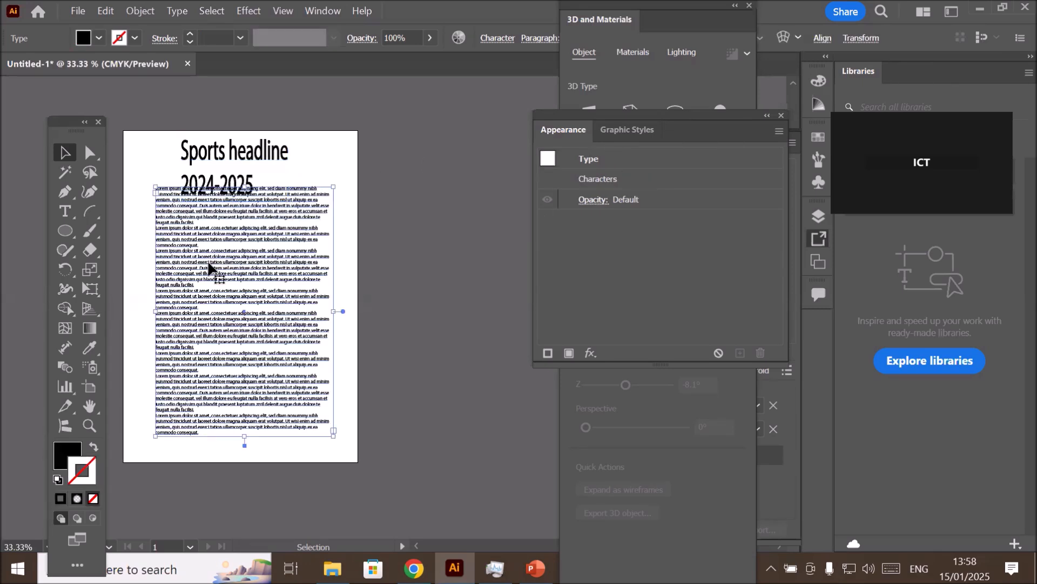
pyautogui.press('Delete')
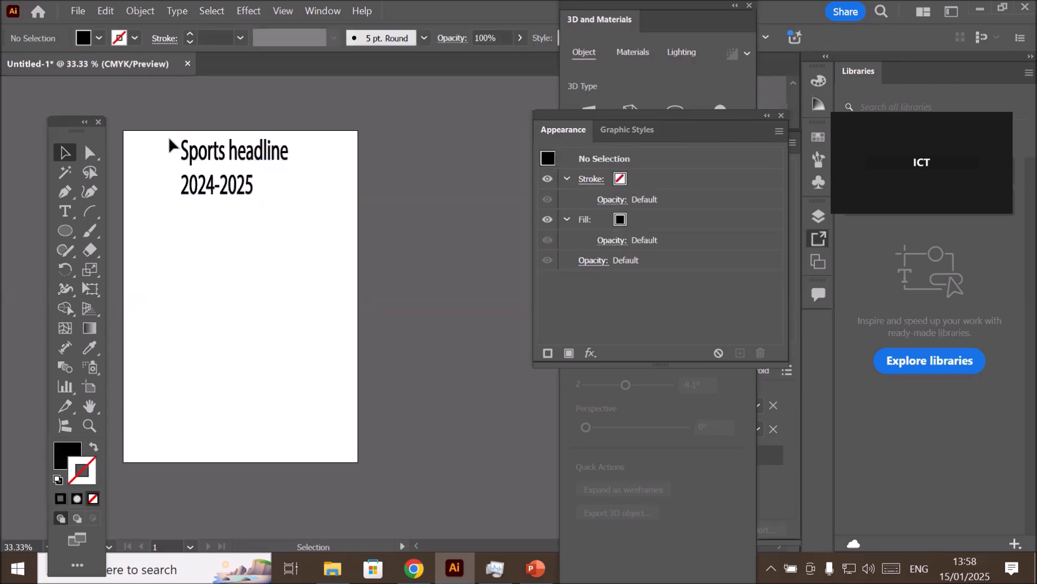
pyautogui.click(308, 203)
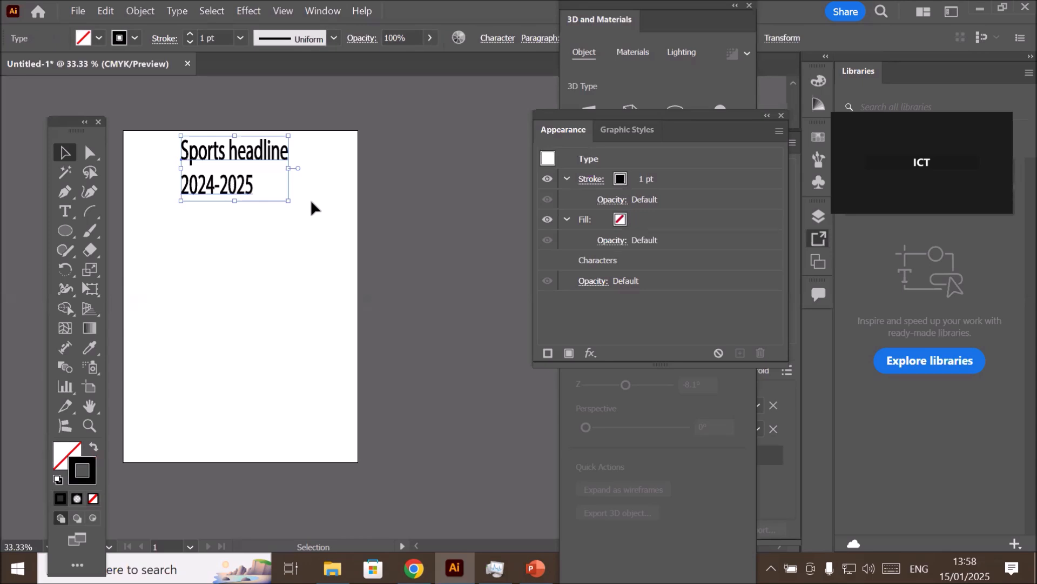
pyautogui.press('Delete')
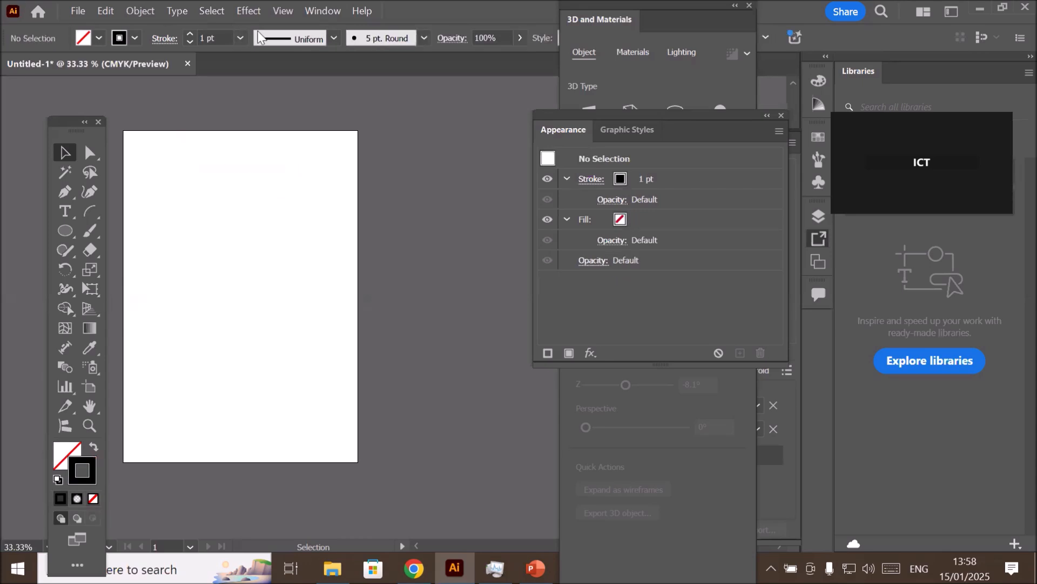
# - Review the available 3D and Materials effects, from Extrude & Bevel, Revolve, Inflate and Rotate to 3D (Classic)
pyautogui.click(255, 13)
pyautogui.moveTo(264, 109)
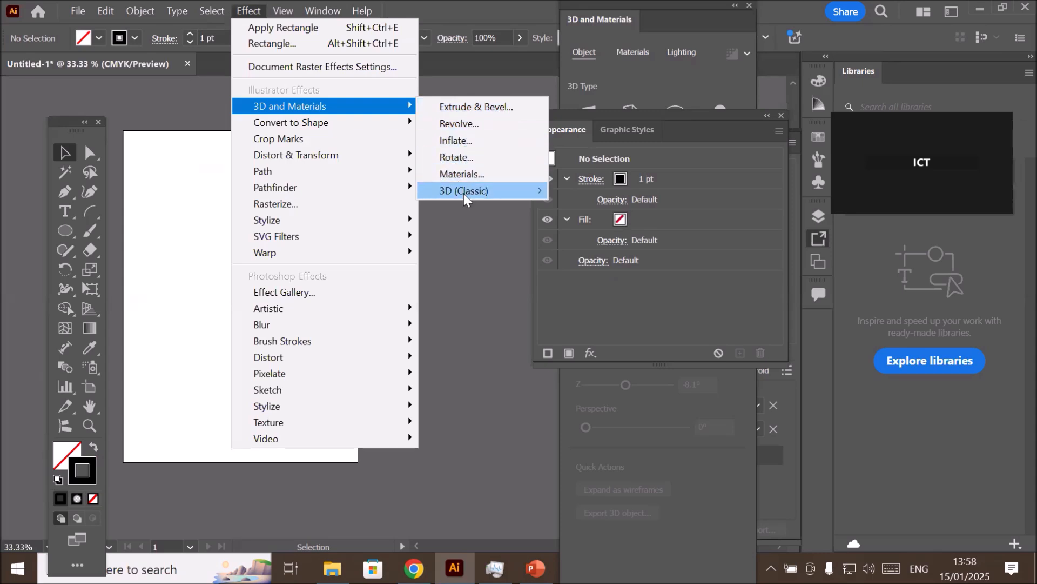
pyautogui.moveTo(488, 196)
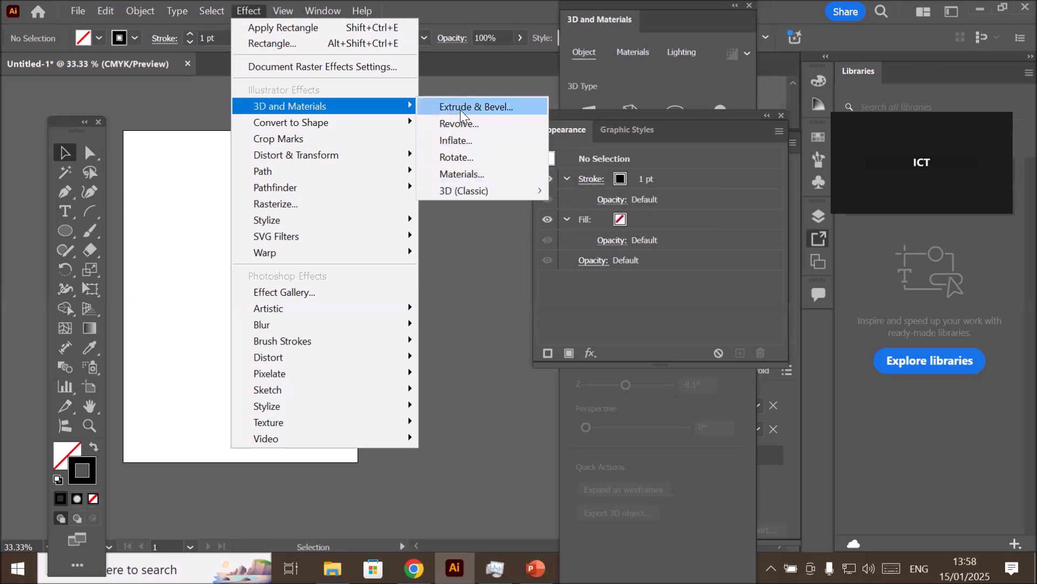
pyautogui.moveTo(450, 190)
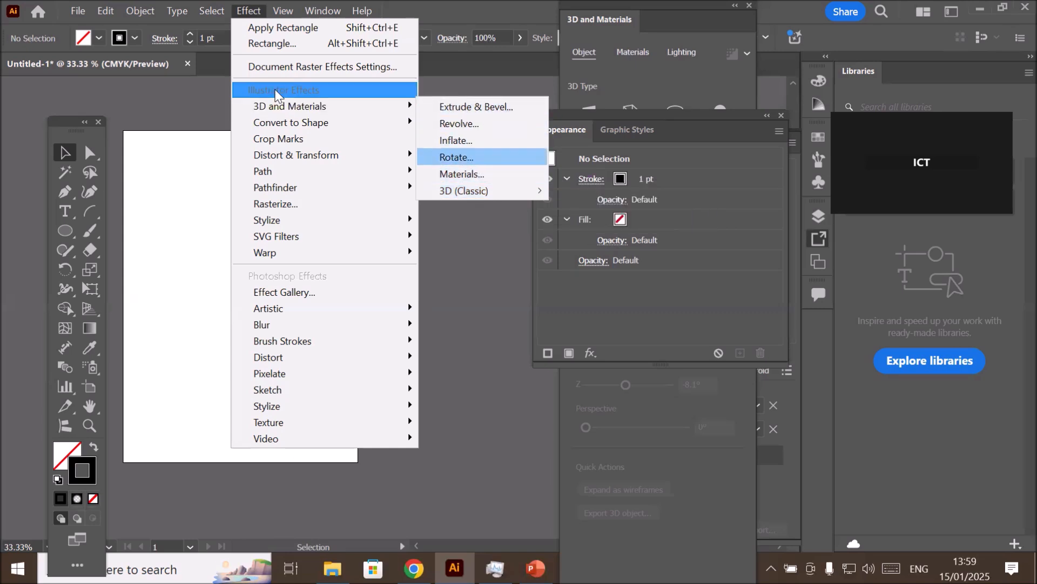
pyautogui.click(248, 13)
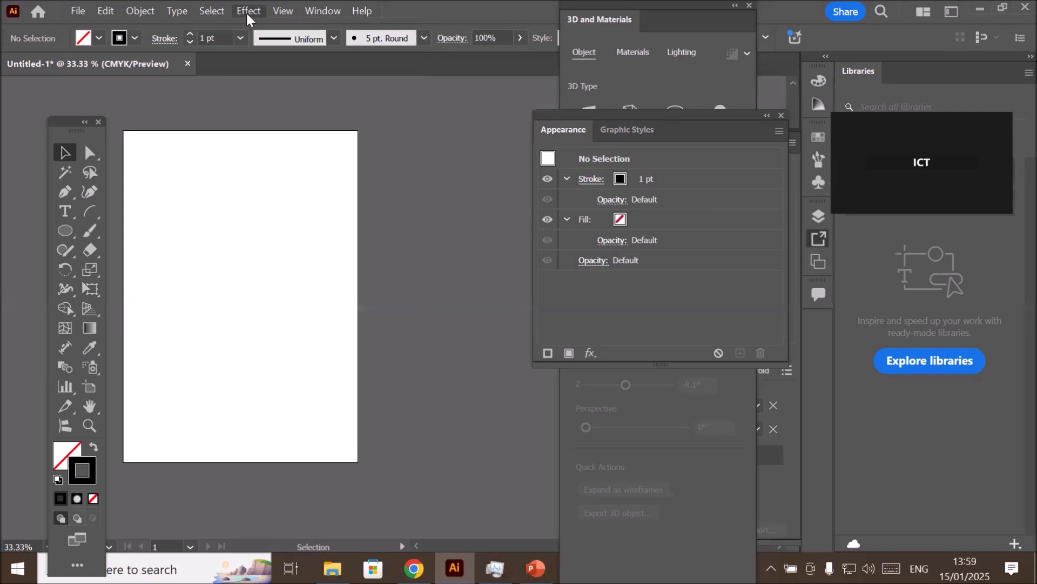
pyautogui.click(246, 12)
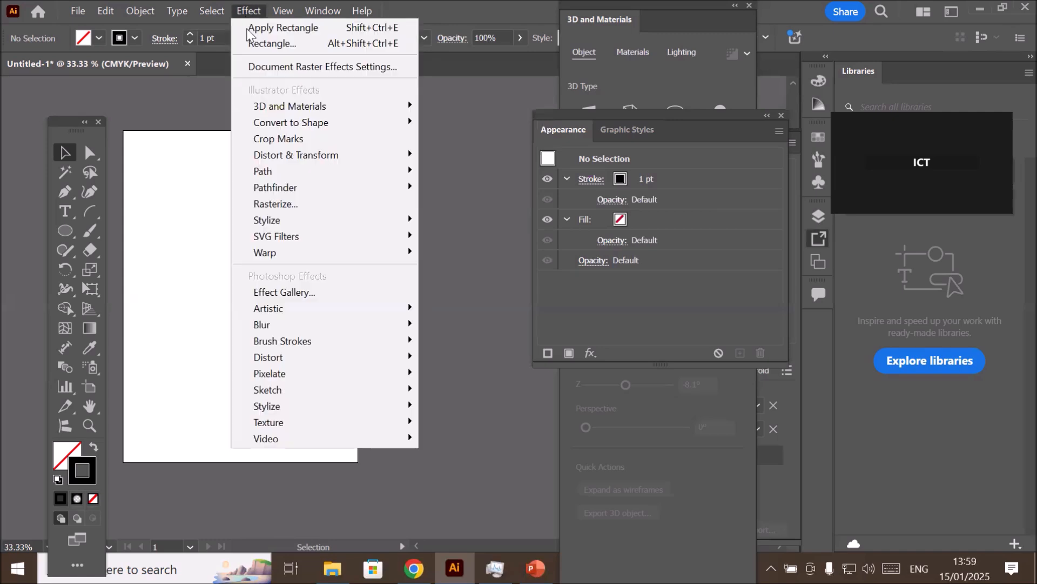
pyautogui.moveTo(378, 104)
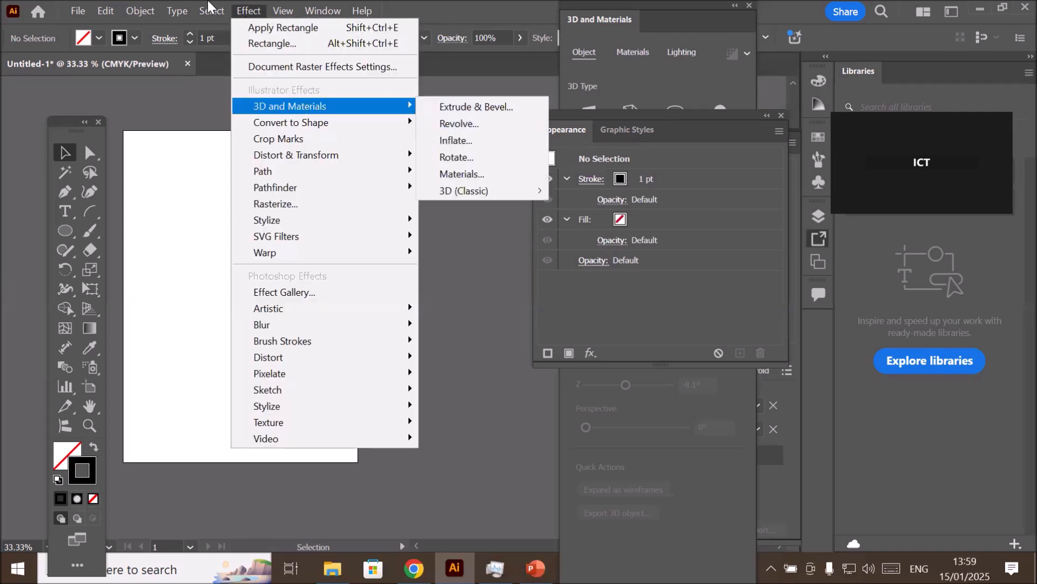
# - Review the effects that can be added to an object's appearance, and dismiss the list without choosing one
pyautogui.click(240, 11)
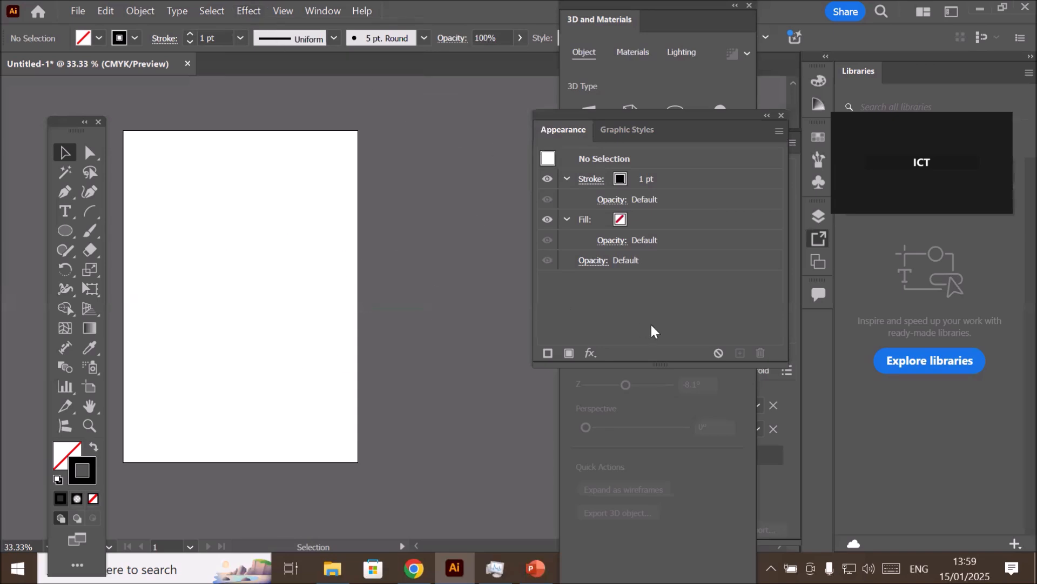
pyautogui.click(591, 353)
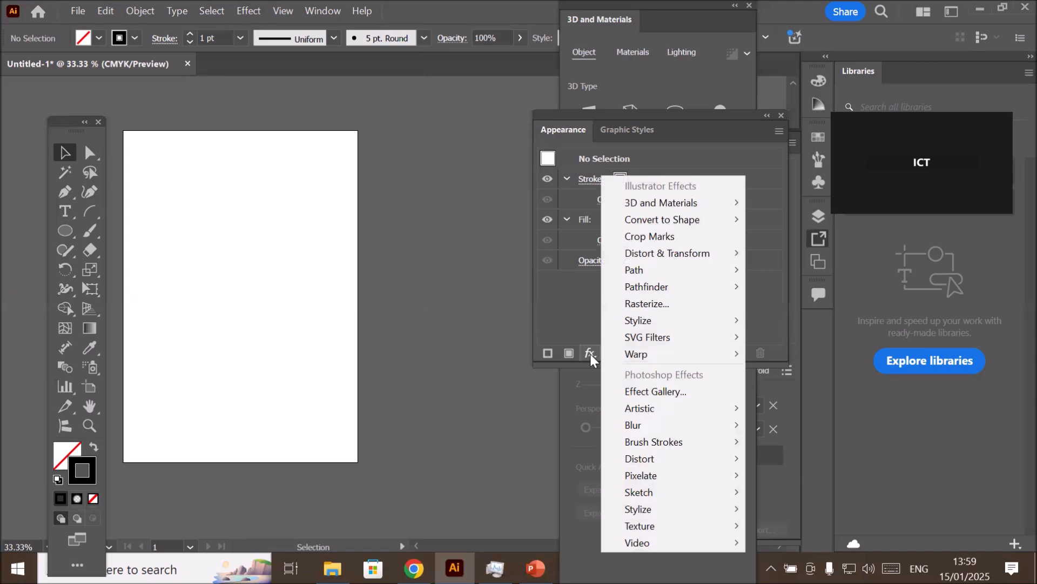
pyautogui.click(560, 136)
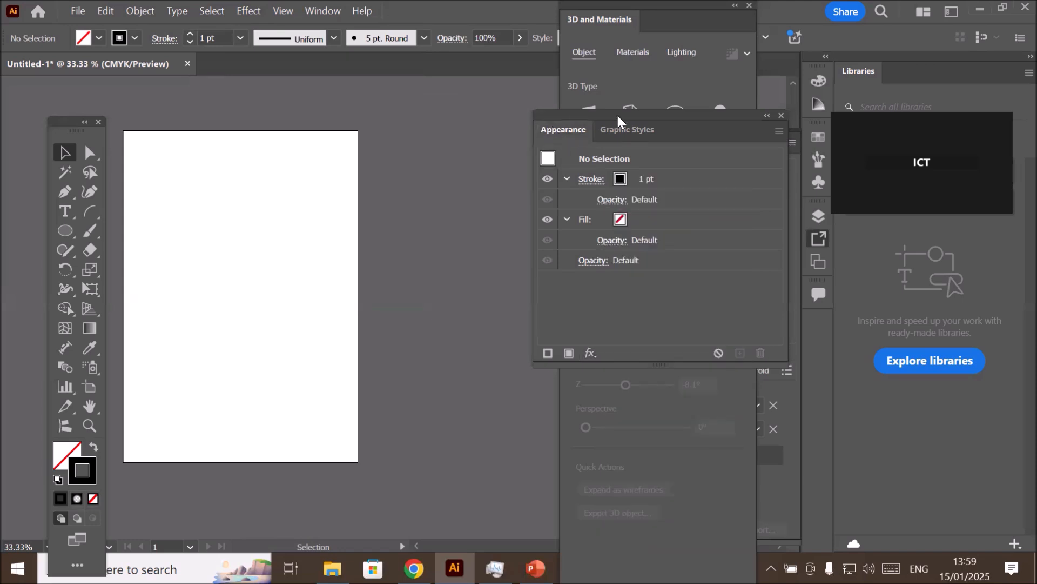
# - Close the Appearance panel, reopen it, and display the available Graphic Styles
pyautogui.click(781, 116)
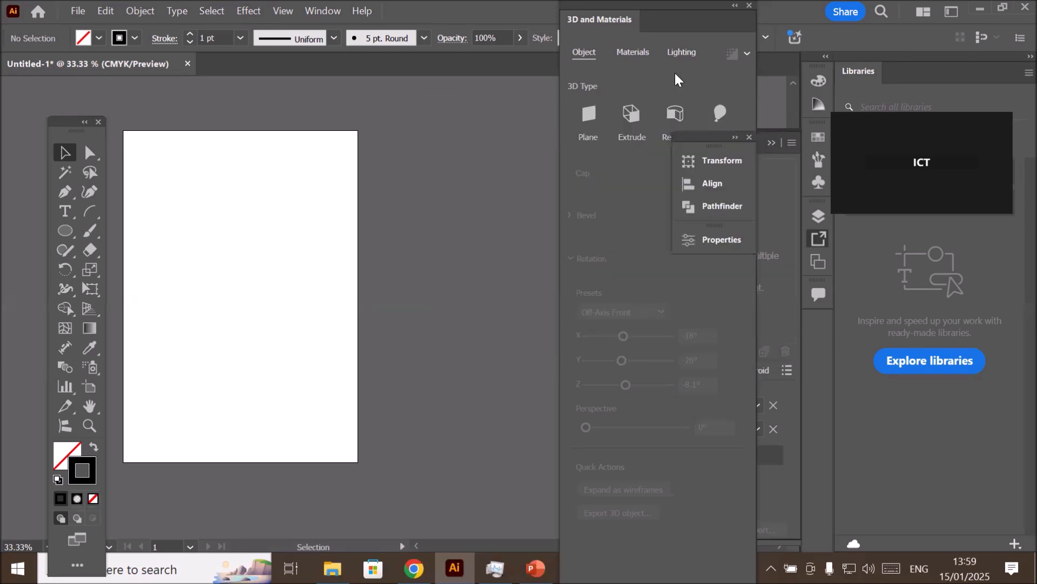
pyautogui.click(317, 12)
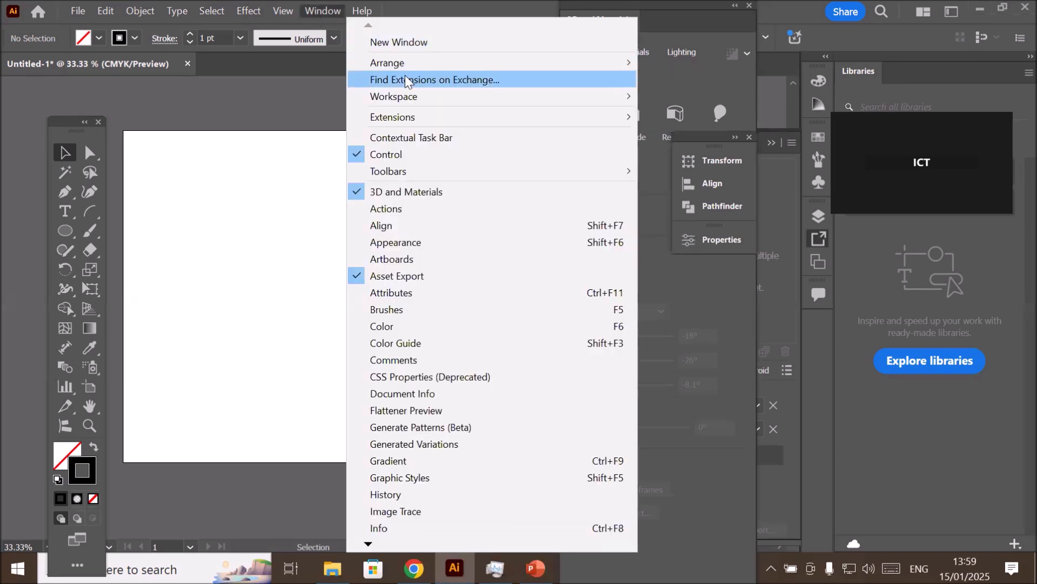
pyautogui.moveTo(411, 104)
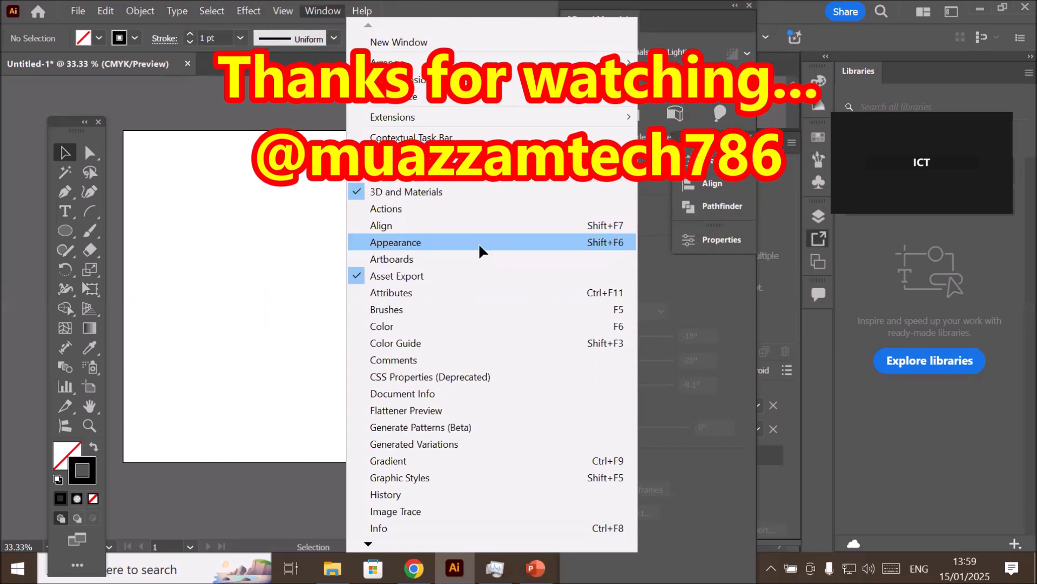
pyautogui.click(479, 242)
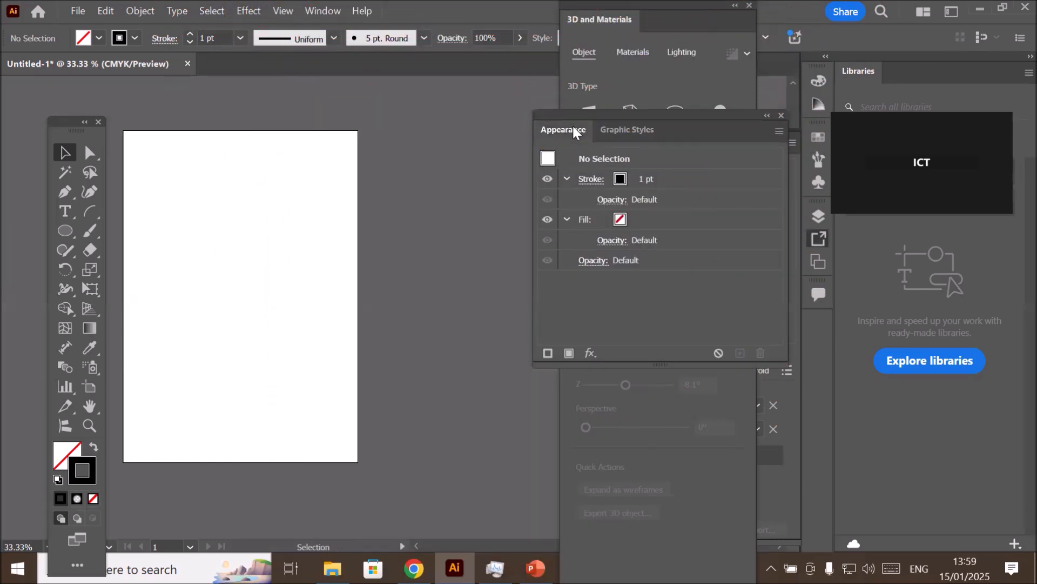
pyautogui.click(619, 131)
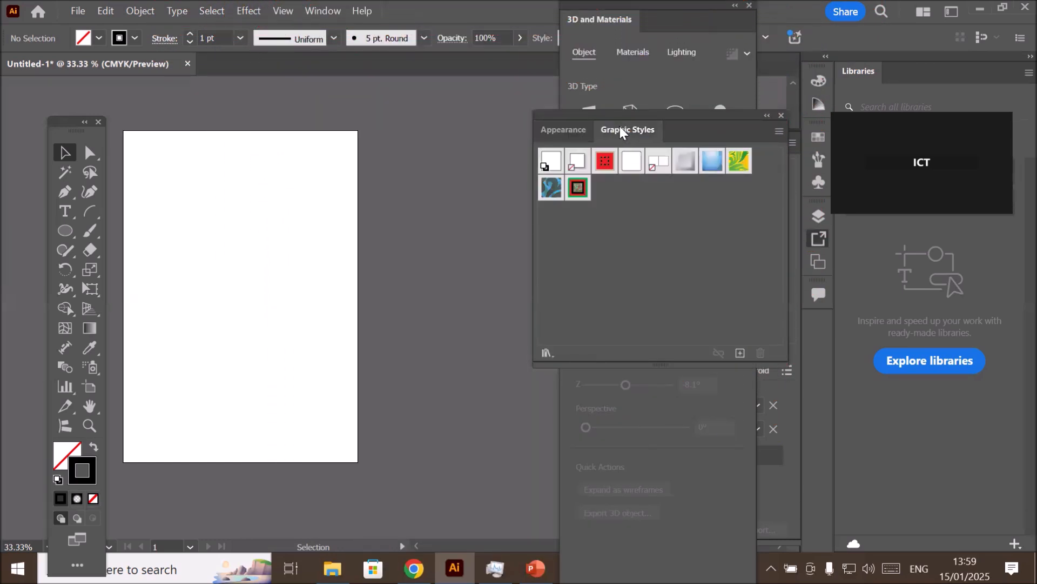